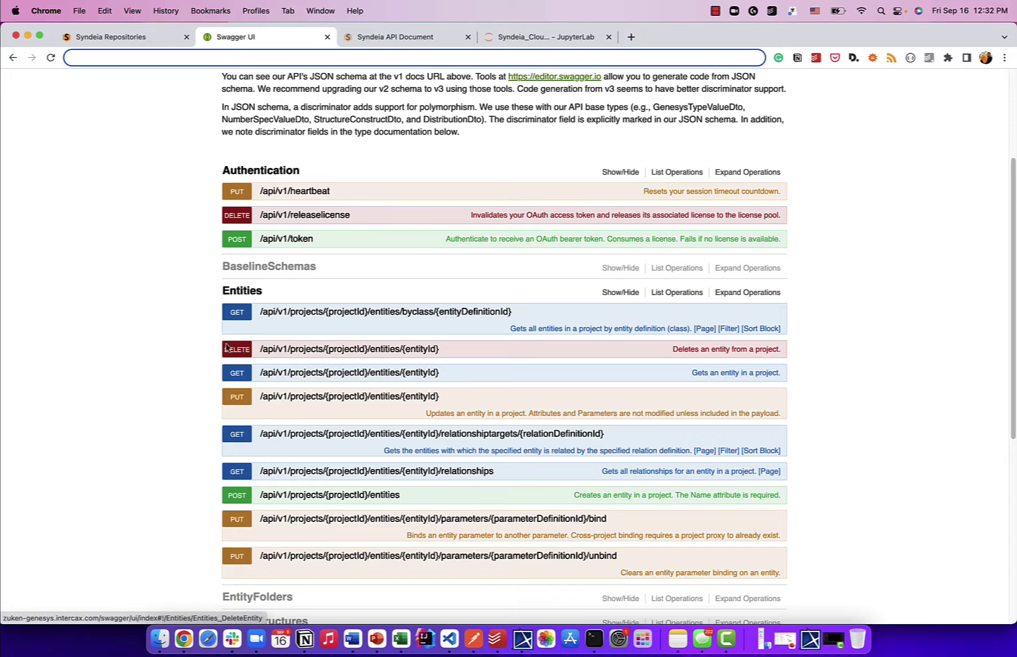
Step: Leave the GENESYS API docs and go to the Syndeia Repositories page
left_click(162, 36)
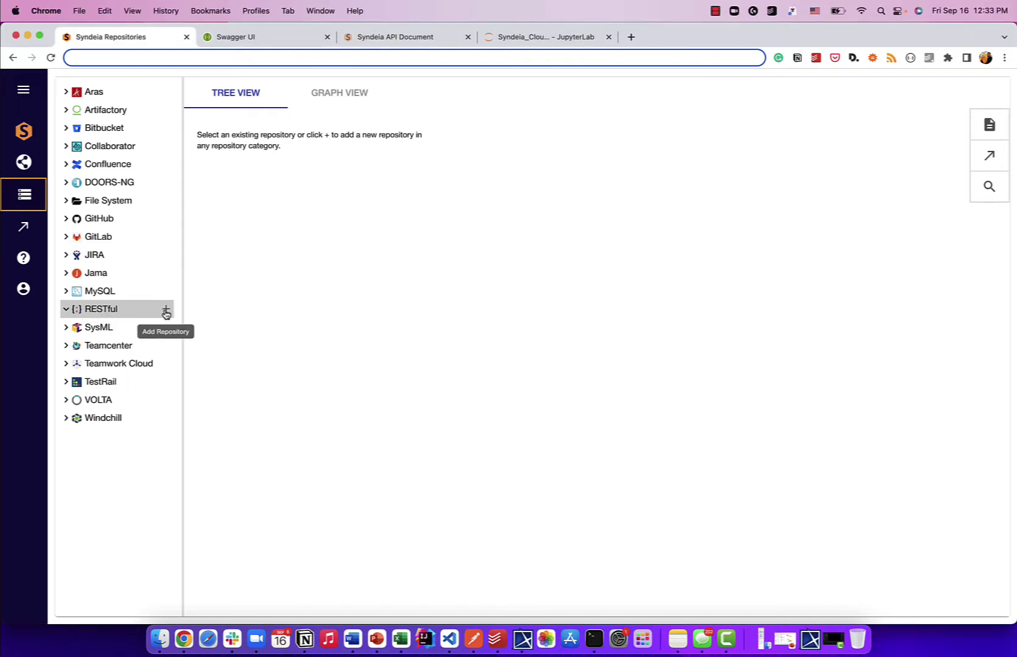
Step: Start a new RESTful repository with the pasted GENESYS API URL, named 'GENESYS RESTful'
left_click(166, 313)
left_click(428, 300)
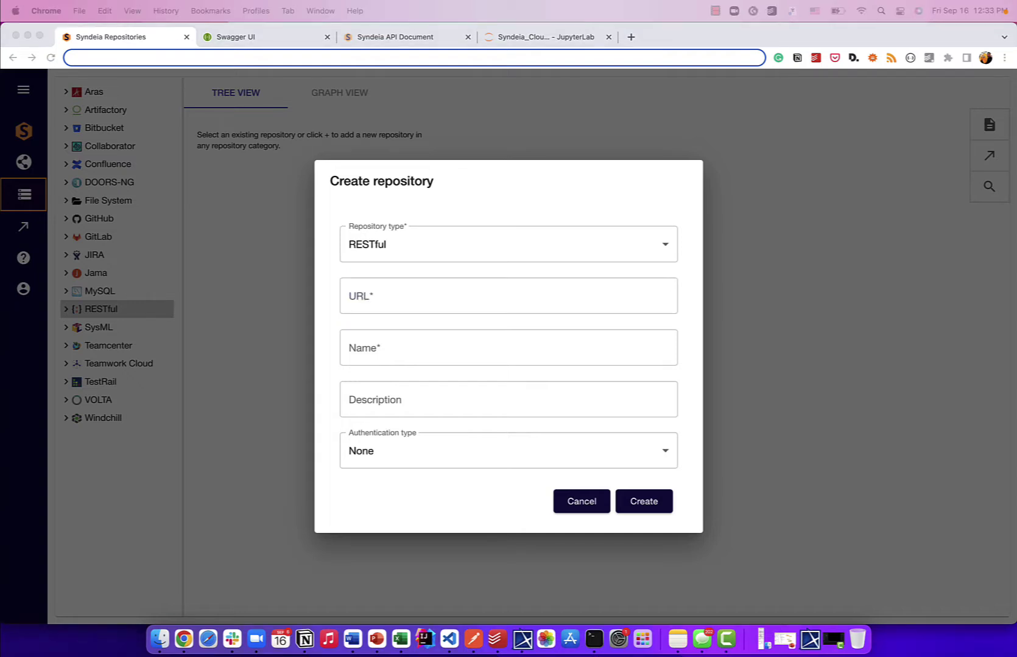
left_click(471, 308)
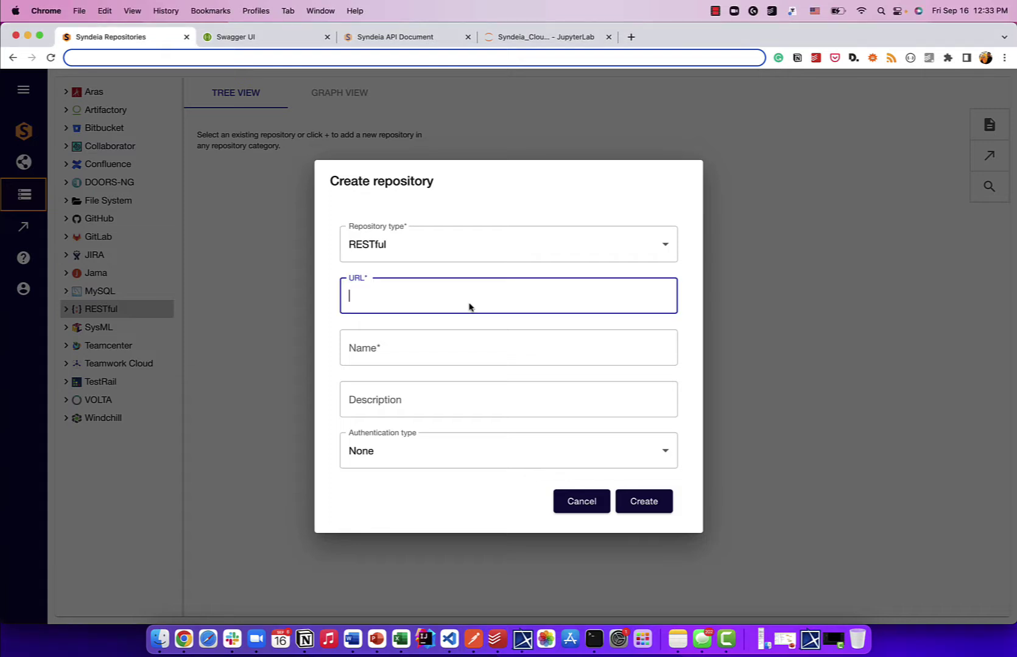
key("super+v")
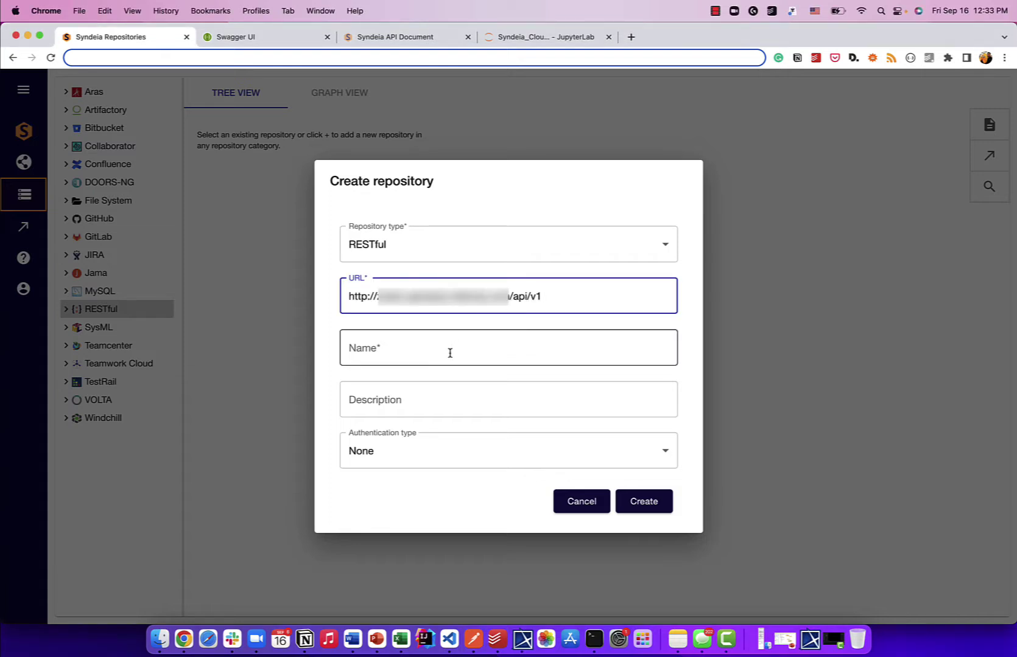
left_click(450, 353)
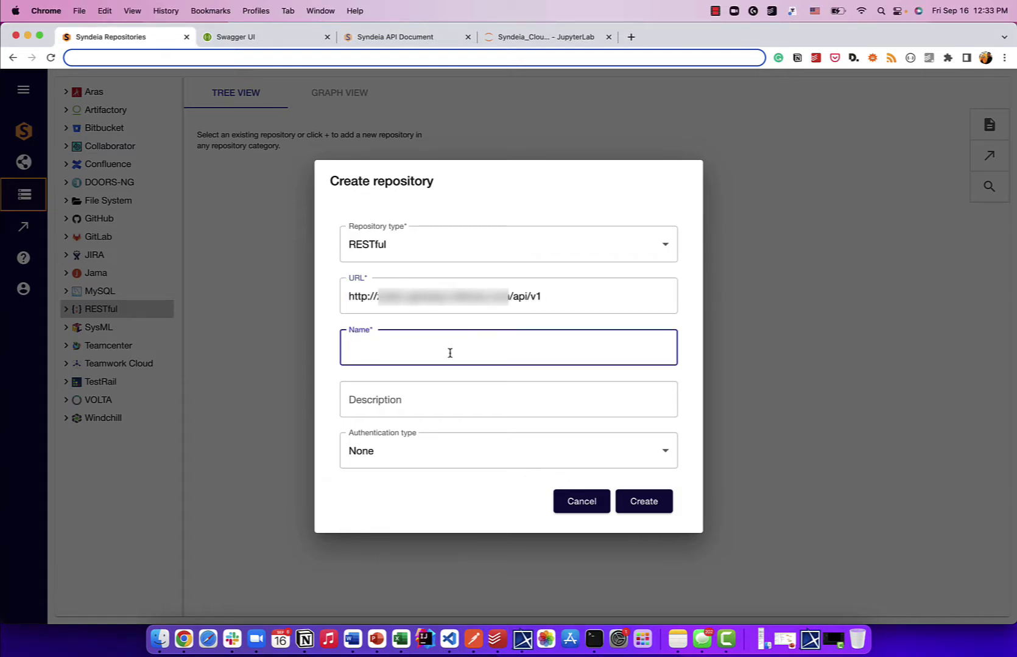
type("GENESYS RESTful")
Step: Set the description to 'GENESYS as a RESTful repository' and authentication type to Dynamic
key("super+a")
key("super+c")
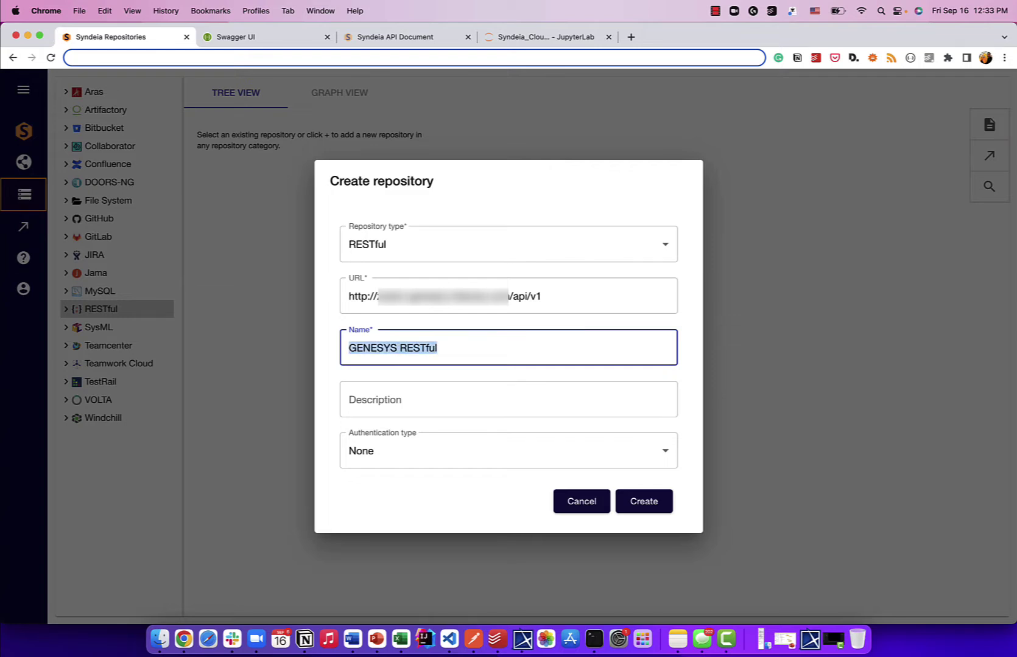
key("Tab")
key("super+v")
key("alt+Left")
type("as a")
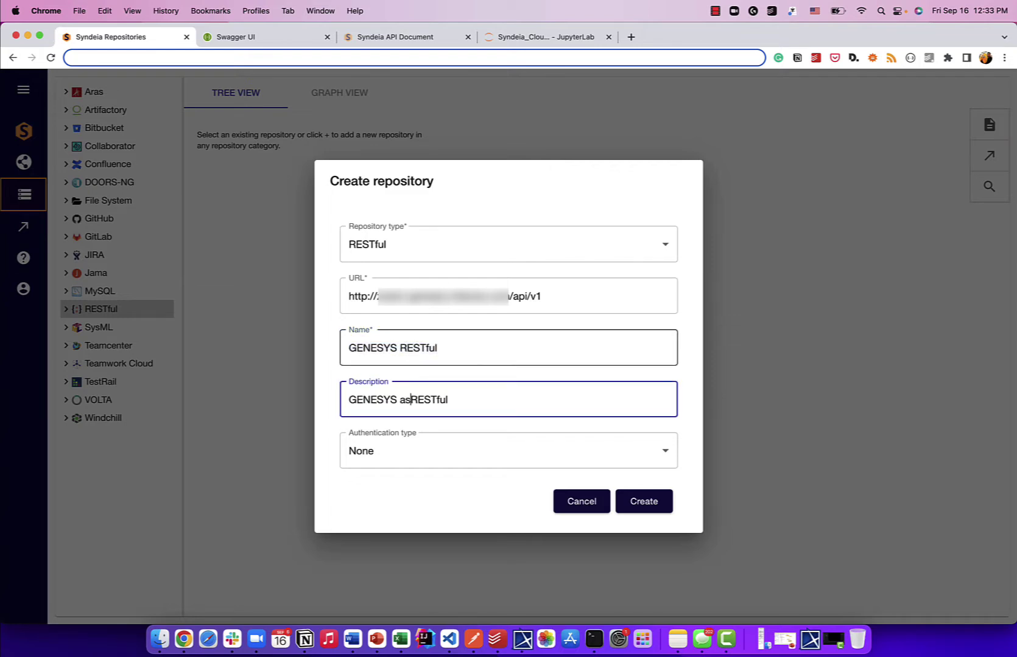
key("alt+Right")
type("repository")
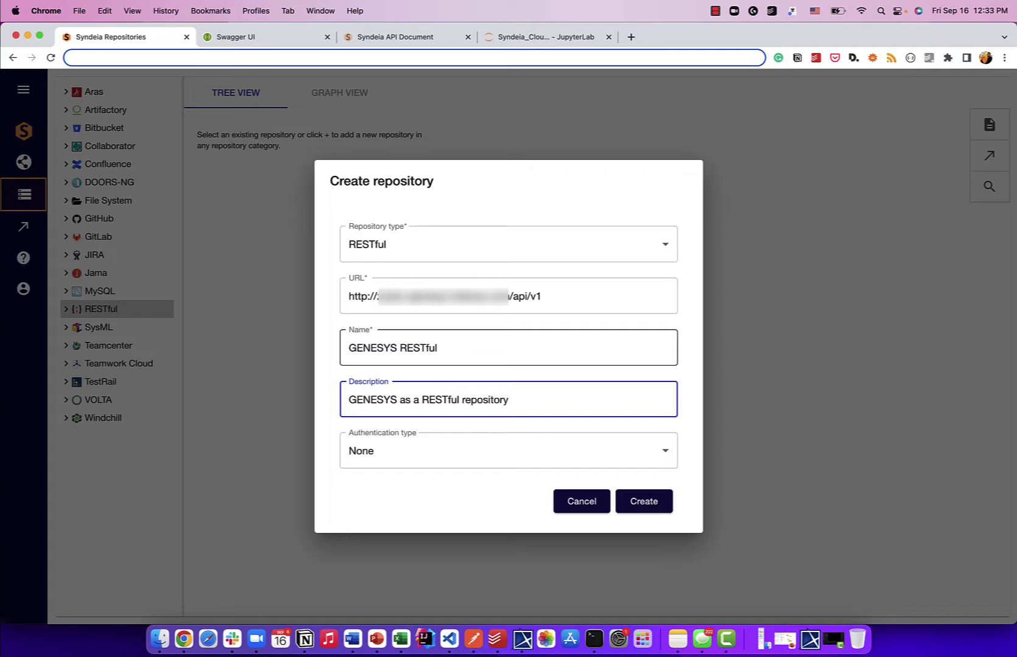
left_click(378, 445)
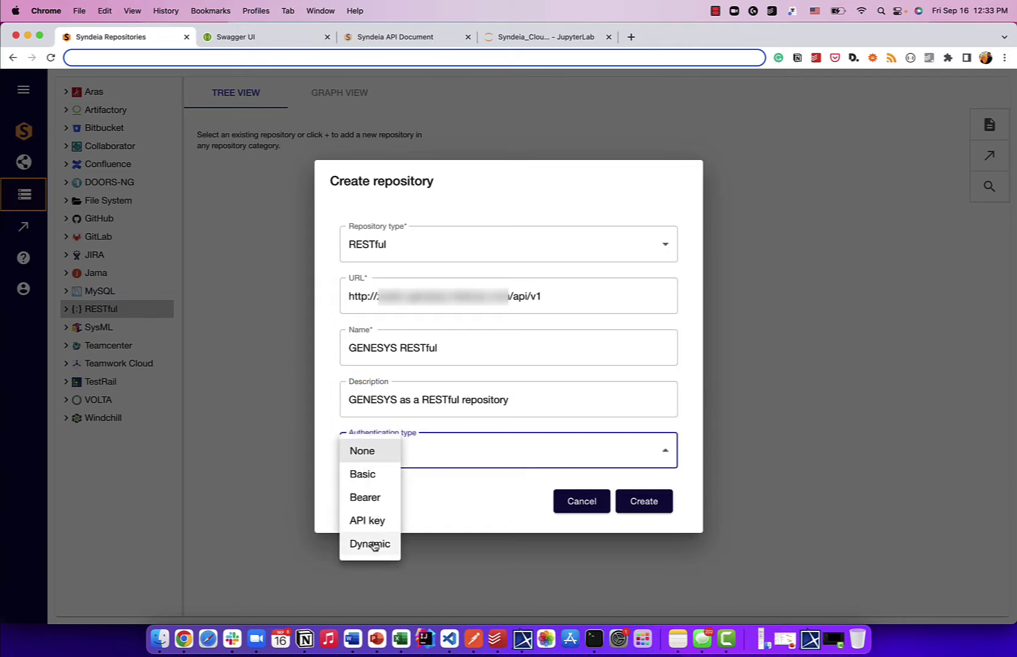
left_click(373, 545)
scroll(396, 304, "down", 3)
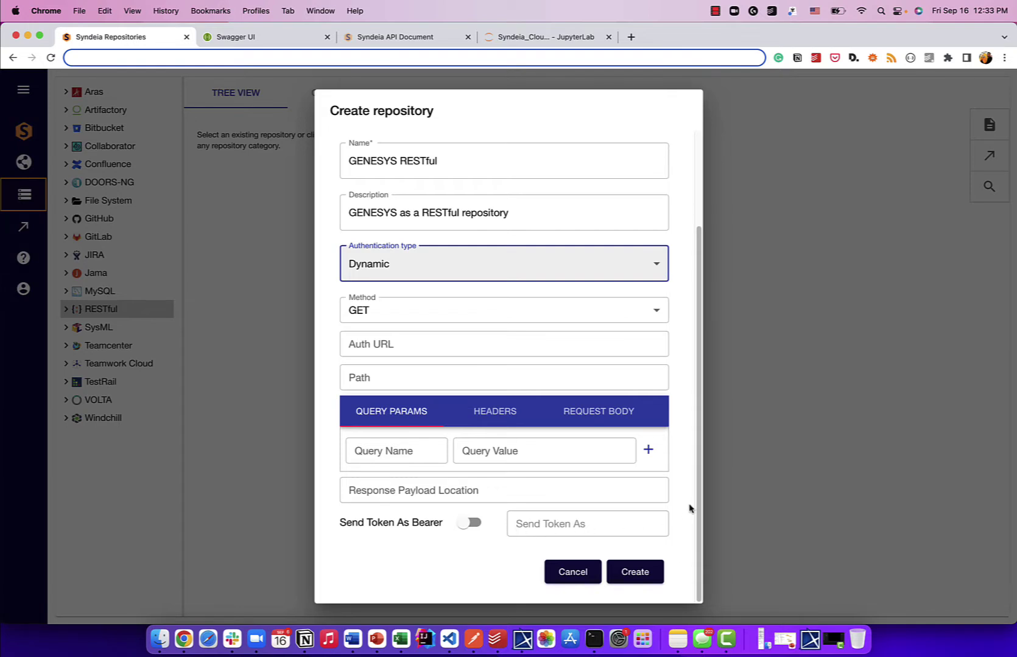
Step: Review the POST /api/v1/token operation in Swagger UI, then return to the repository form
left_click(240, 44)
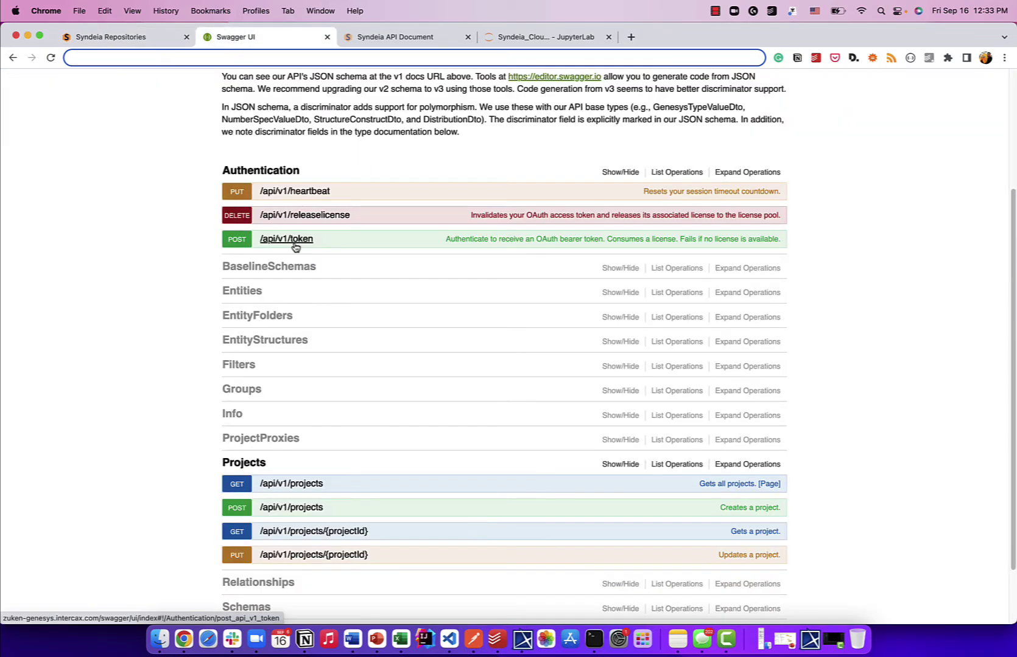
left_click(295, 247)
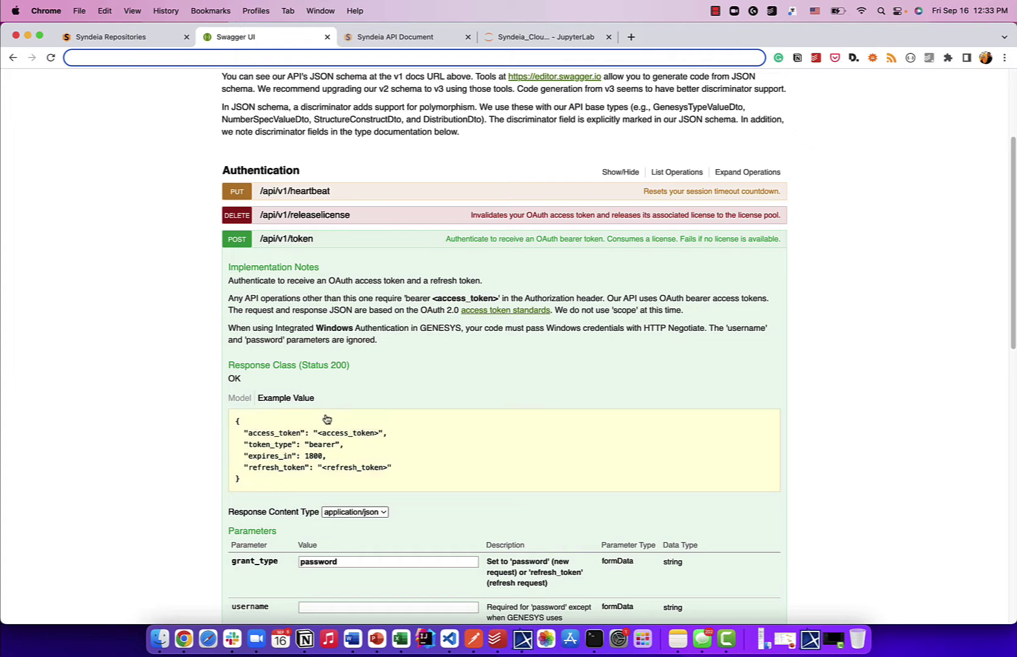
scroll(329, 414, "down", 2)
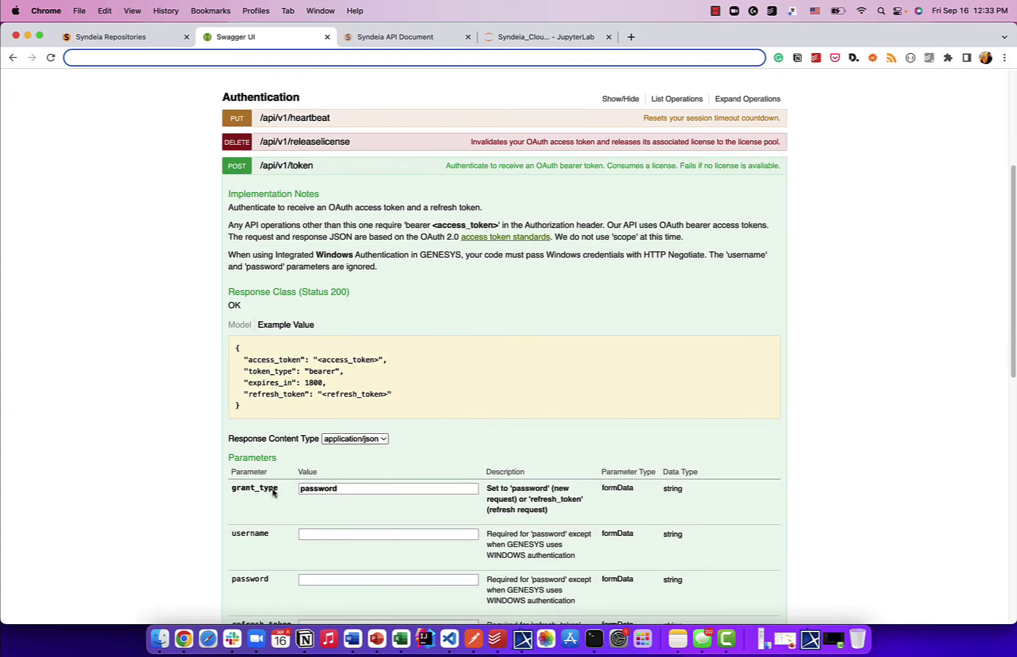
scroll(272, 493, "down", 2)
scroll(272, 555, "down", 1)
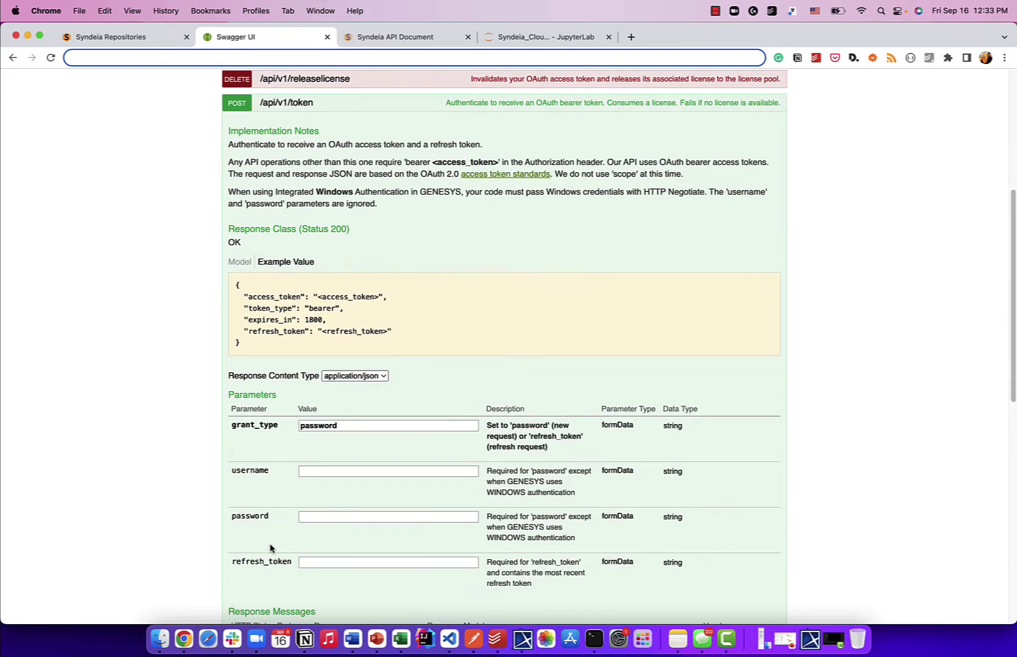
scroll(271, 547, "up", 1)
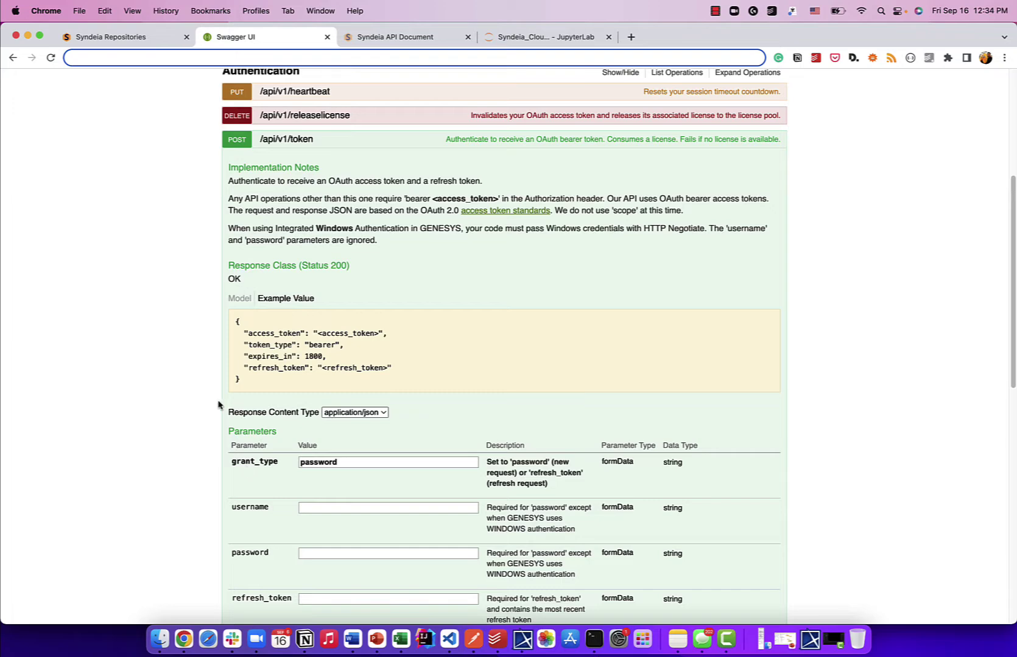
left_click(105, 40)
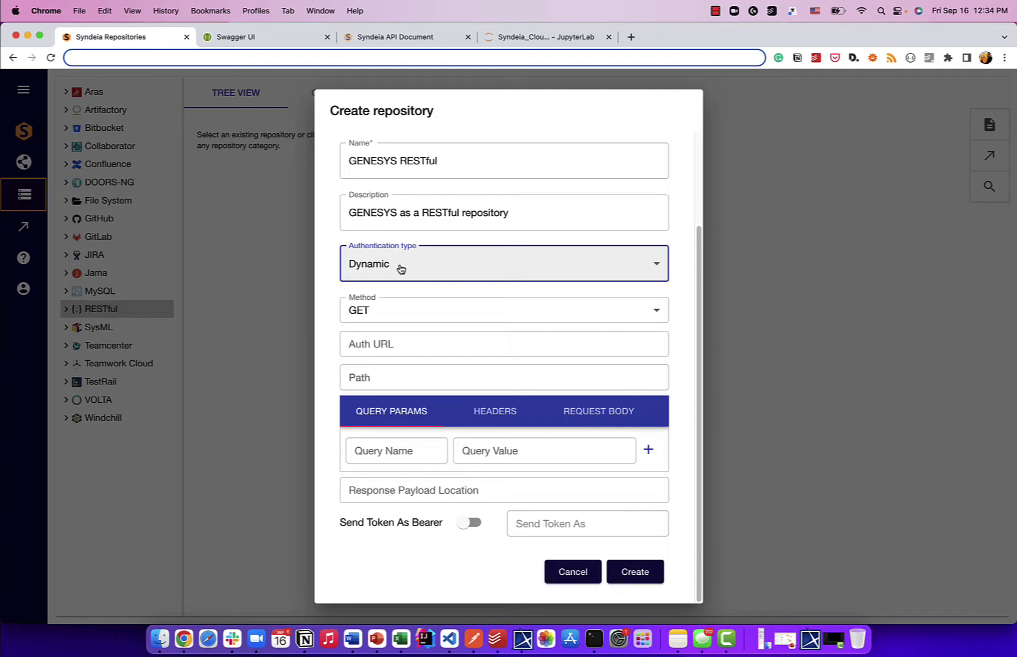
Step: Set the authentication method to POST and Path to 'token', leaving Auth URL empty
left_click(242, 39)
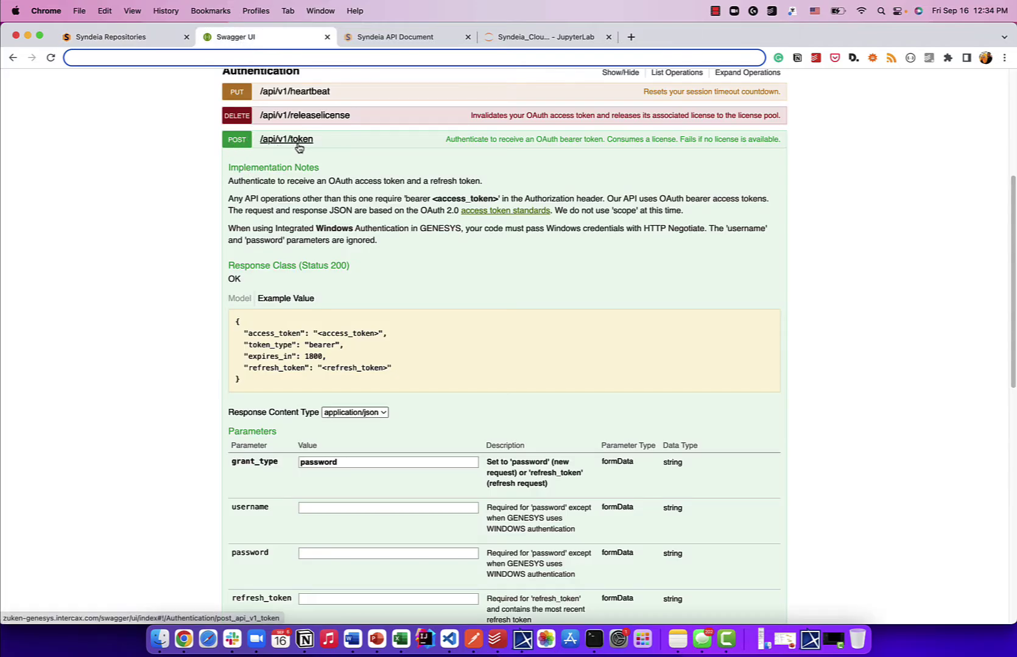
left_click(111, 38)
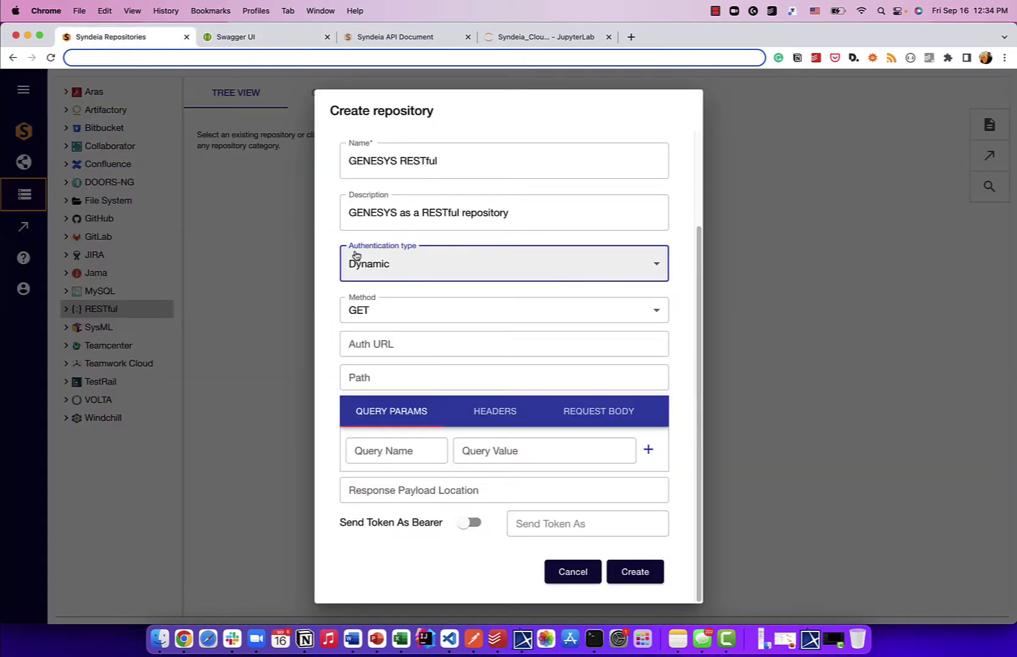
left_click(369, 316)
left_click(362, 334)
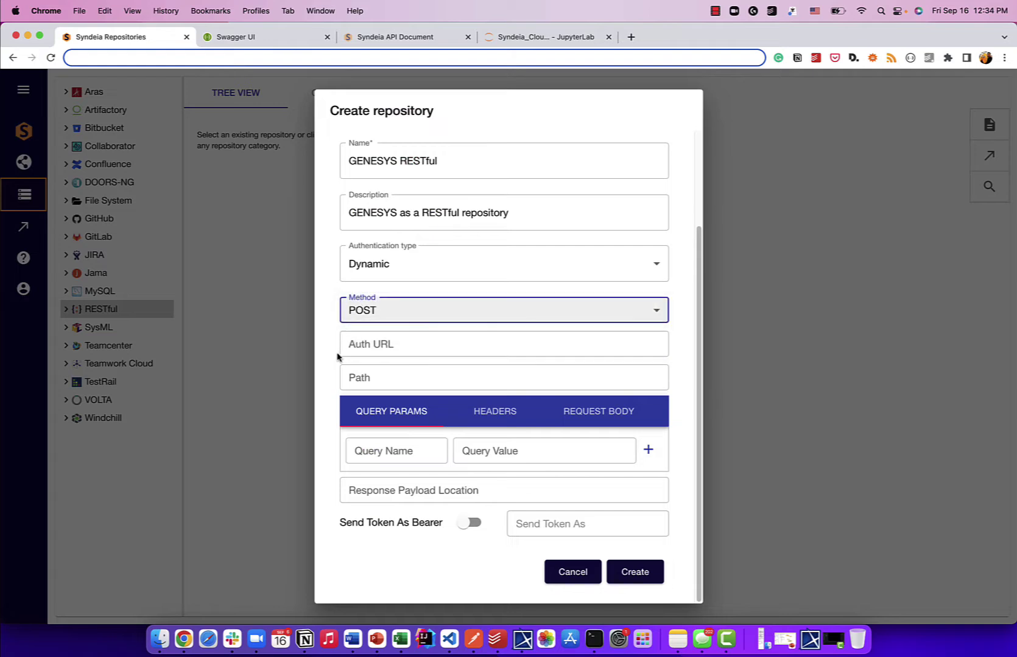
left_click(364, 377)
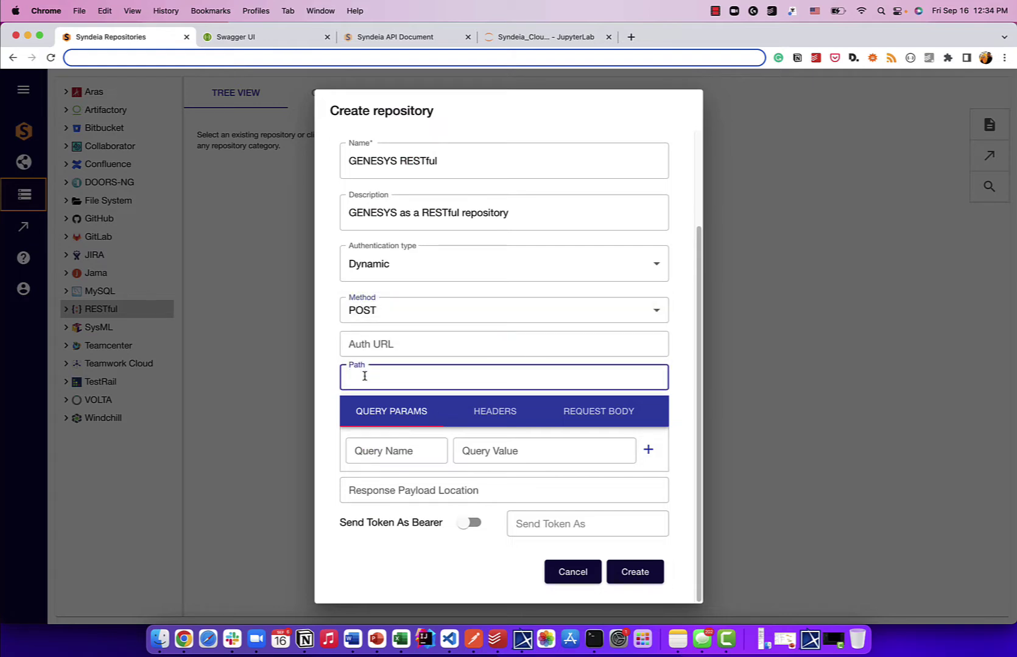
type("token")
scroll(463, 364, "up", 3)
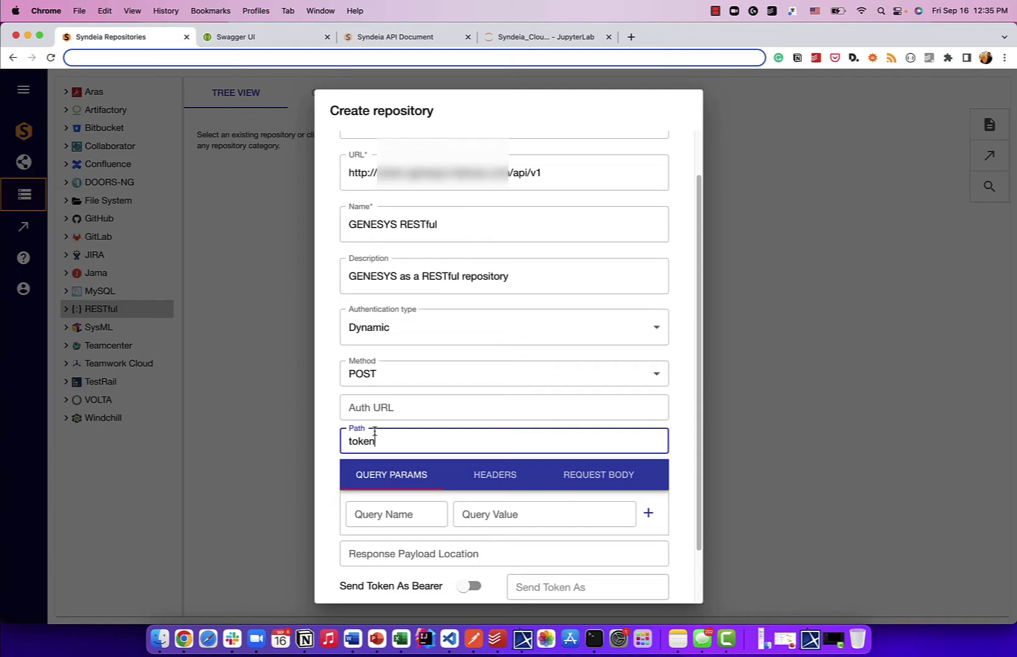
scroll(378, 408, "down", 1)
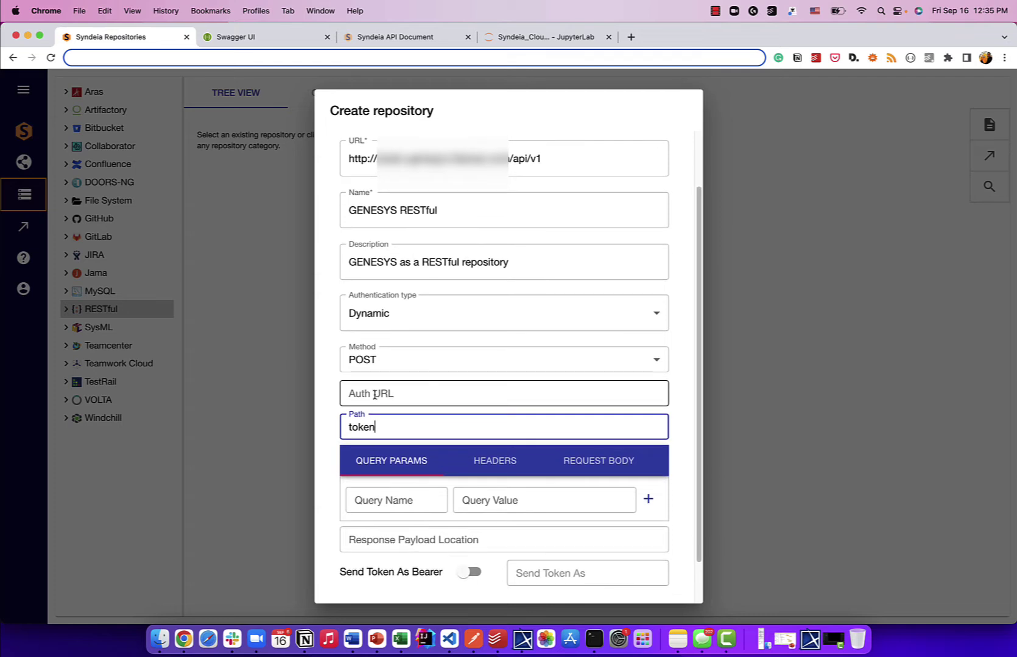
left_click(375, 395)
scroll(375, 395, "down", 3)
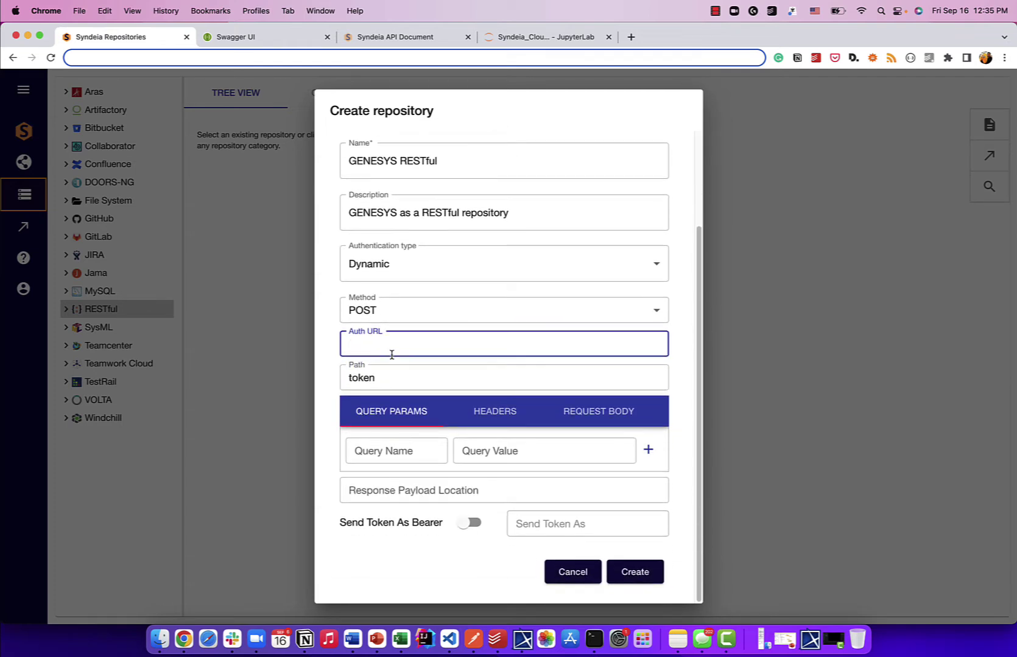
left_click(328, 302)
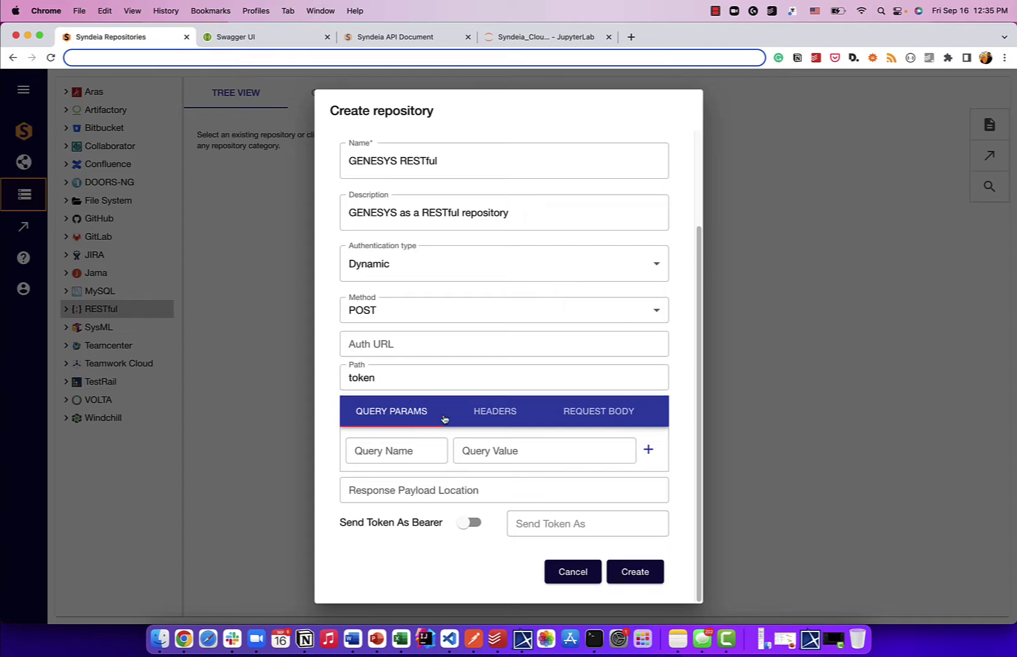
Step: Add a grant_type = password key-value pair to the token request body
left_click(595, 417)
scroll(501, 443, "down", 1)
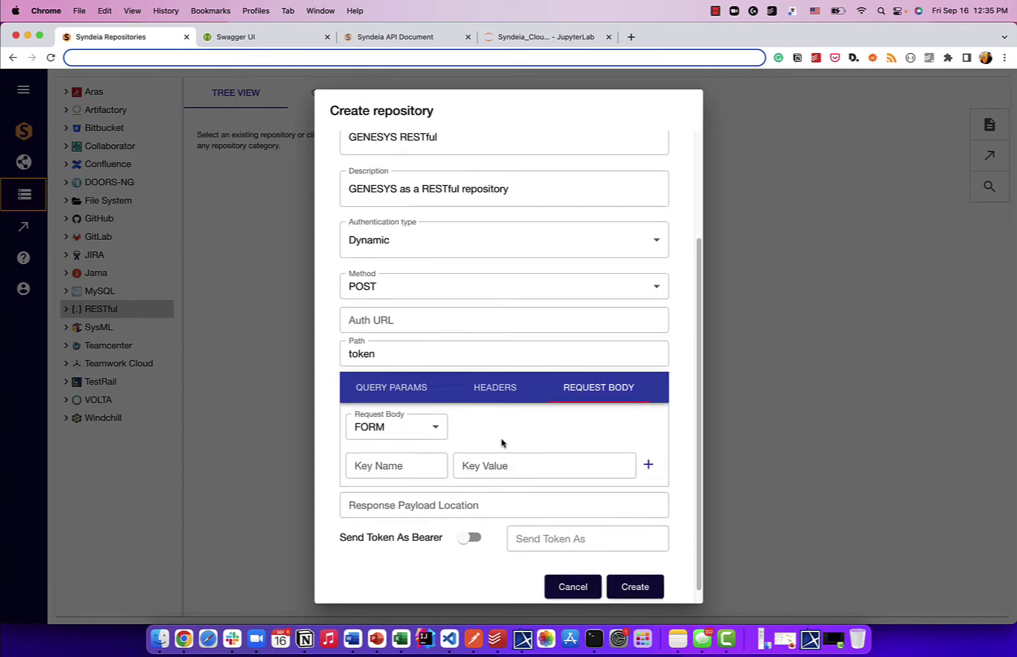
scroll(502, 443, "down", 1)
left_click(406, 454)
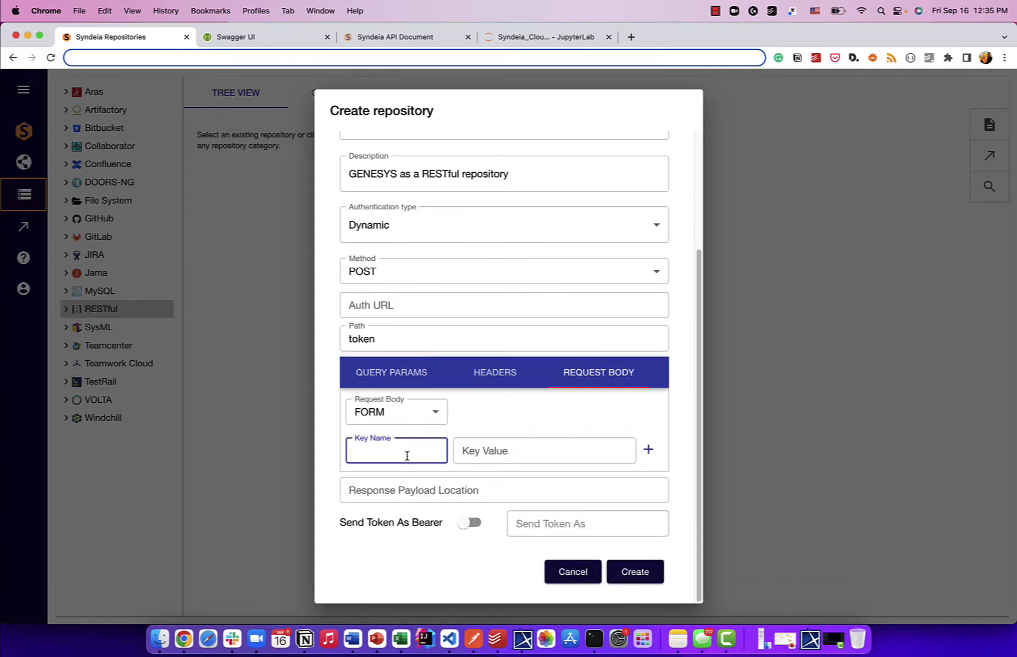
type("grant_type")
key("Tab")
type("password")
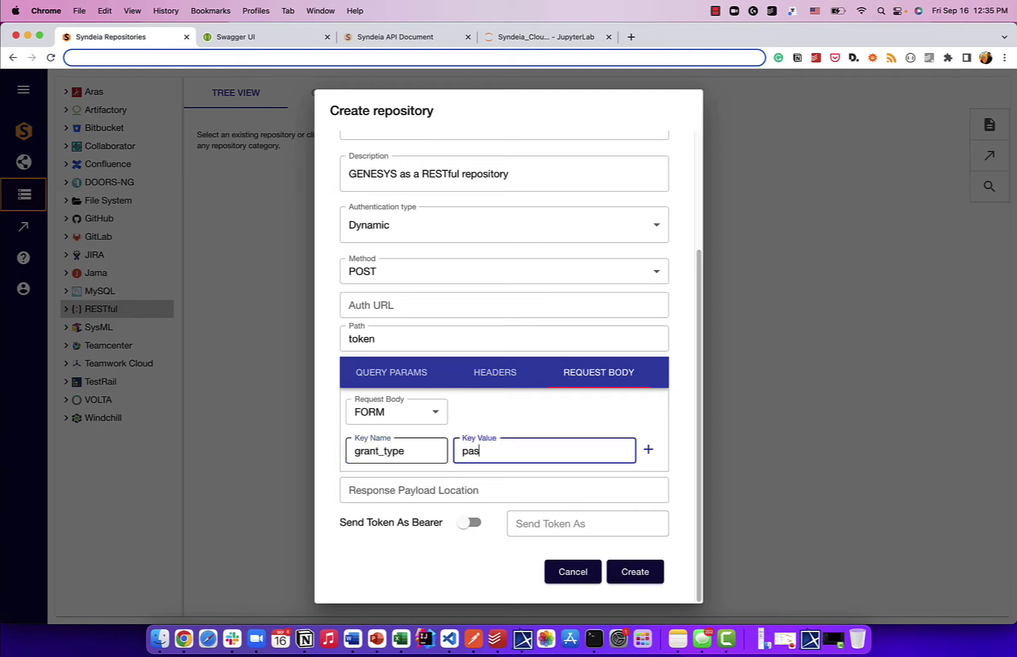
left_click(647, 454)
Step: Add username and password body pairs with the account's username and password values
left_click(430, 454)
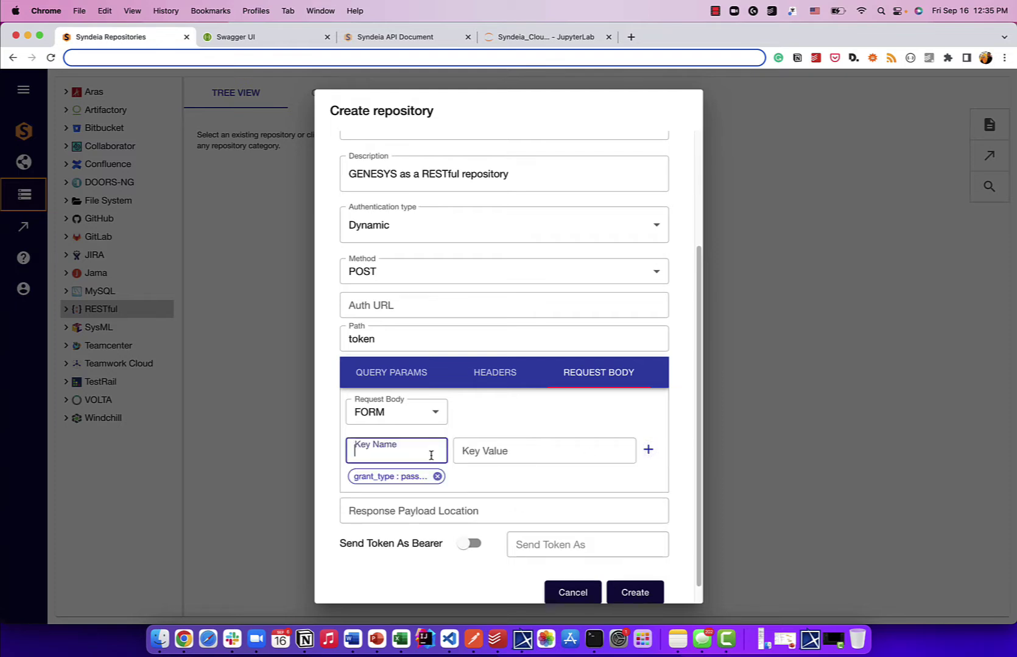
type("username")
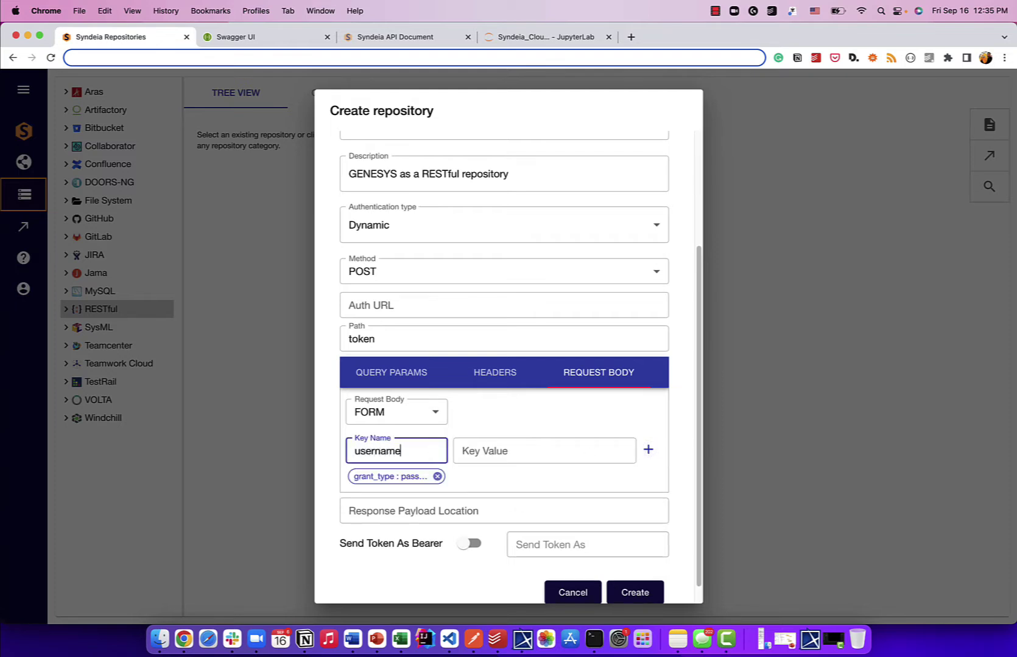
left_click(531, 463)
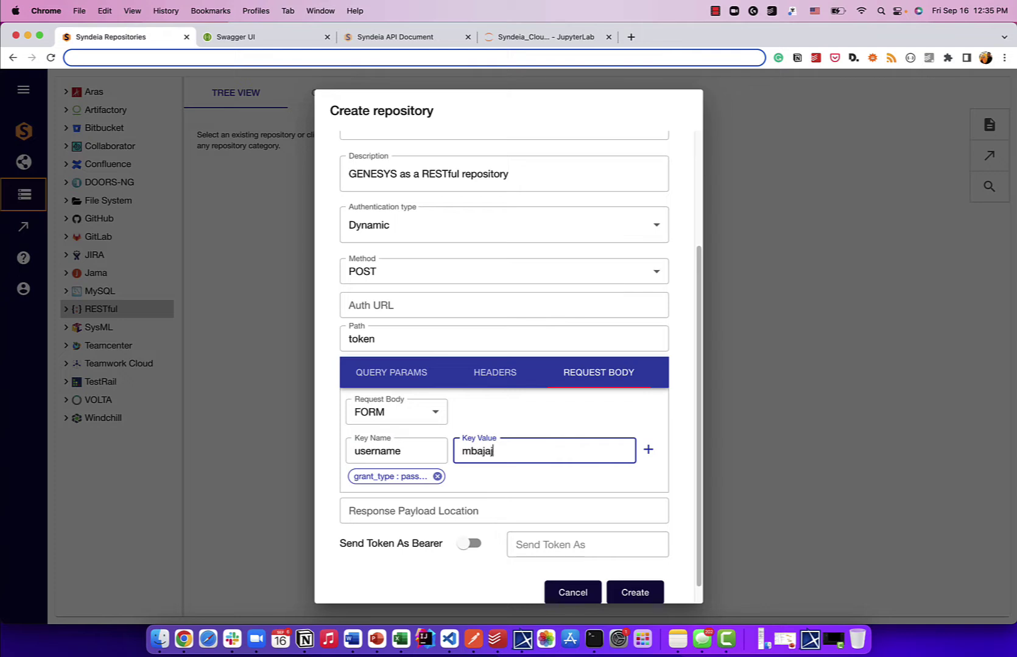
left_click(647, 450)
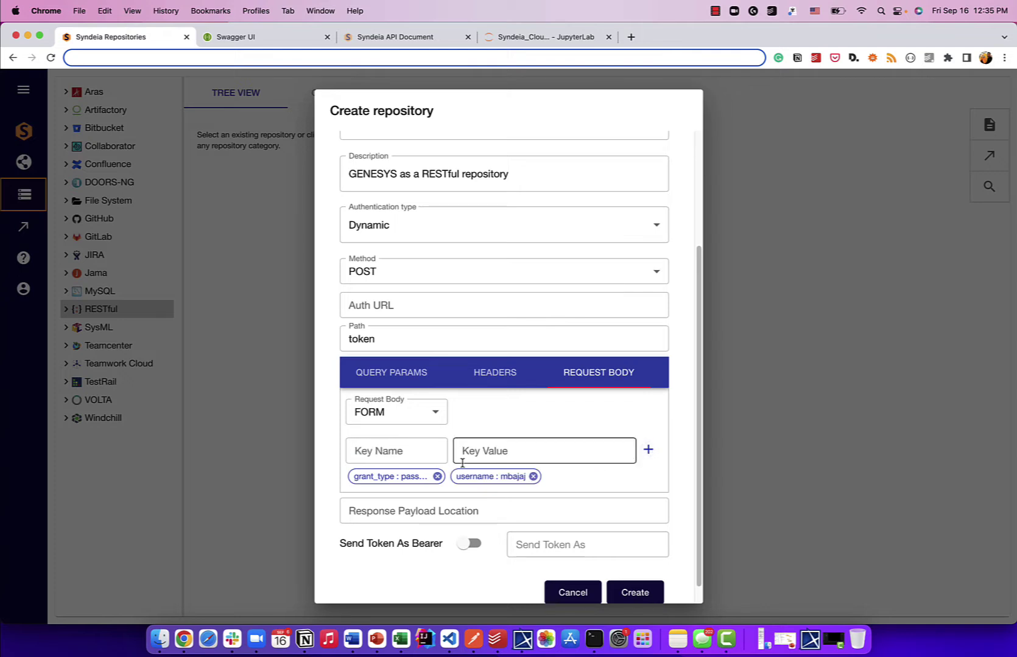
left_click(389, 457)
type("password")
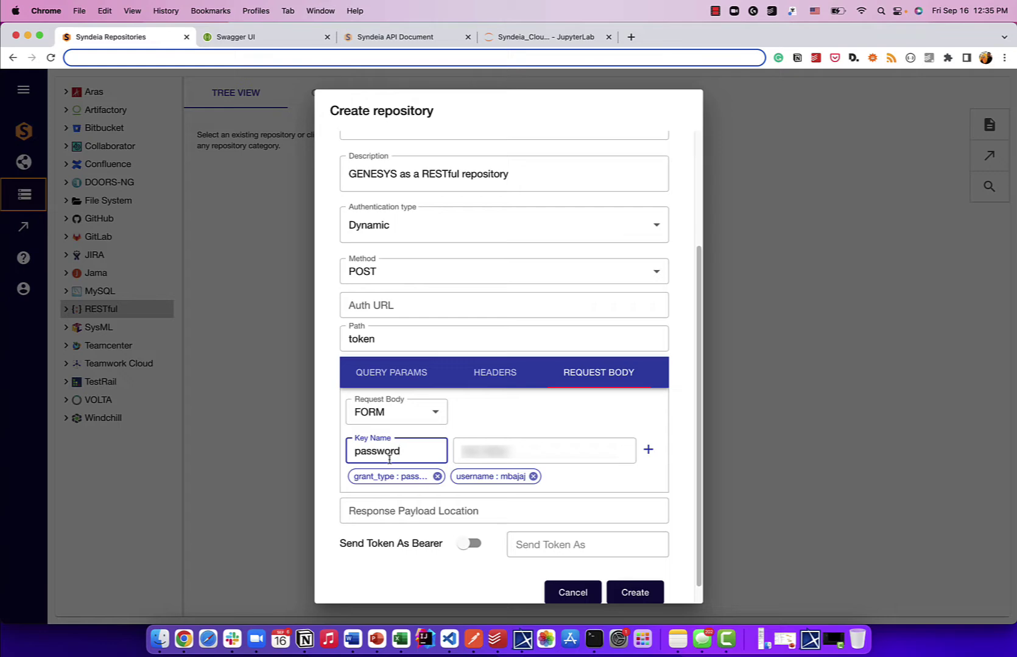
left_click(481, 456)
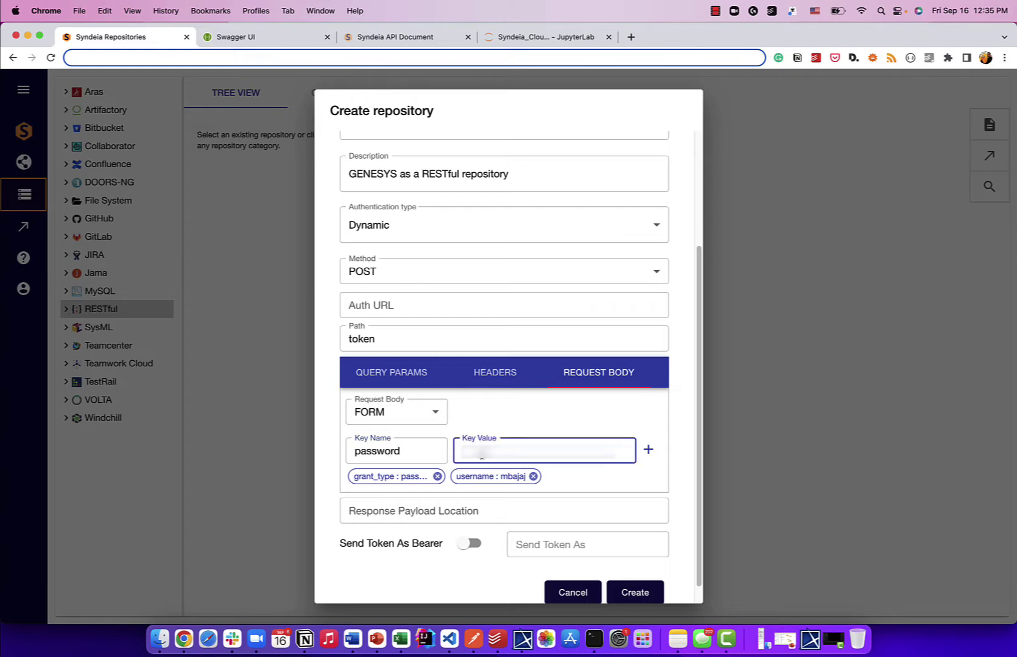
type("*****")
left_click(648, 450)
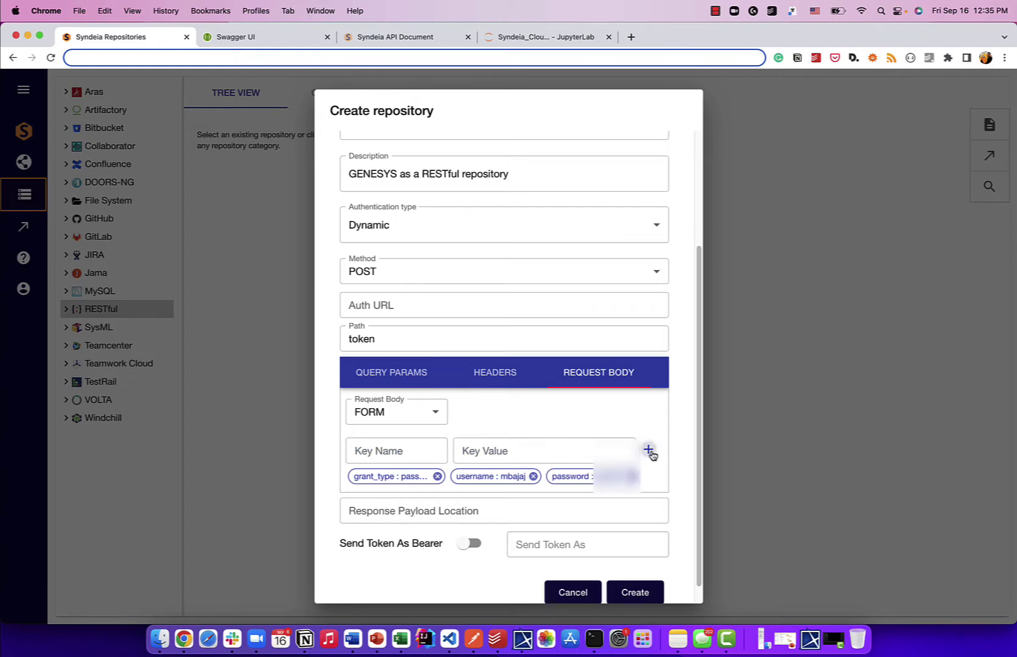
scroll(623, 428, "down", 1)
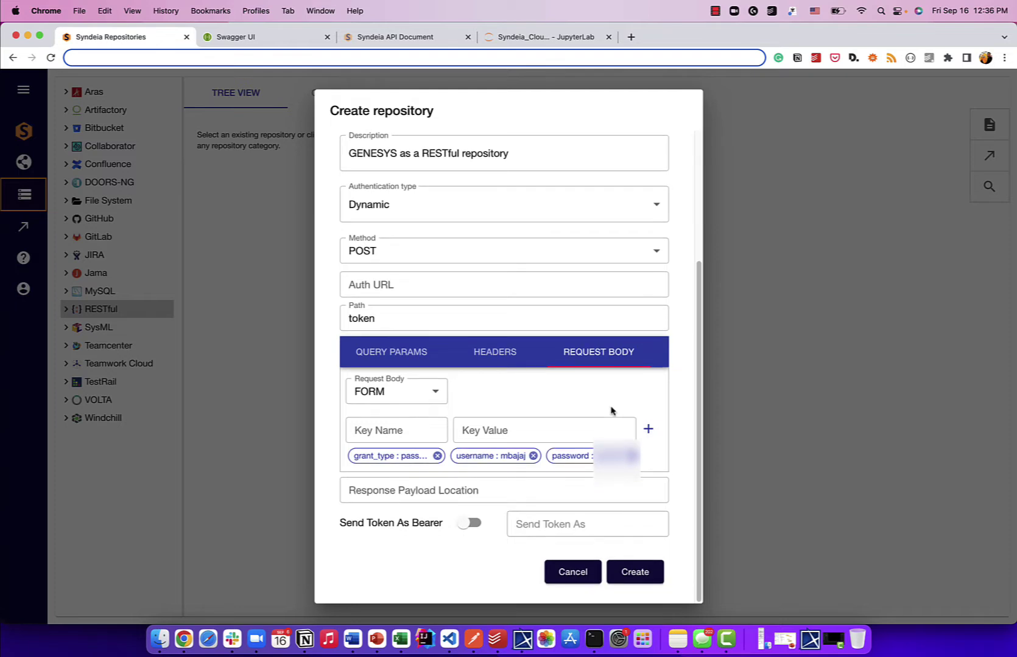
left_click(430, 489)
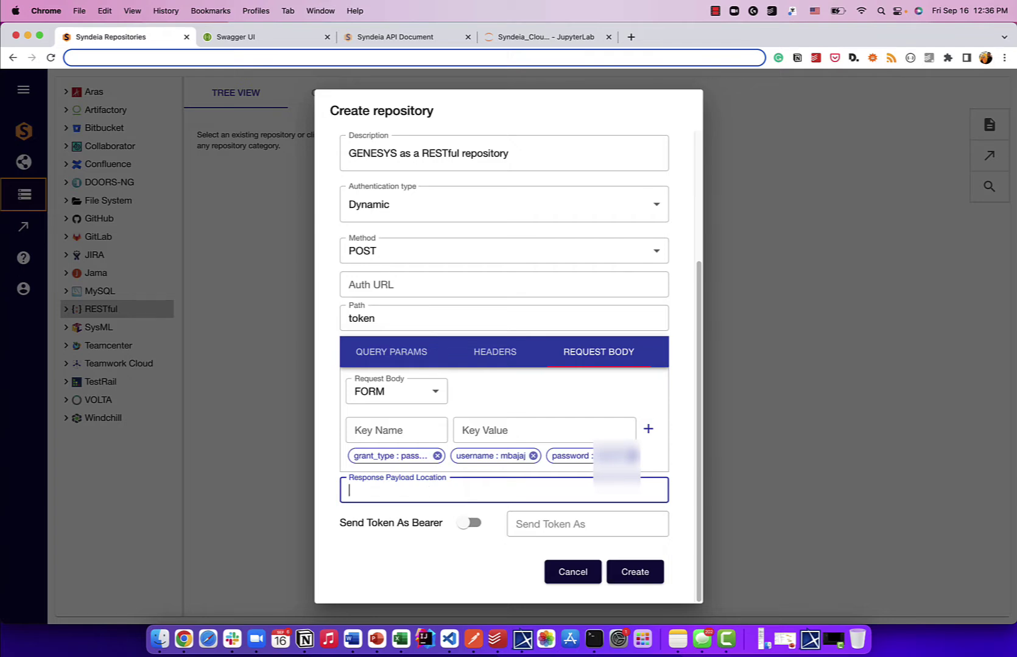
Step: Set Response Payload Location to access_token, leaving Send Token As Bearer off
type("access_token")
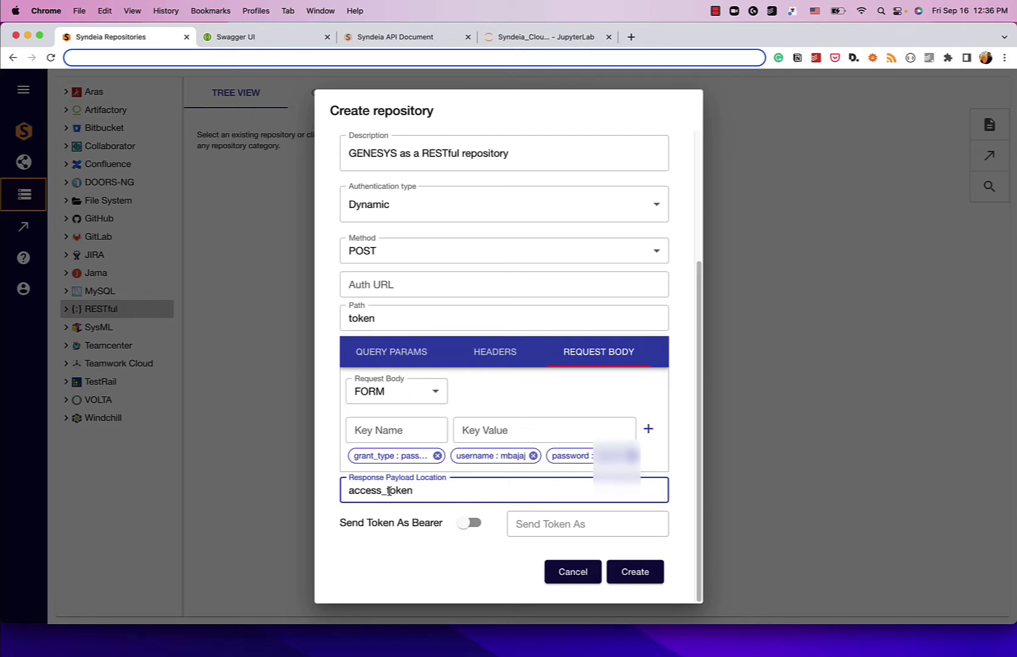
left_click(388, 518)
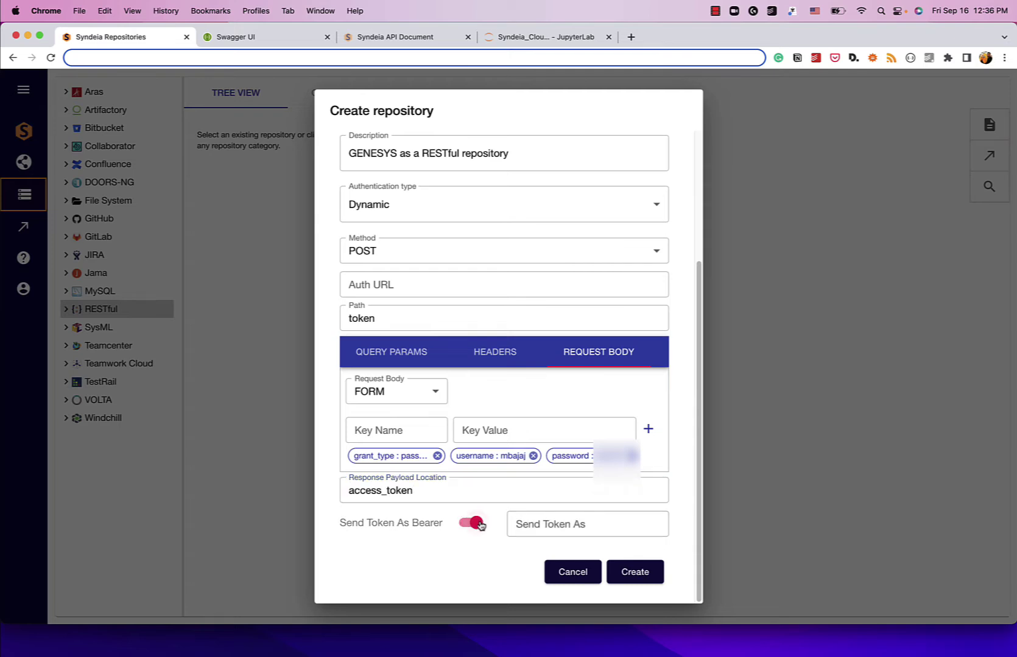
left_click(387, 523)
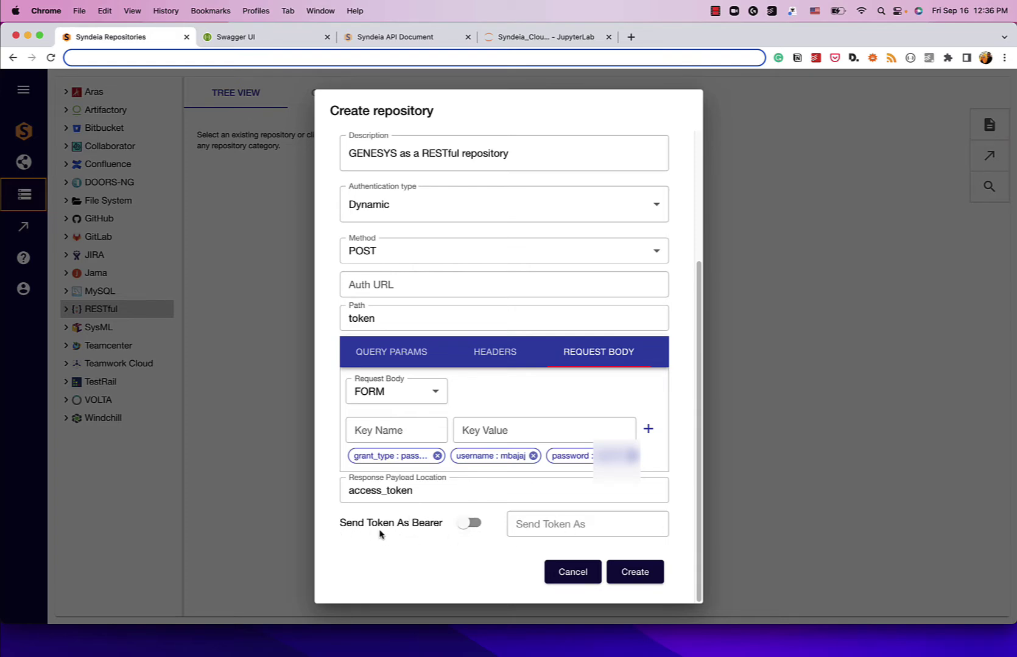
Step: Create the GENESYS RESTful repository with the configured dynamic token settings
scroll(546, 558, "up", 1)
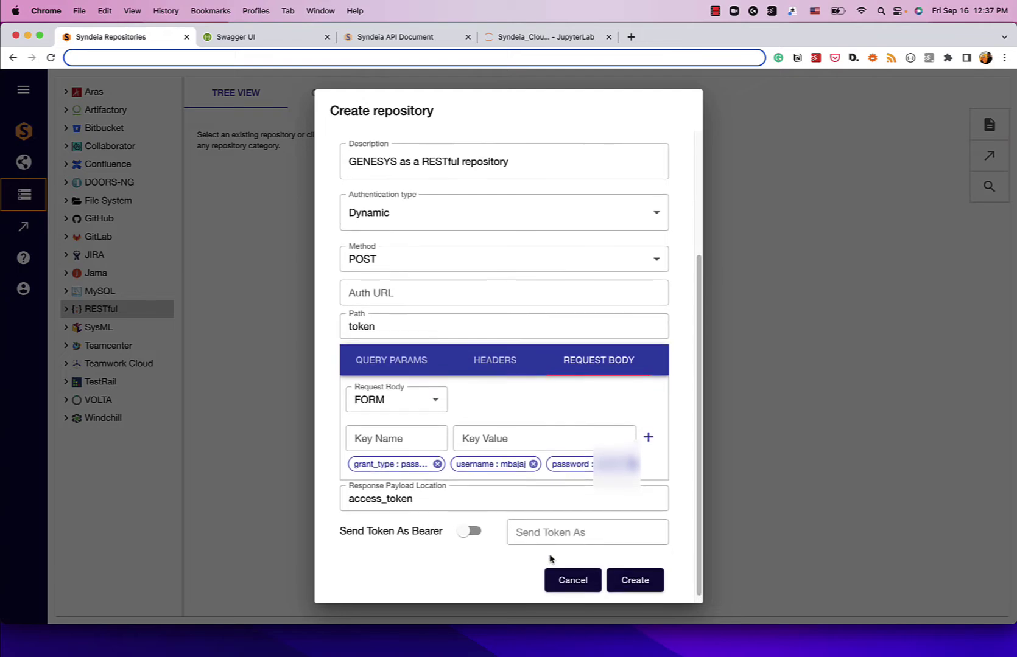
scroll(603, 566, "down", 1)
left_click(633, 573)
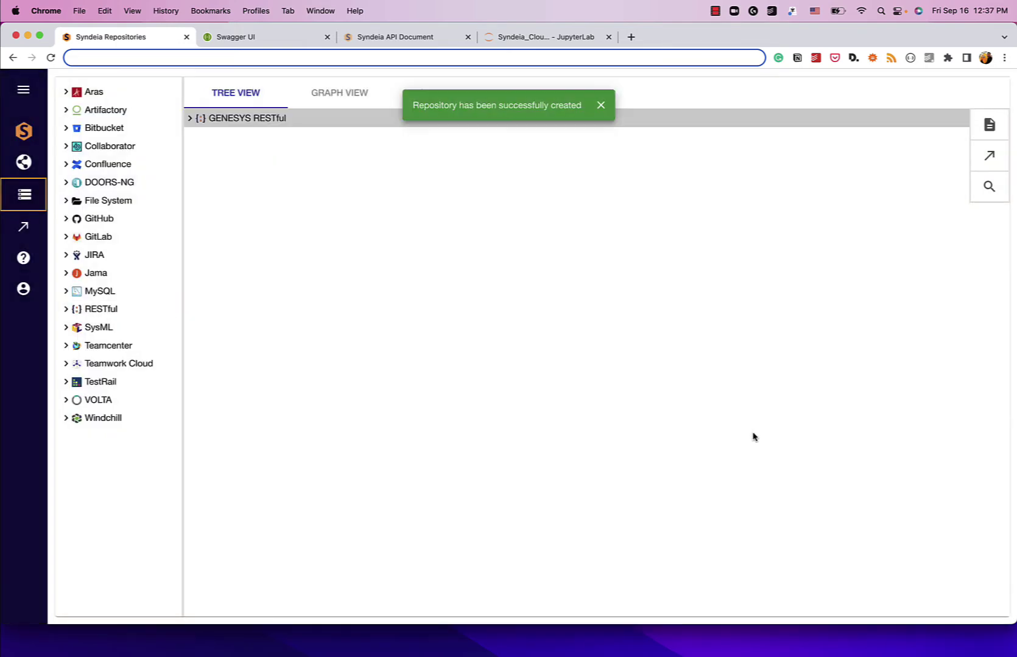
Step: Dismiss the success notice and expand GENESYS RESTful to reveal its Default RESTful Request Collection
left_click(599, 106)
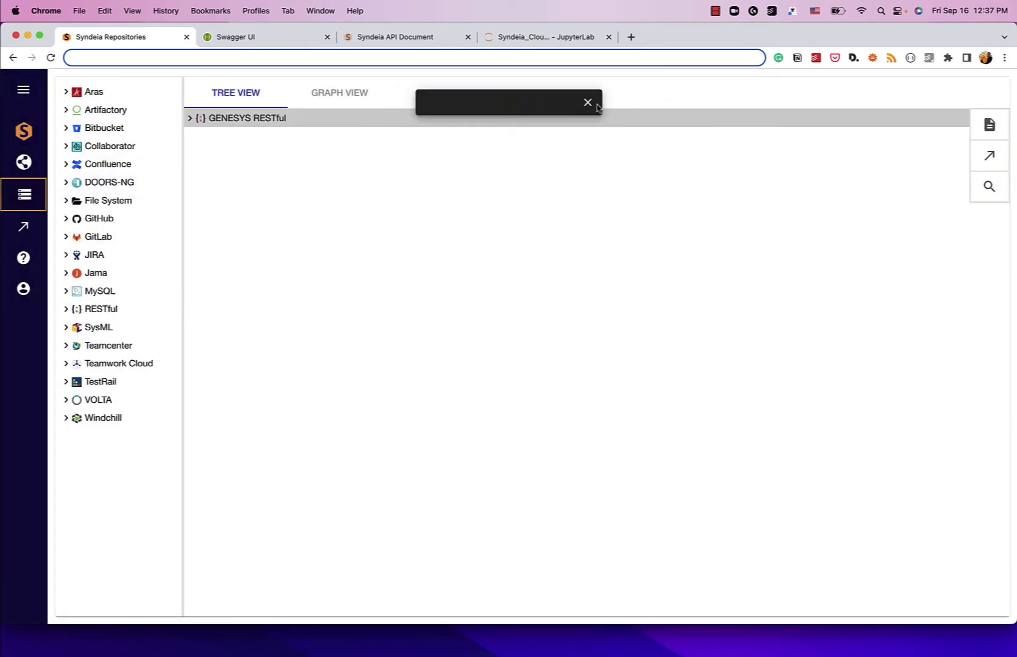
left_click(189, 119)
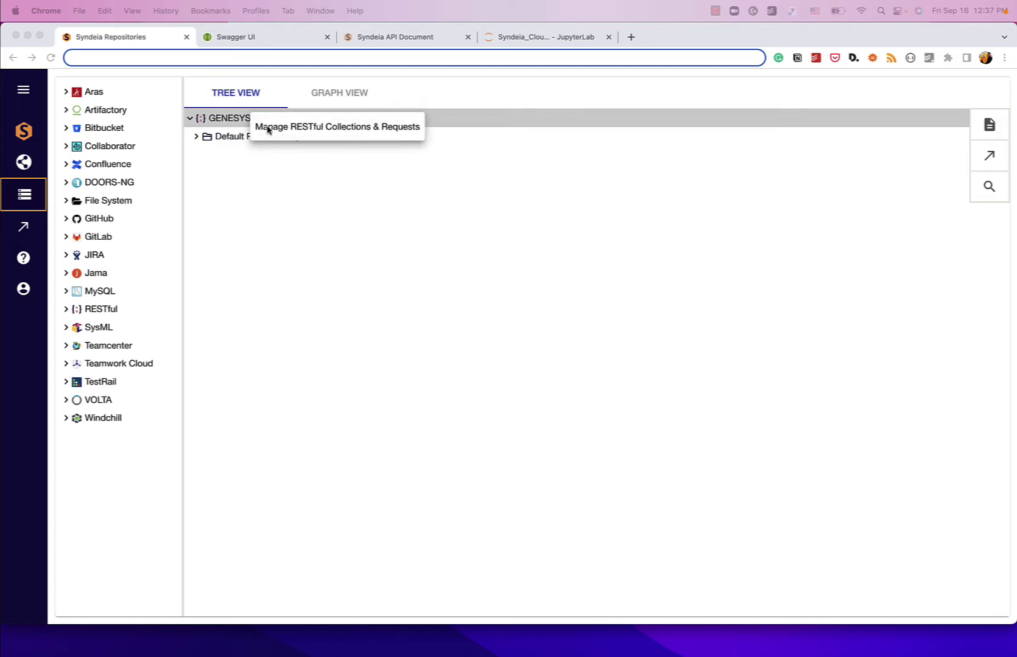
Step: Add a request 'Get all project', described 'Request to get all projects', with path projects
left_click(268, 129)
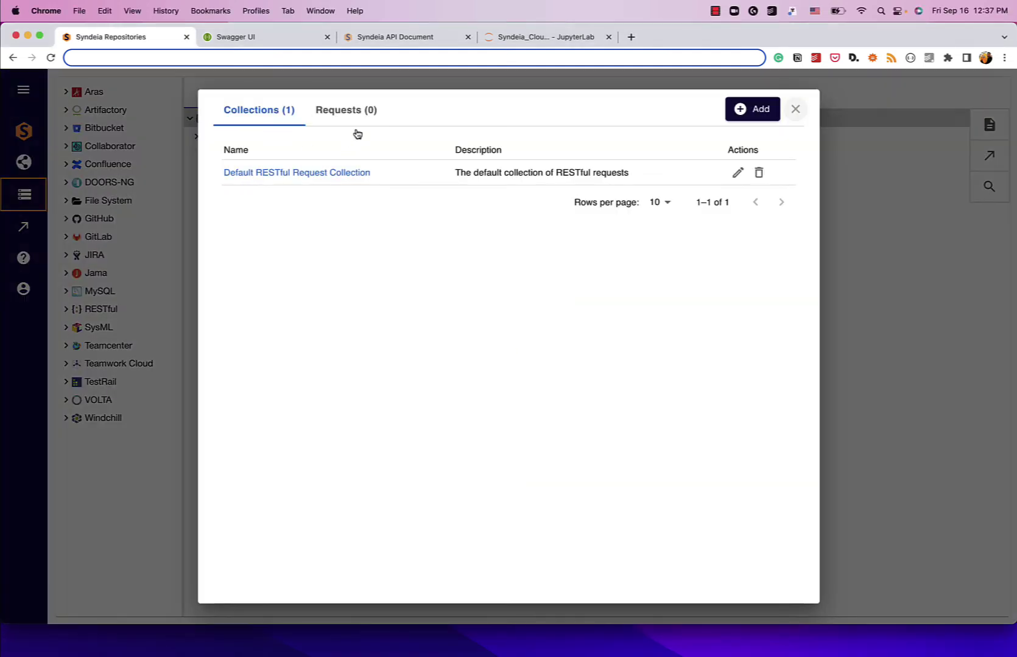
left_click(355, 109)
left_click(741, 111)
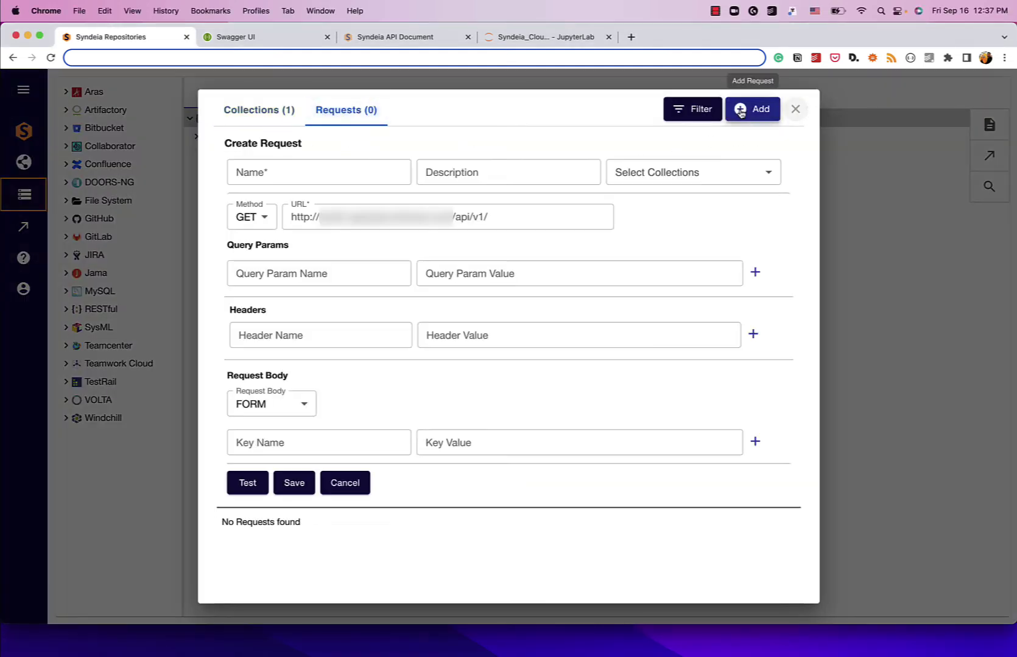
left_click(353, 168)
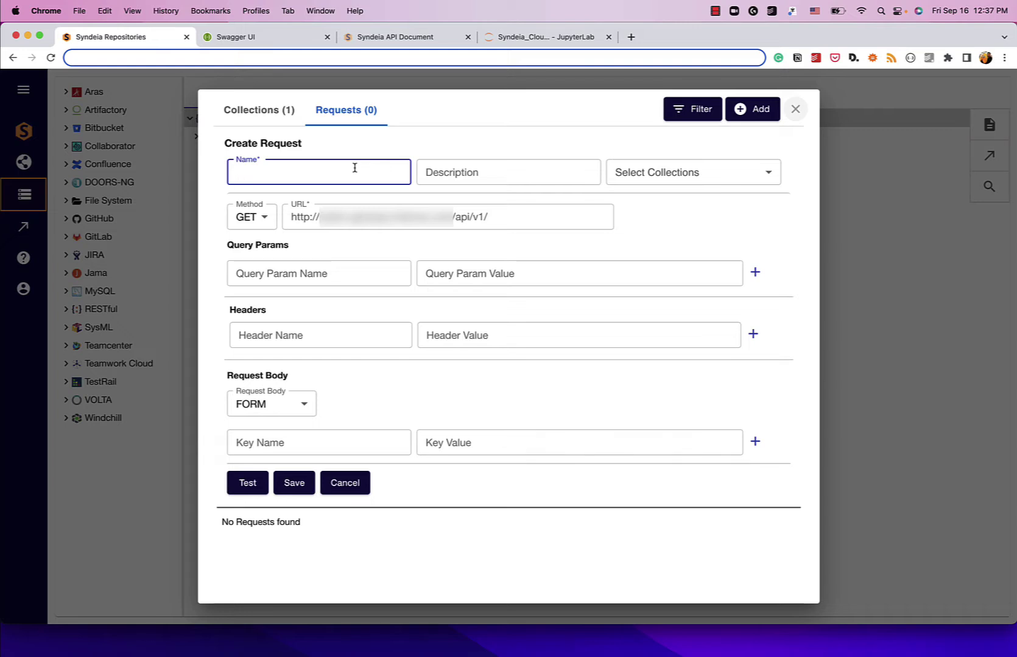
type("Get all project")
key("Tab")
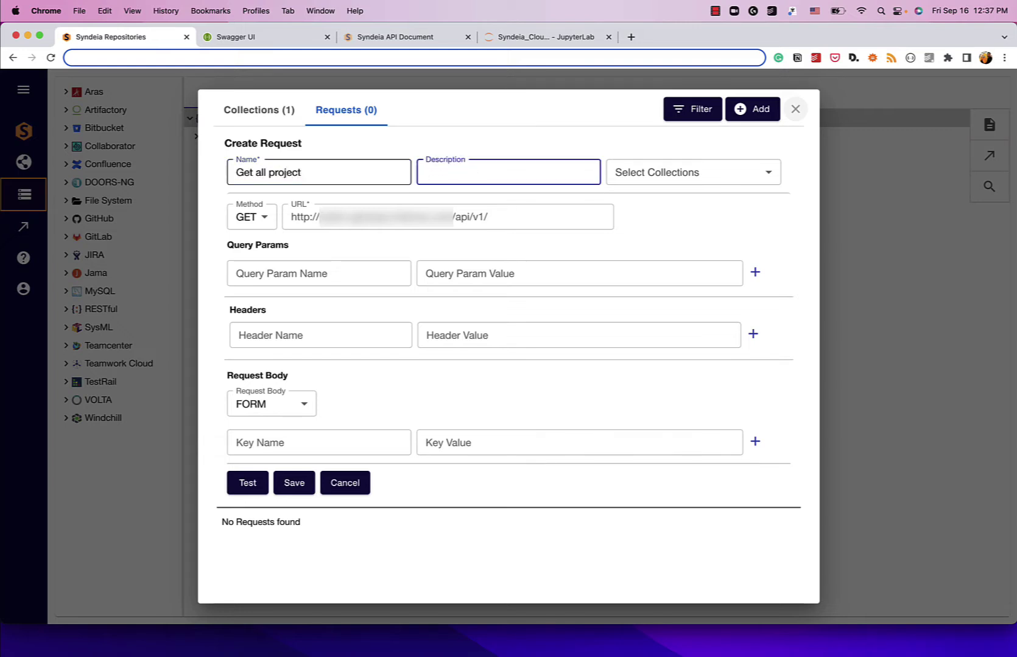
type("Request to get all projects")
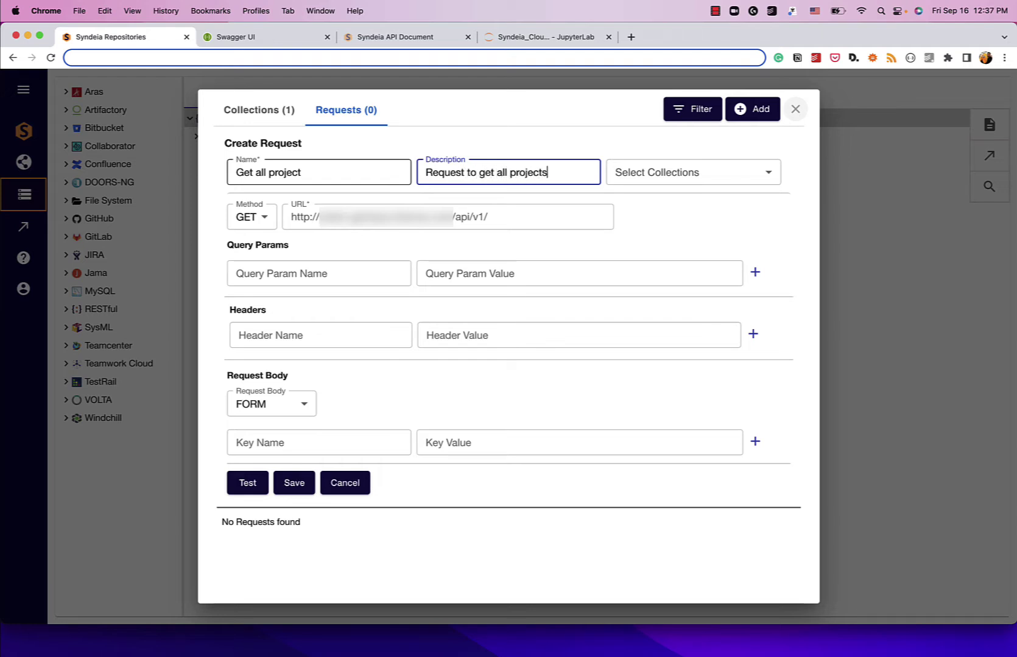
left_click(545, 223)
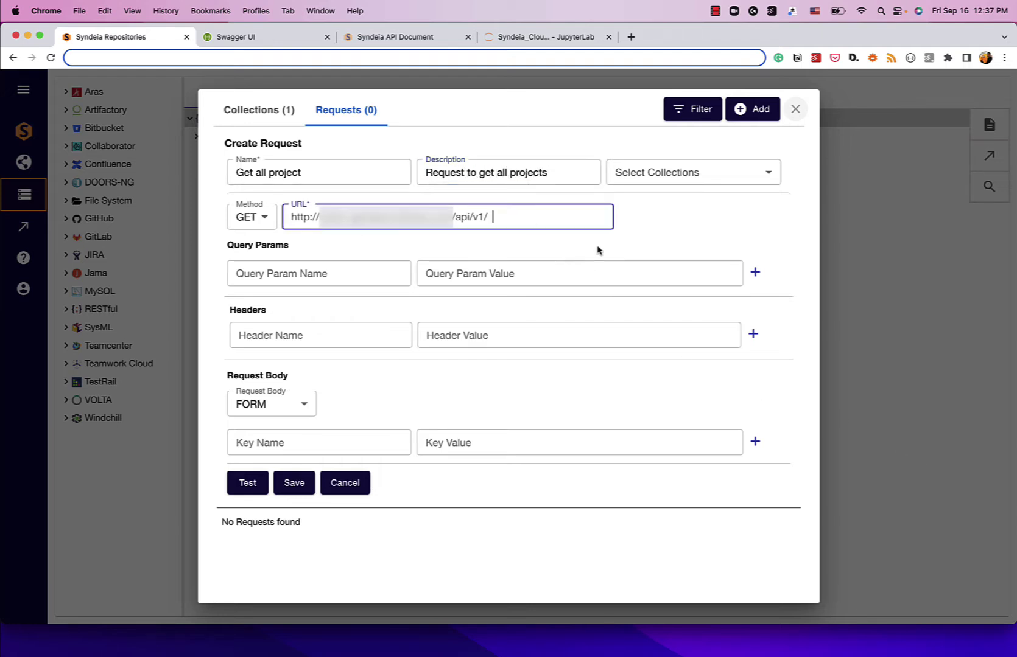
type("projects")
Step: Test the Get all project request, check its response, and save it
left_click(246, 484)
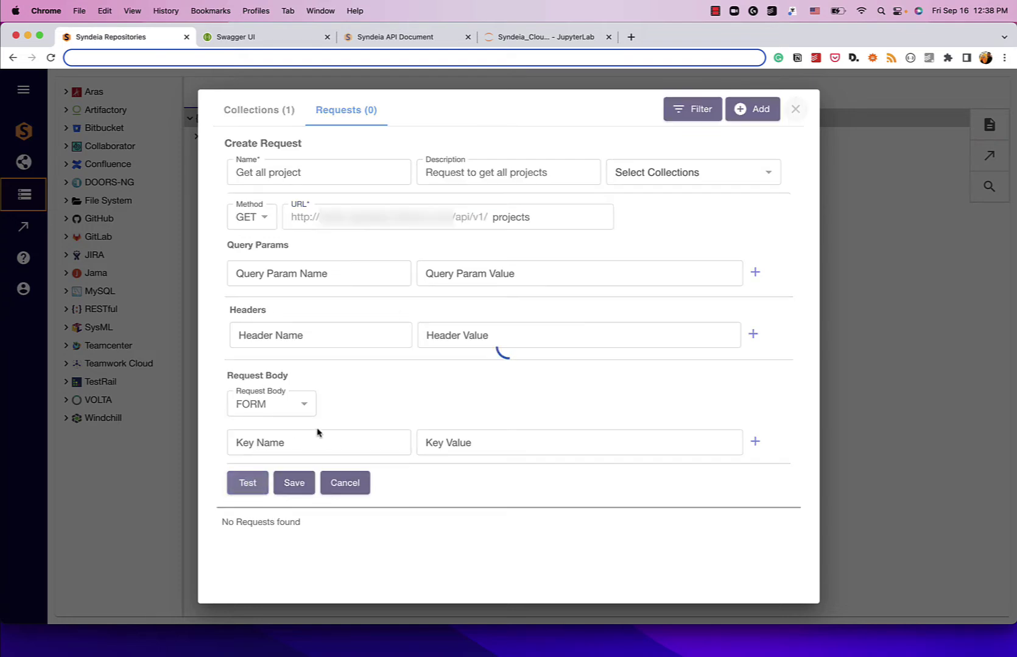
scroll(356, 415, "down", 1)
scroll(329, 473, "down", 6)
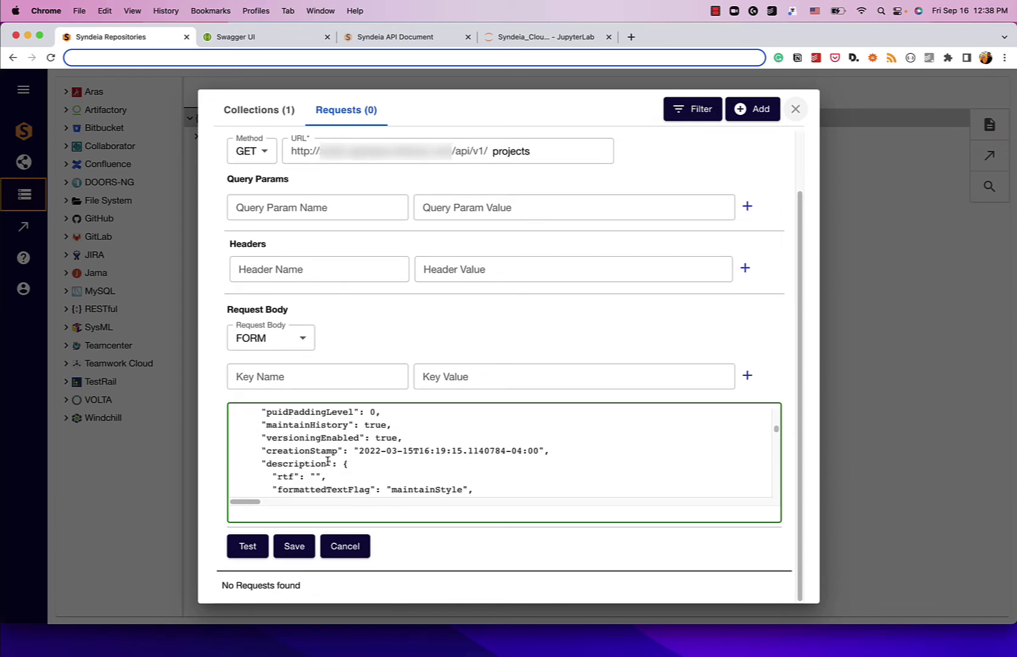
scroll(369, 345, "up", 1)
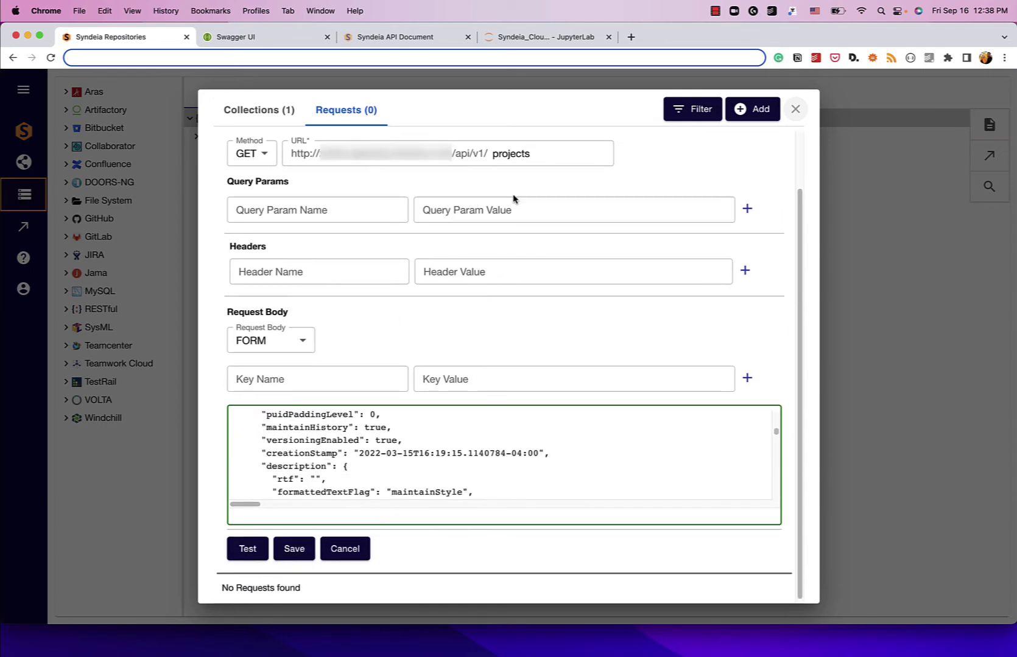
left_click(298, 550)
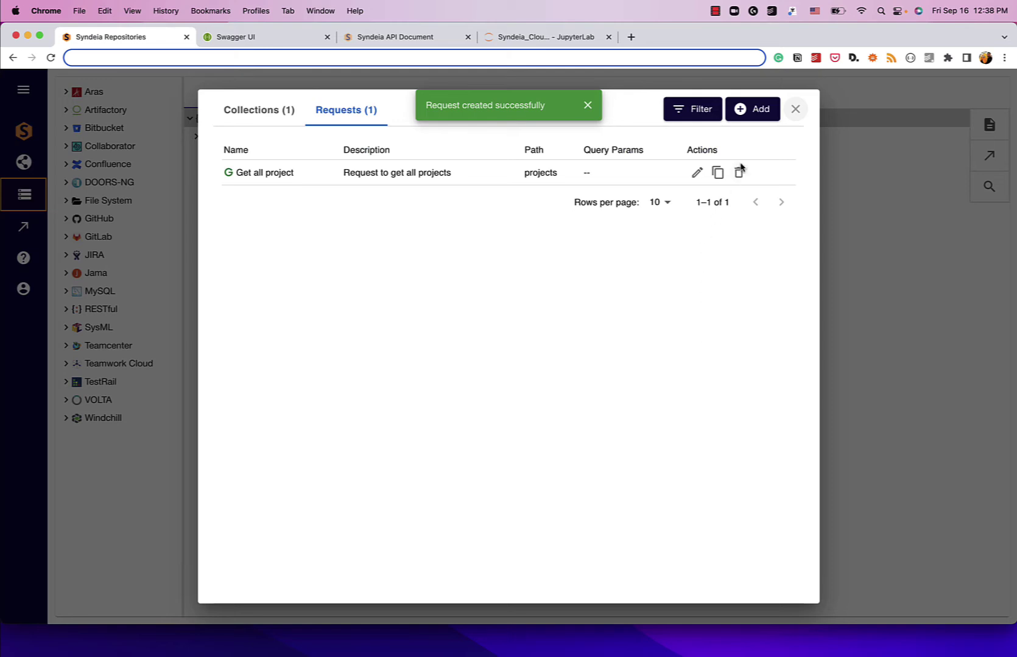
Step: Expand the Get all project request's response down to its results (2) list
left_click(795, 109)
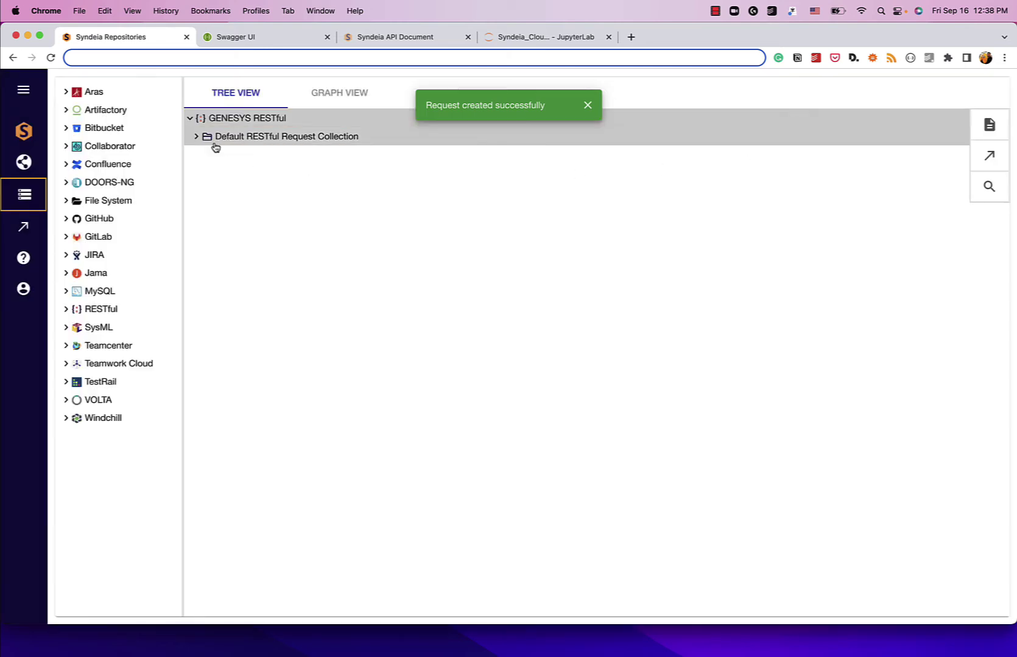
left_click(197, 137)
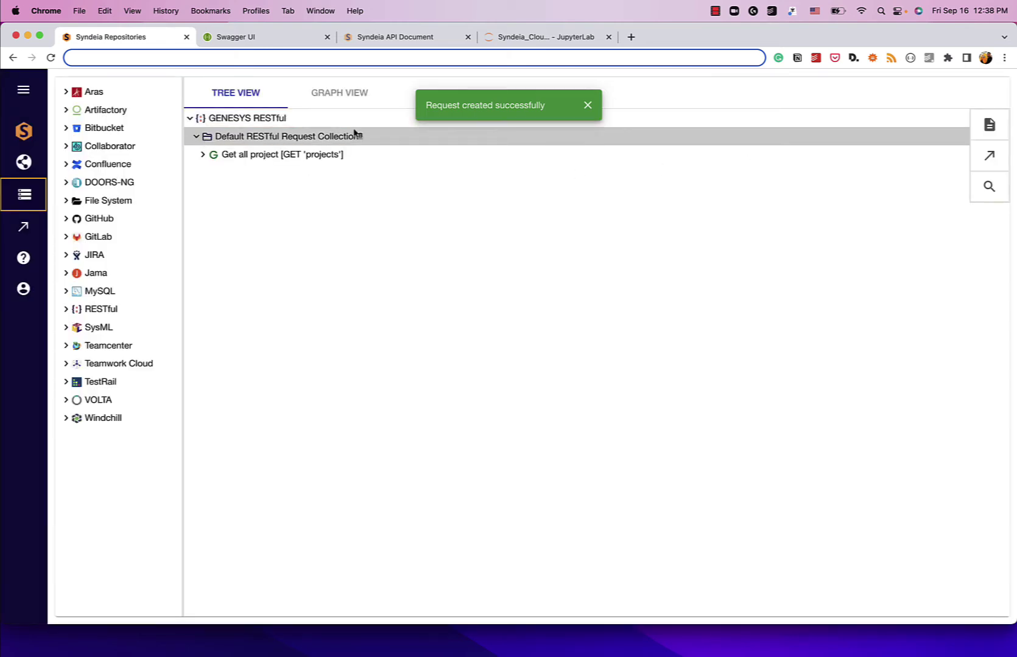
left_click(586, 105)
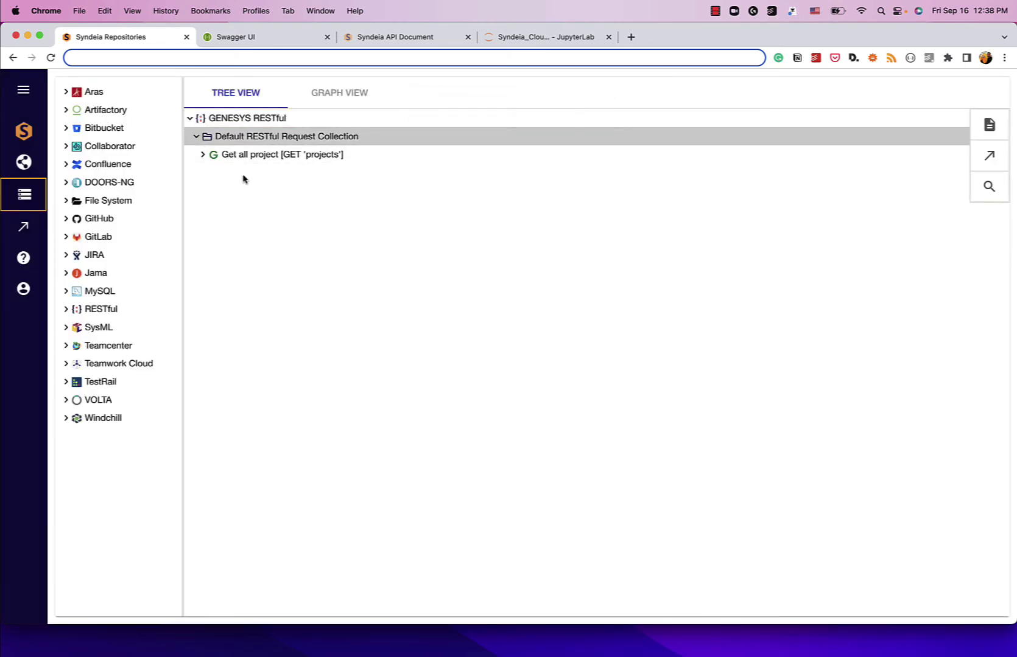
left_click(202, 155)
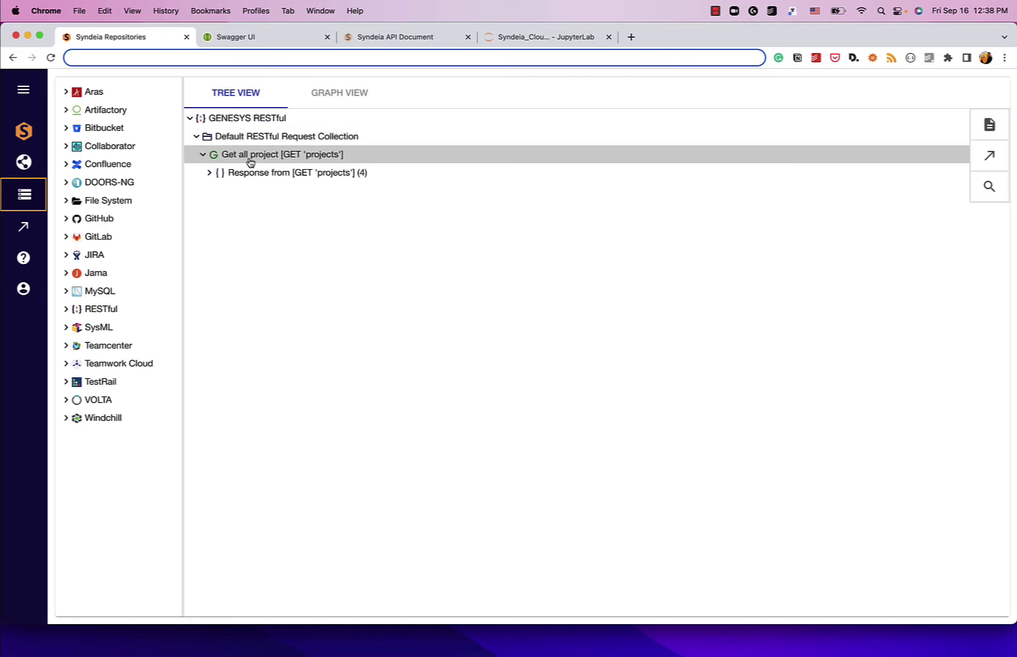
left_click(209, 173)
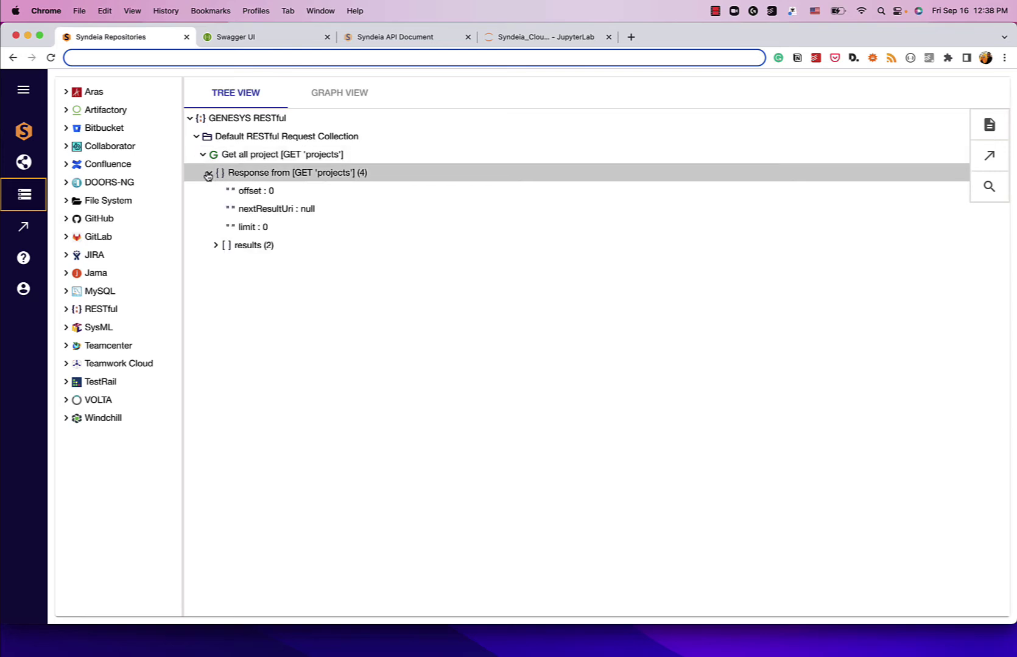
left_click(215, 247)
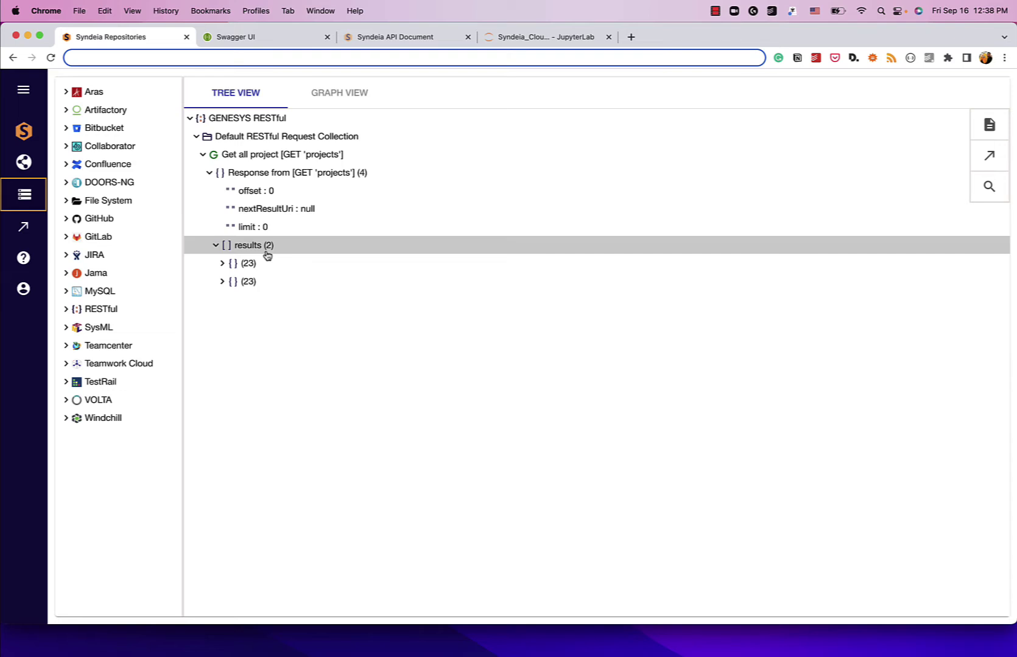
Step: Inspect both project results, Drone Design - Master and Drone Design - Phone App
left_click(223, 263)
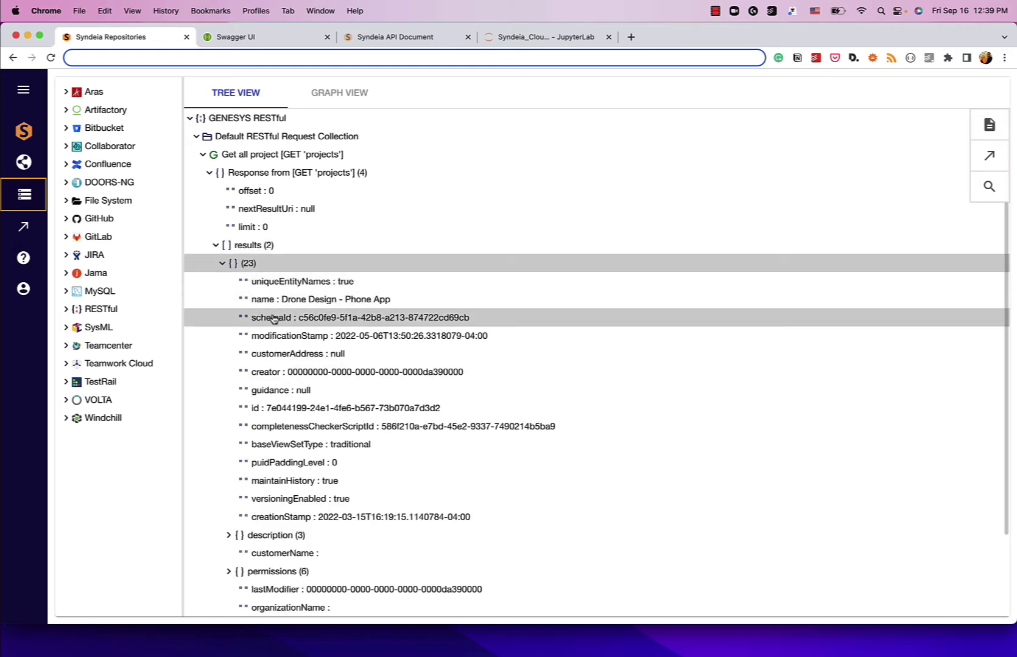
left_click_drag(281, 299, 406, 306)
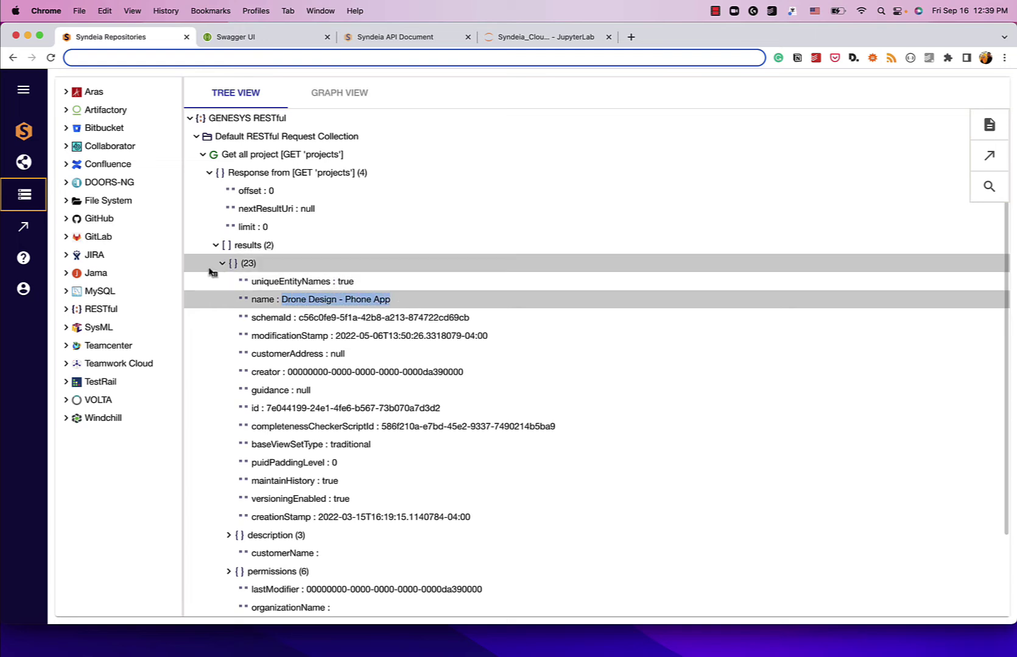
left_click(222, 264)
left_click(222, 281)
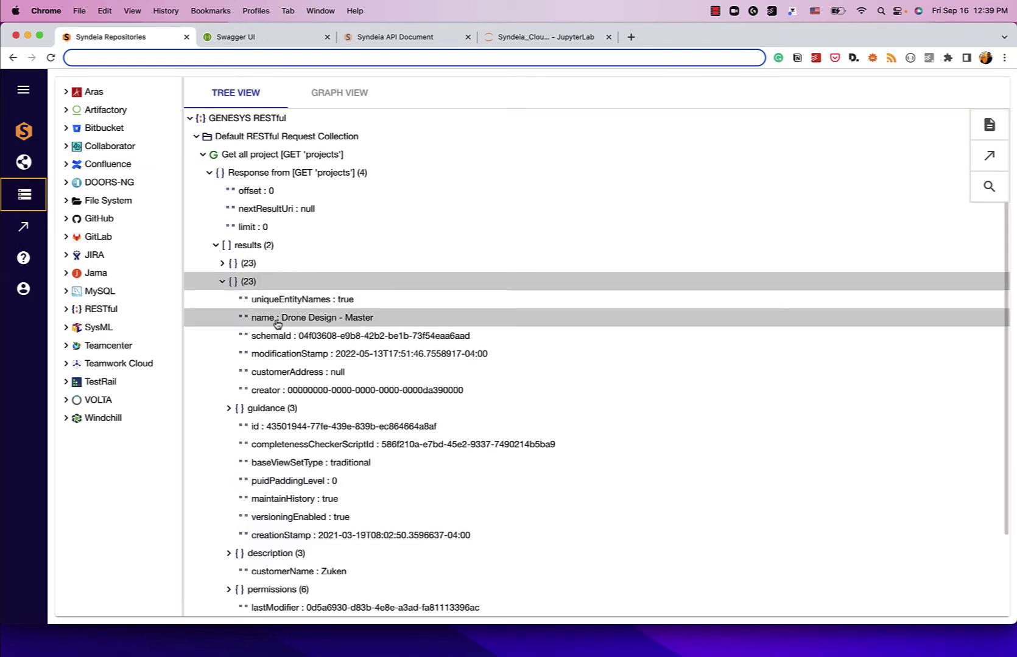
left_click_drag(280, 318, 396, 321)
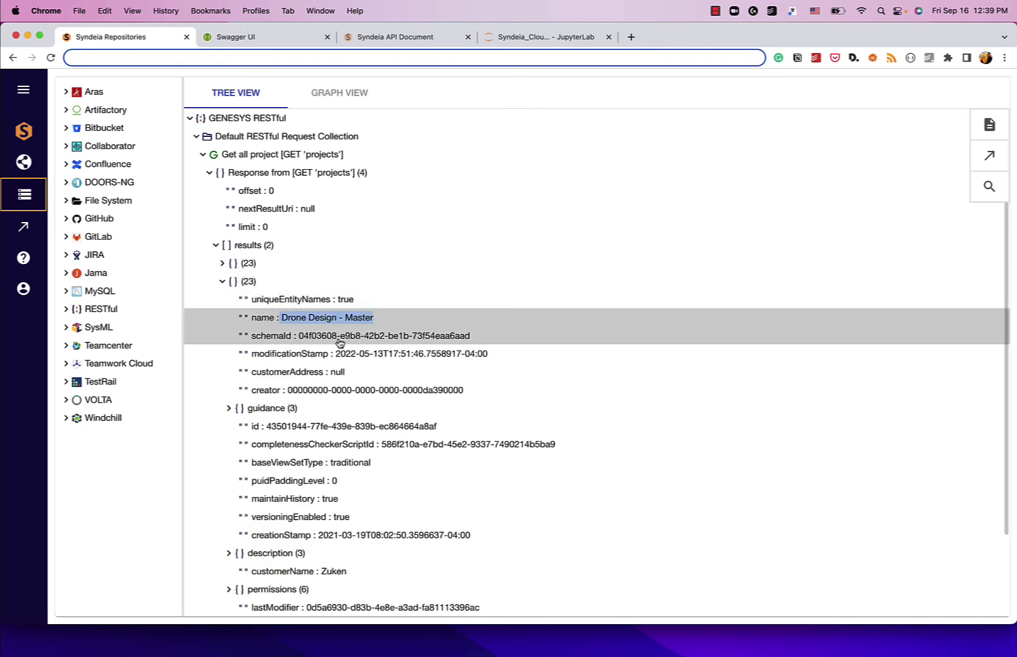
scroll(339, 341, "down", 3)
scroll(339, 340, "down", 1)
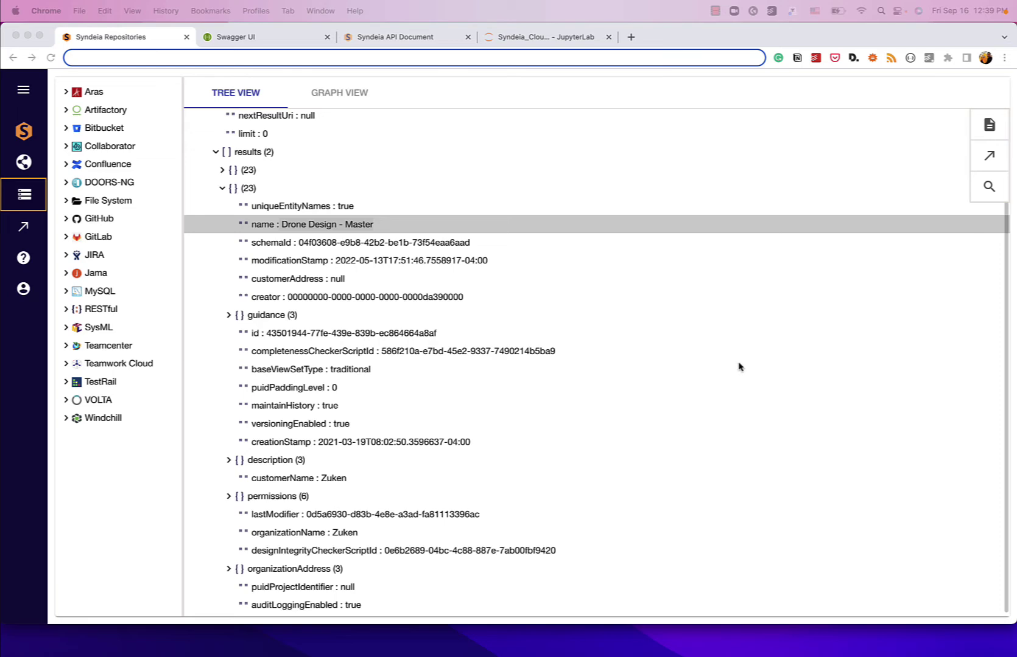
left_click(262, 40)
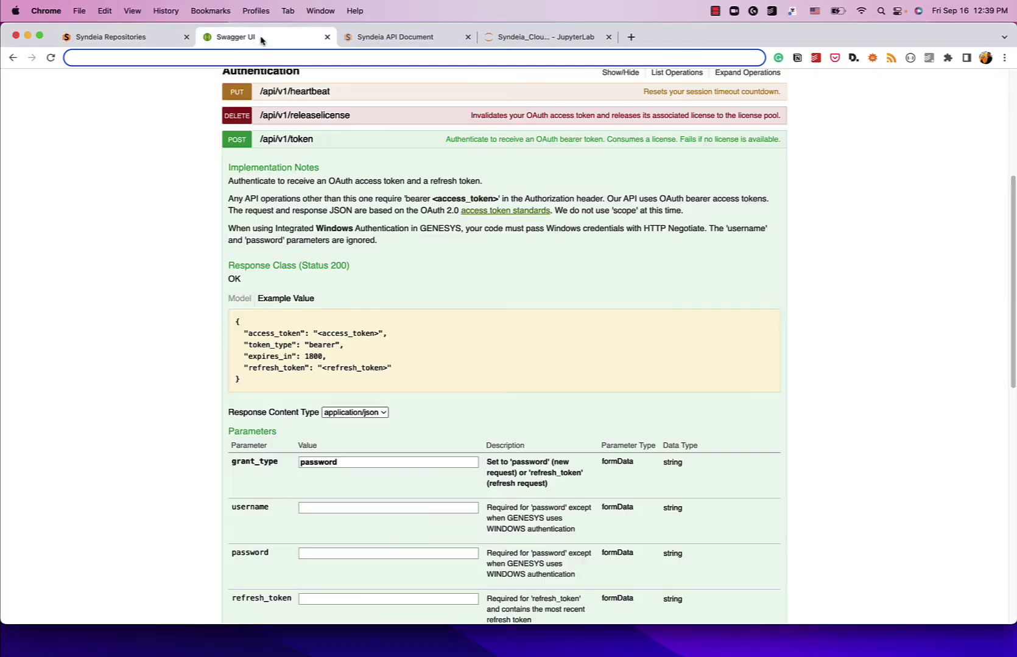
left_click(240, 143)
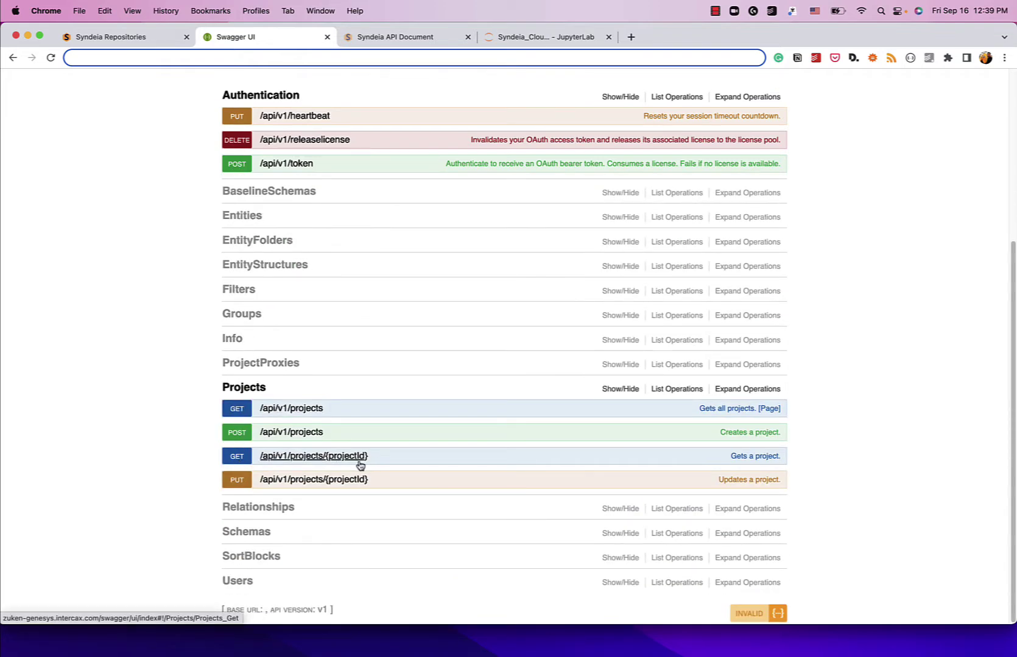
left_click(149, 37)
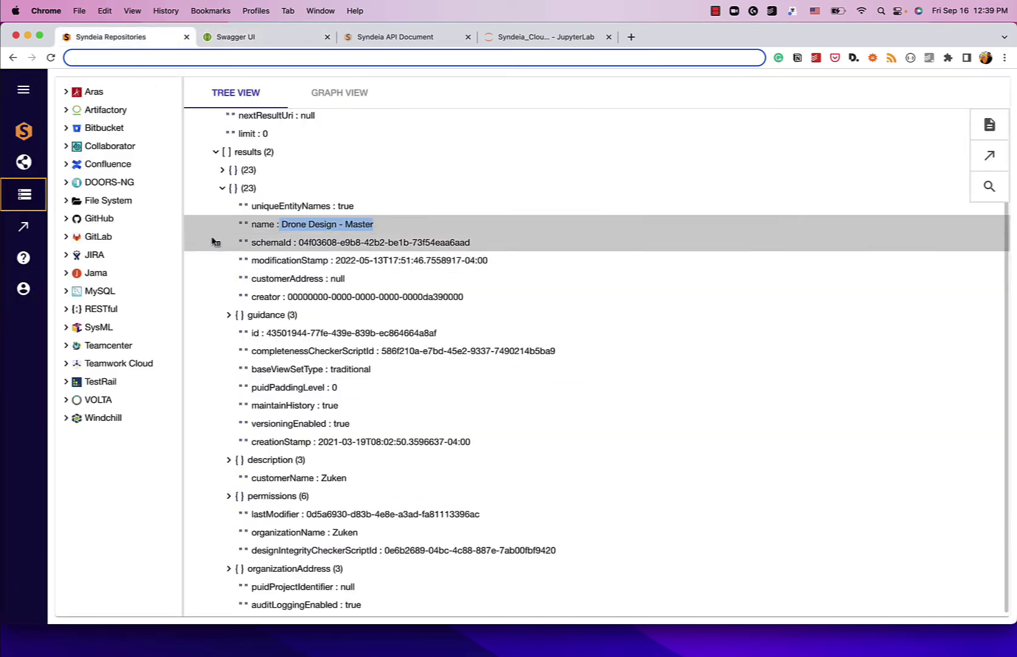
Step: Select the Drone Design - Master project's id value, then collapse the projects response under Get all project
left_click_drag(269, 336, 419, 341)
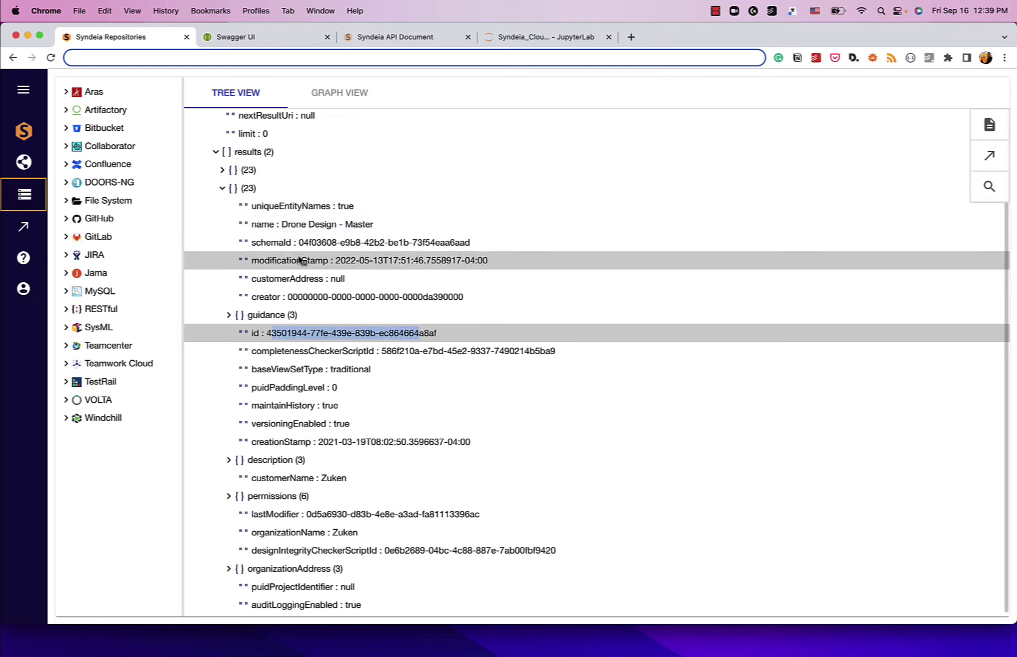
scroll(227, 194, "up", 3)
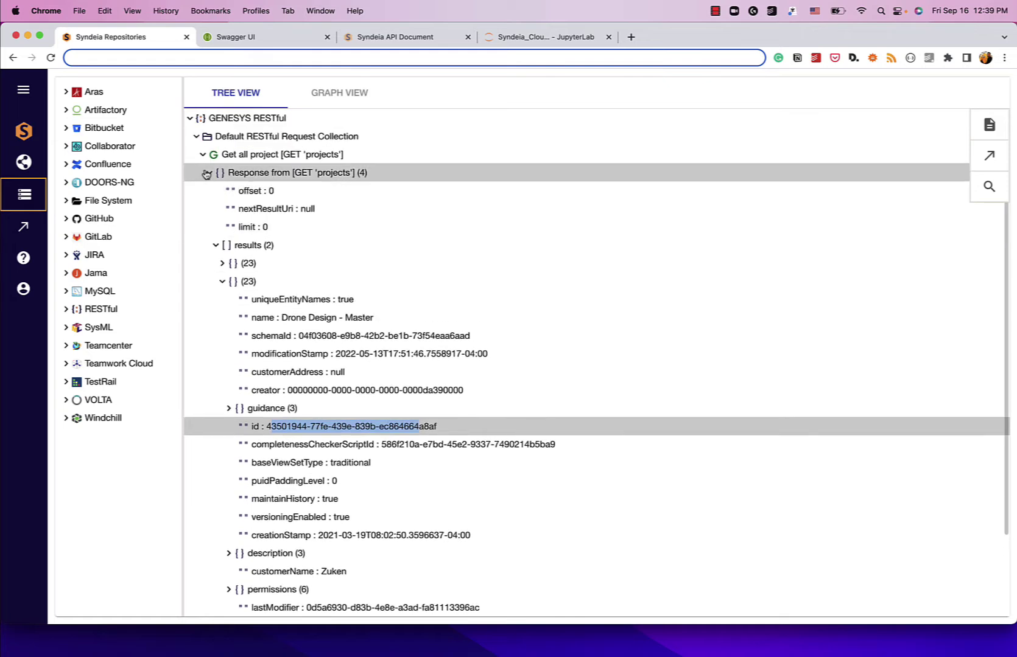
left_click(207, 173)
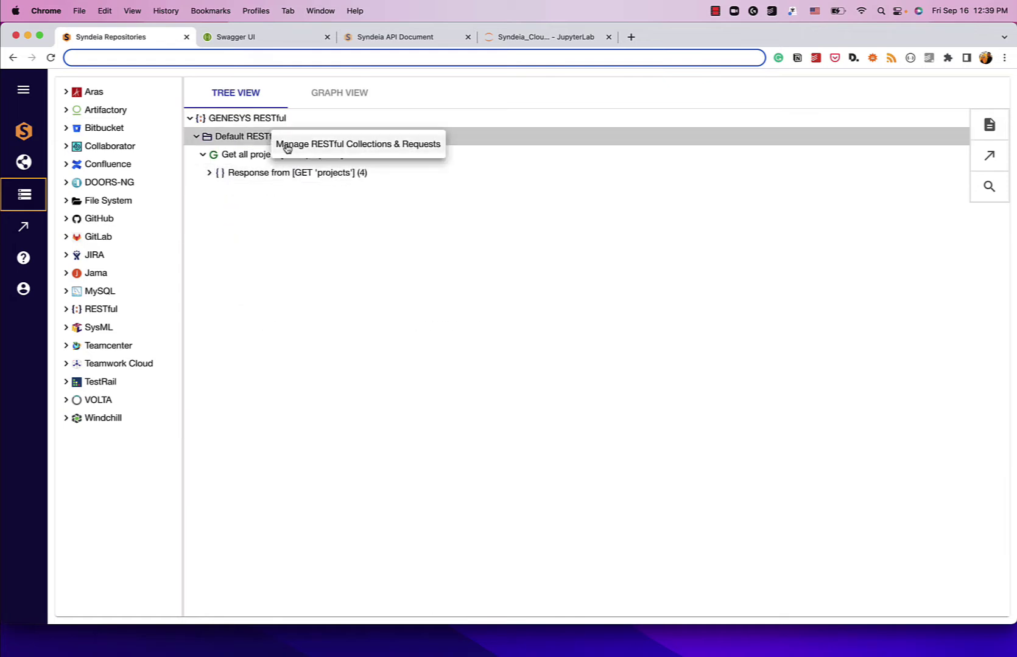
Step: Clone the Get all project request and rename the copy 'Get Drone Design (Master) project'
left_click(287, 149)
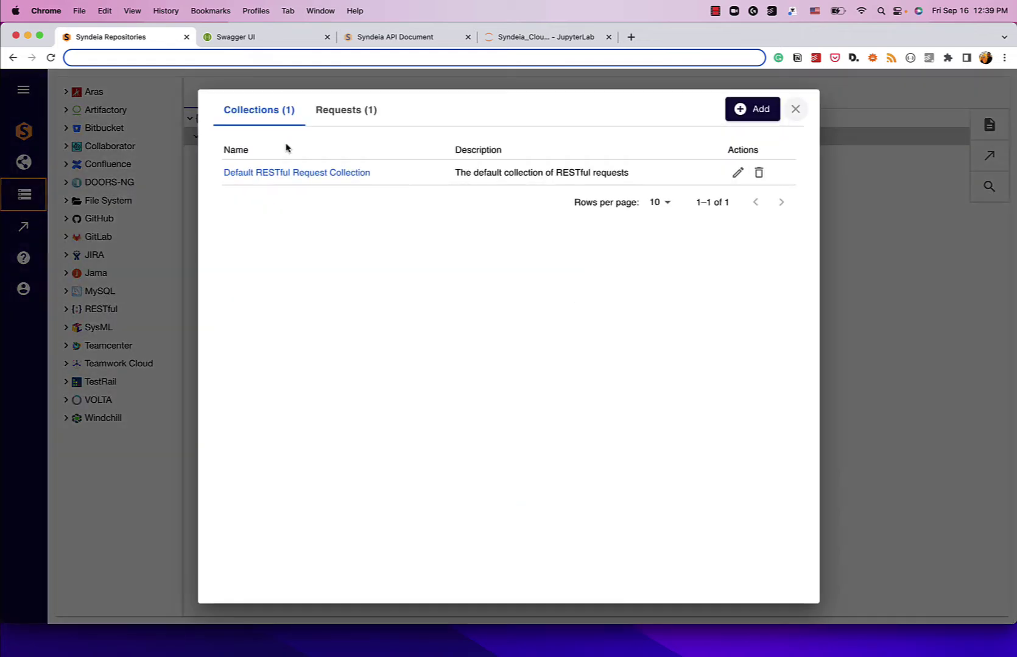
left_click(337, 117)
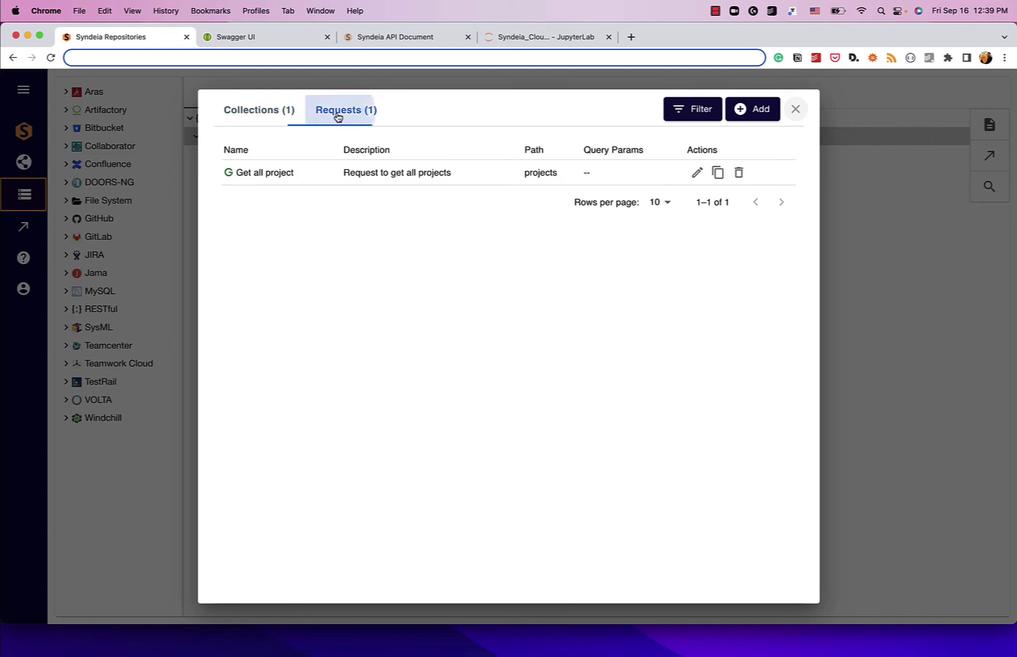
left_click(718, 173)
left_click(284, 170)
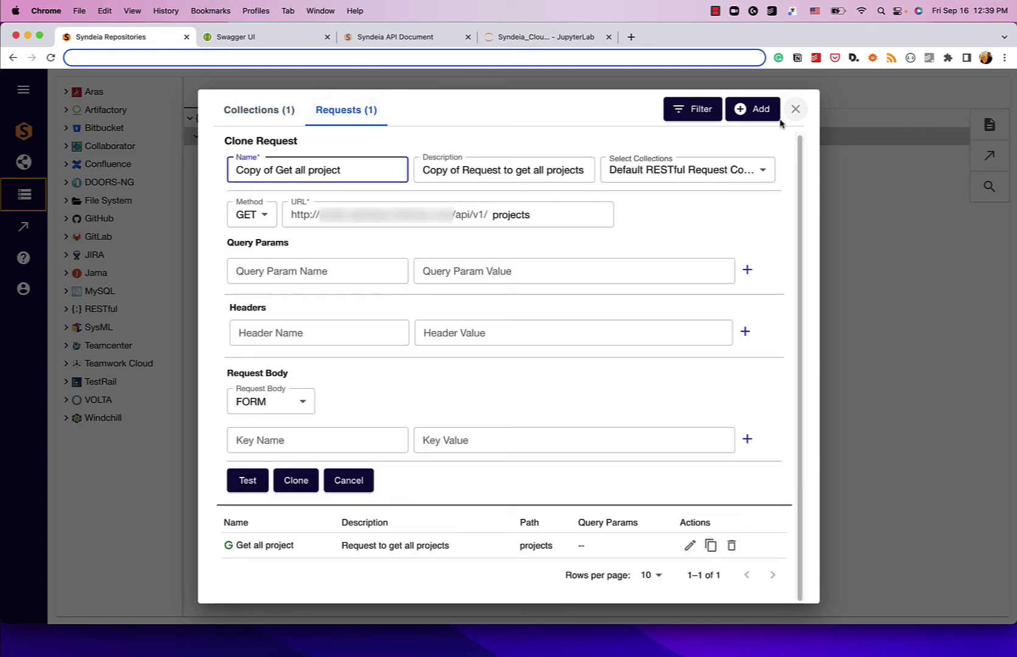
key("super+Left")
key("shift+alt+Right")
key("shift+alt+Right")
key("shift+alt+Right")
key("shift+alt+Left")
key("BackSpace")
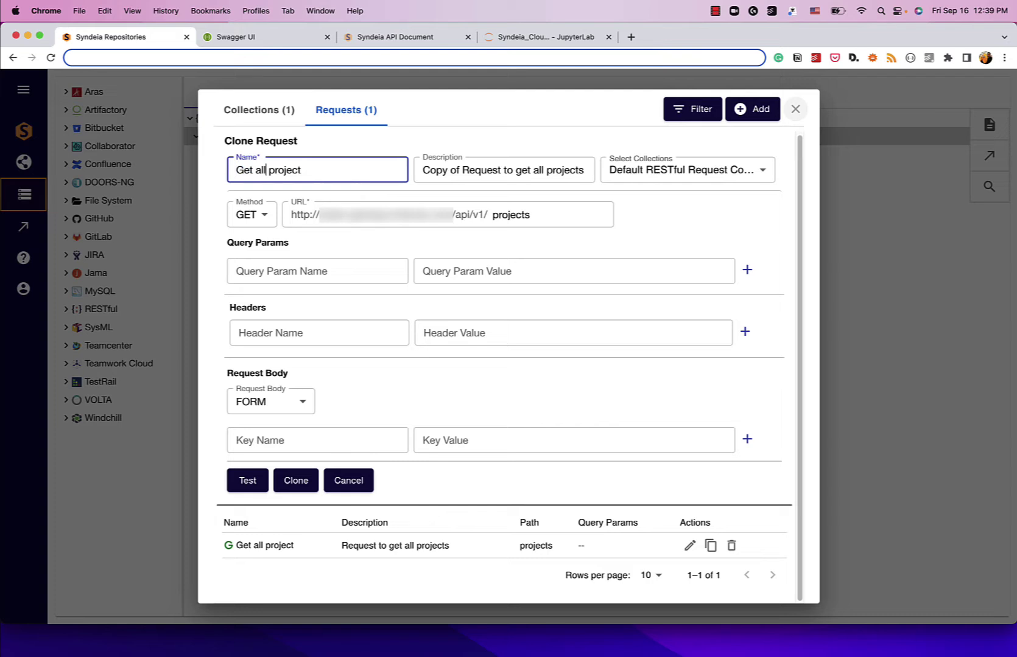
key("shift+alt+Left")
type("Drone desig")
key("BackSpace")
key("BackSpace")
key("BackSpace")
key("BackSpace")
key("BackSpace")
type("Design")
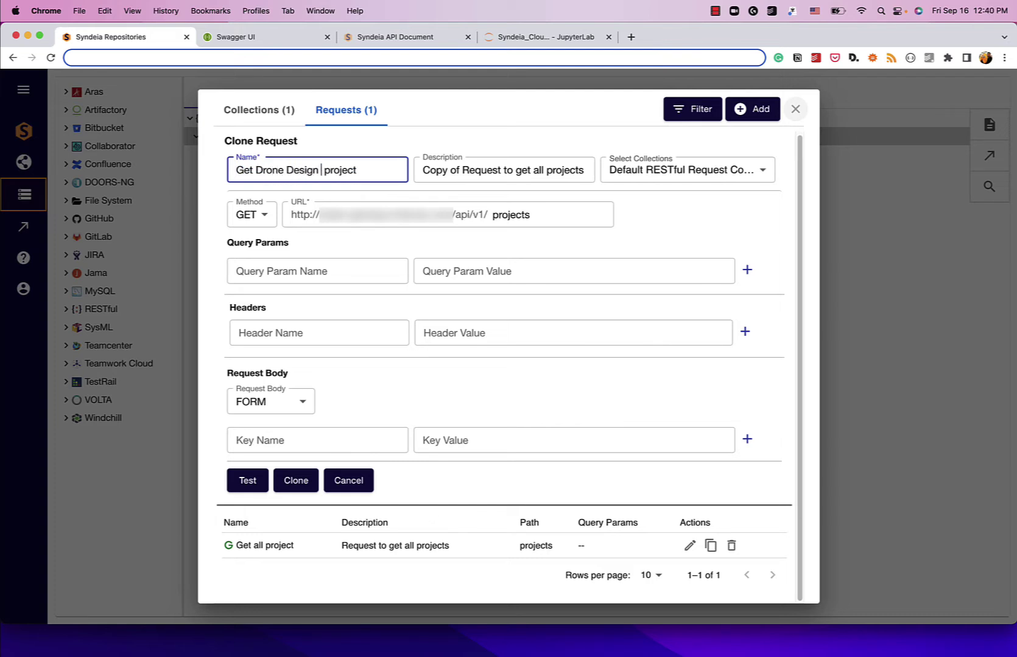
type(" (Maser")
key("BackSpace")
key("BackSpace")
type("ter)")
Step: Reword the clone's description to refer to the Drone Design project instead of all projects
key("Tab")
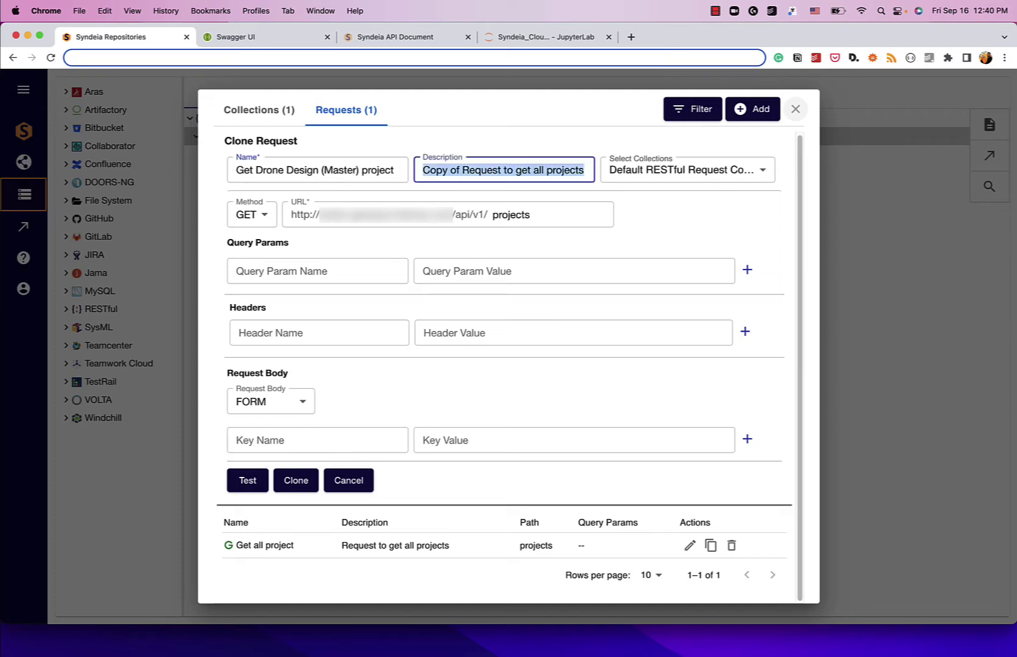
key("Left")
key("shift+alt+Right")
key("shift+alt+Right")
key("BackSpace")
key("alt+Right")
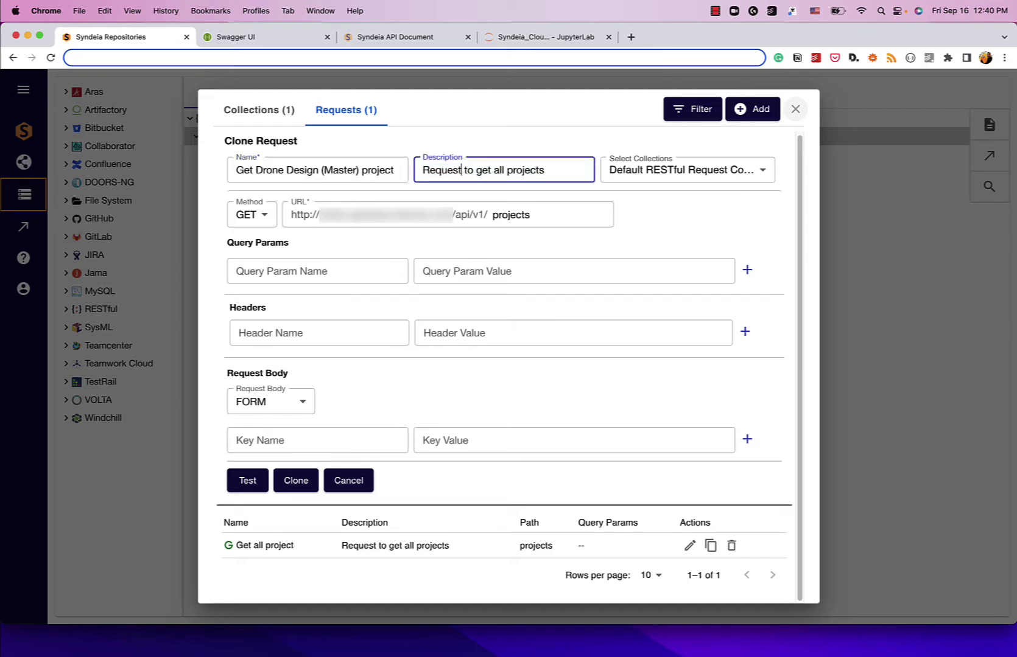
key("shift+alt+Right")
type("the Drone")
type(" Design")
key("End")
key("BackSpace")
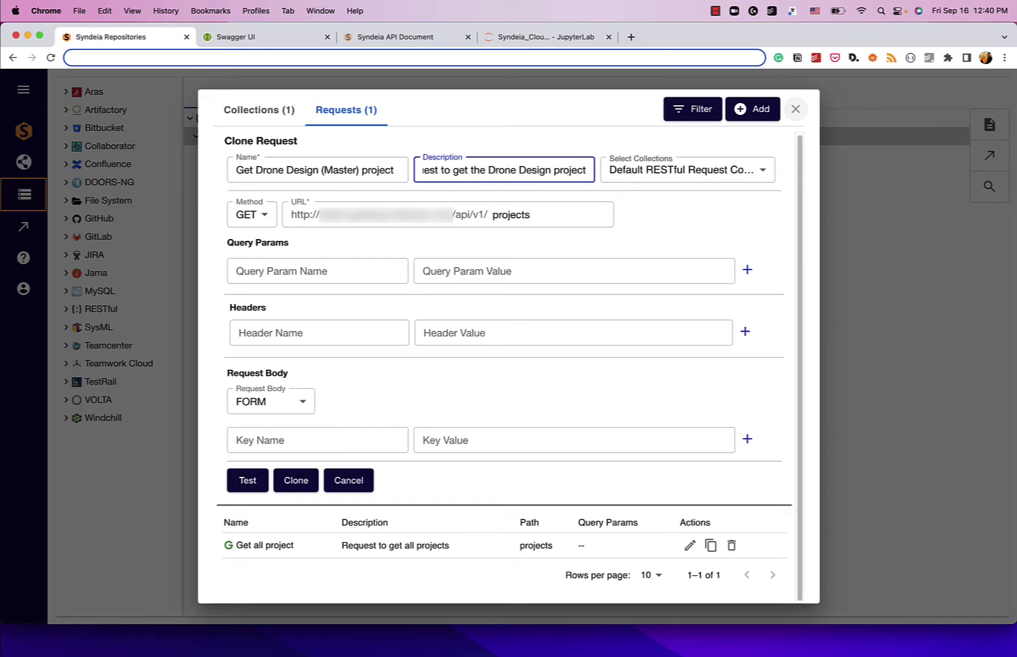
Step: Point the URL to projects/ plus the Master project's id, test it, and save the clone
double_click(505, 215)
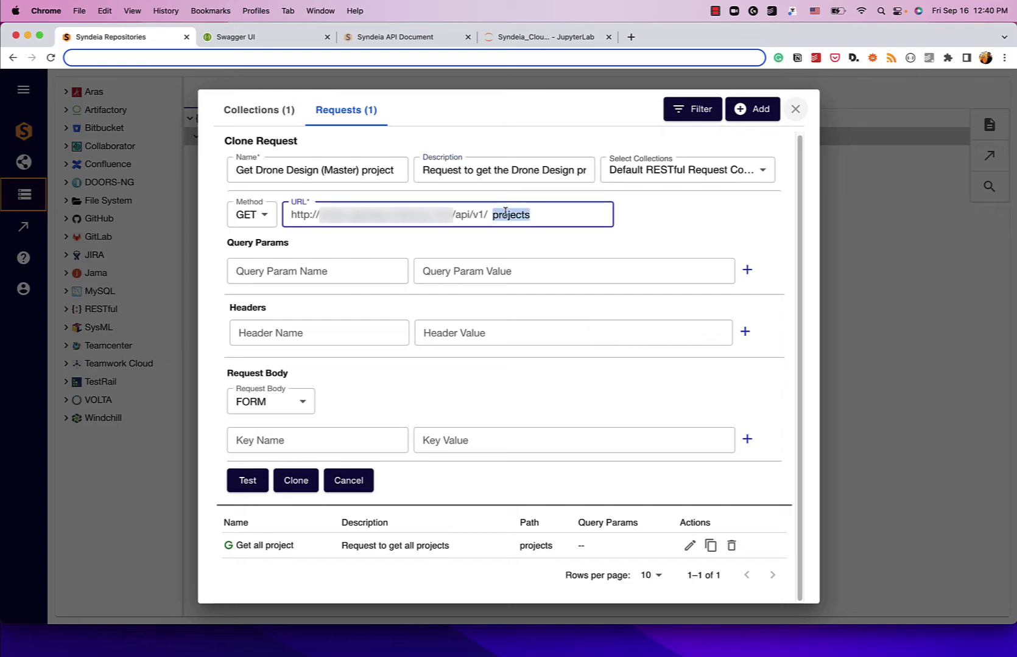
key("super+v")
key("super+z")
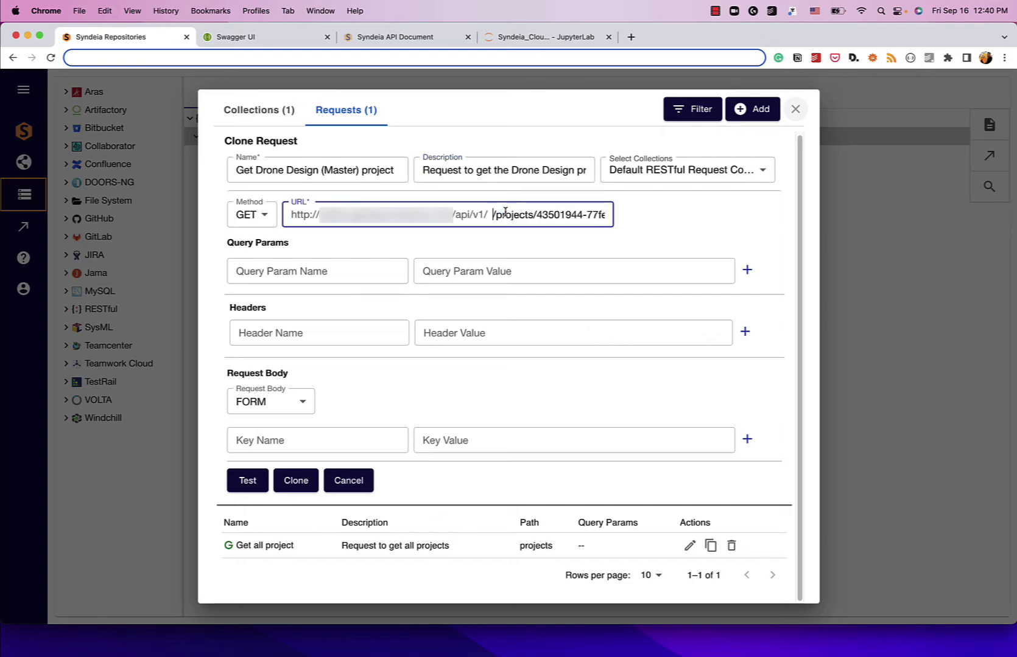
key("alt+Right")
key("super+shift+Right")
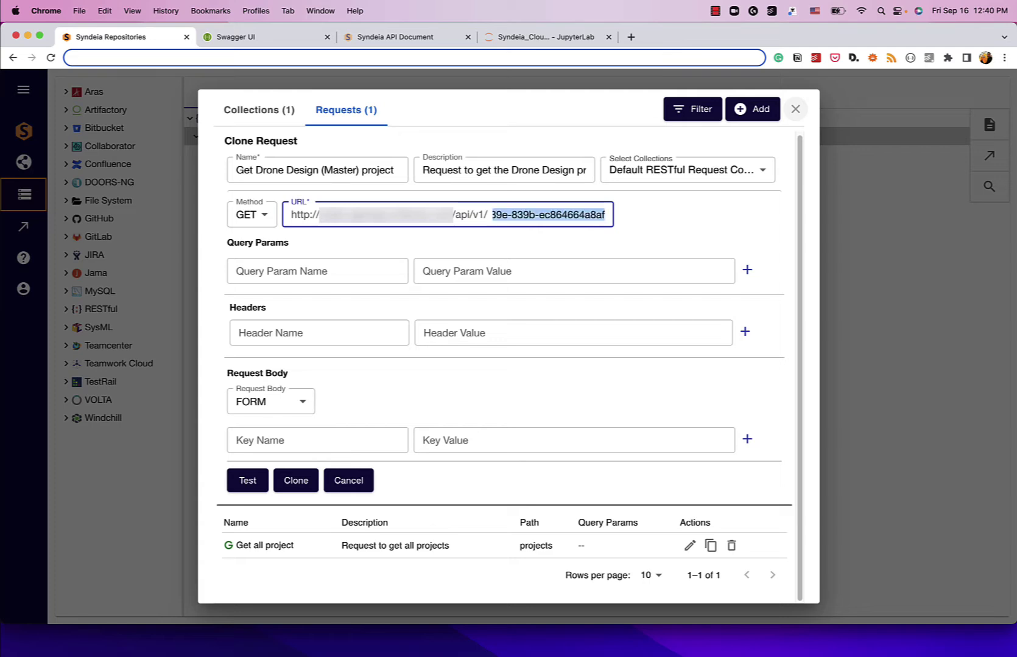
left_click(393, 244)
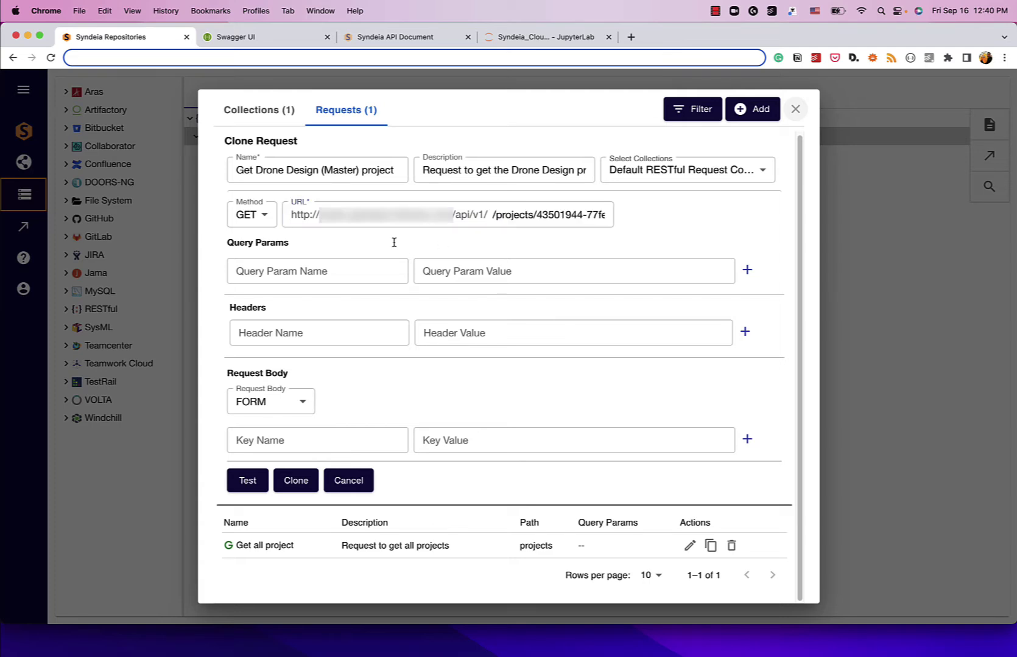
left_click(250, 481)
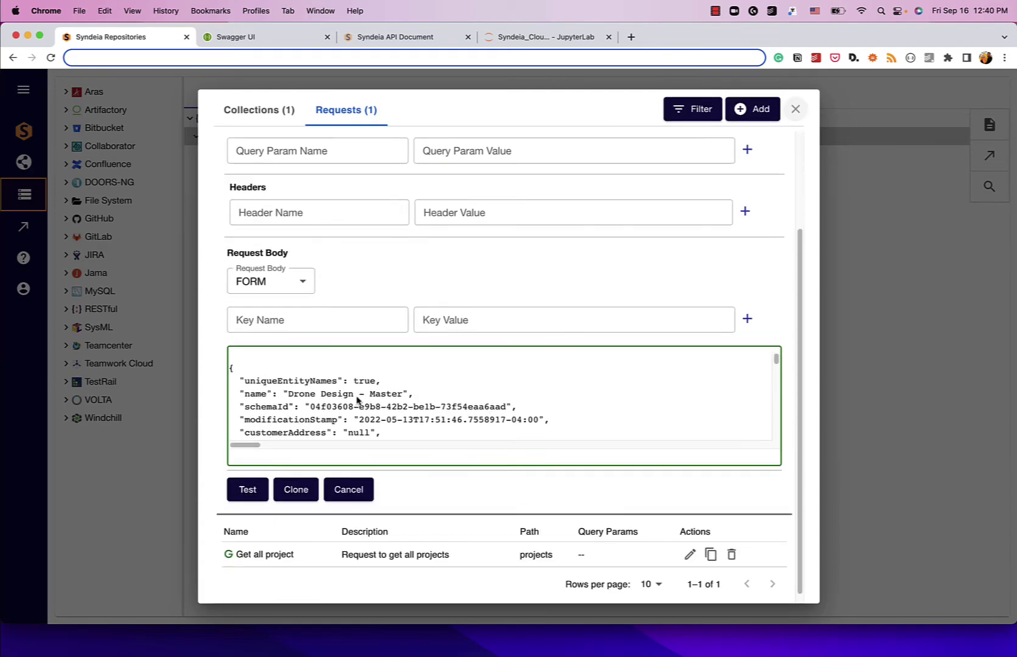
scroll(357, 374, "down", 5)
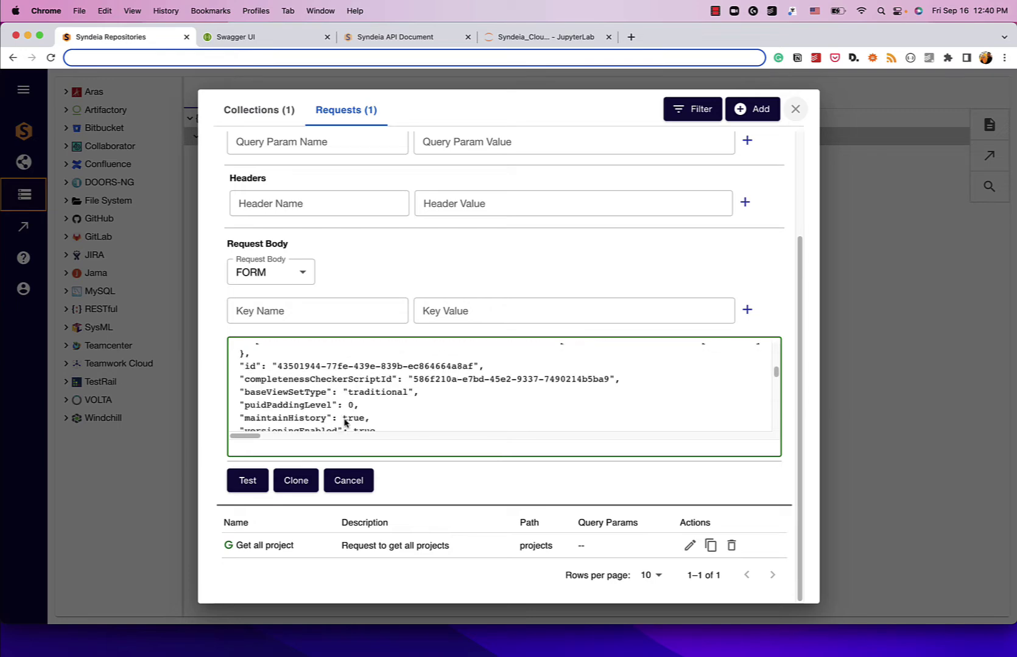
left_click(296, 481)
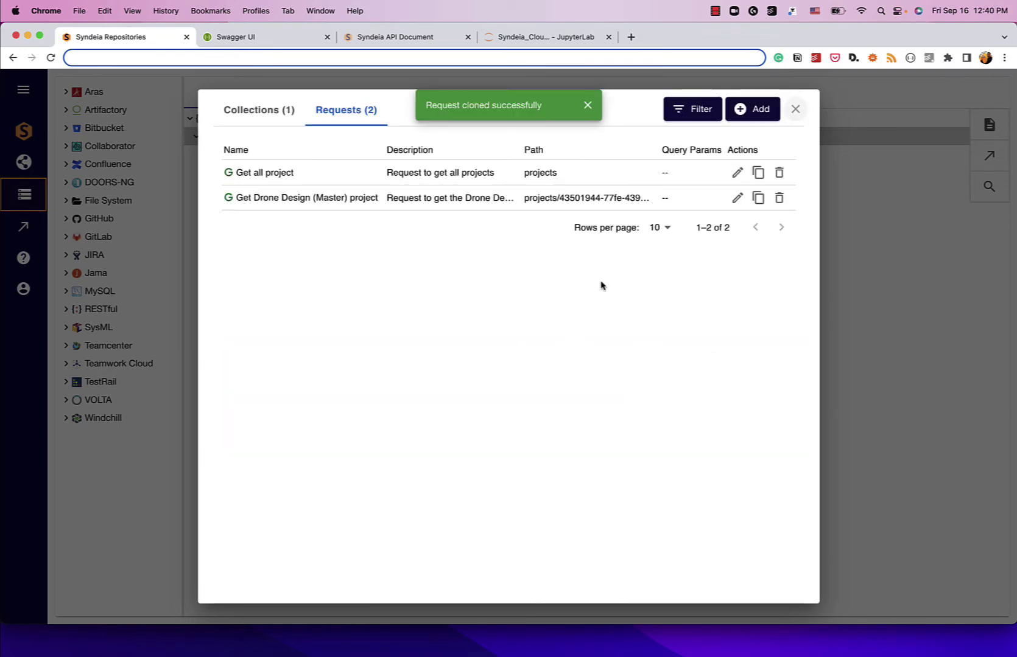
left_click(795, 109)
left_click(202, 155)
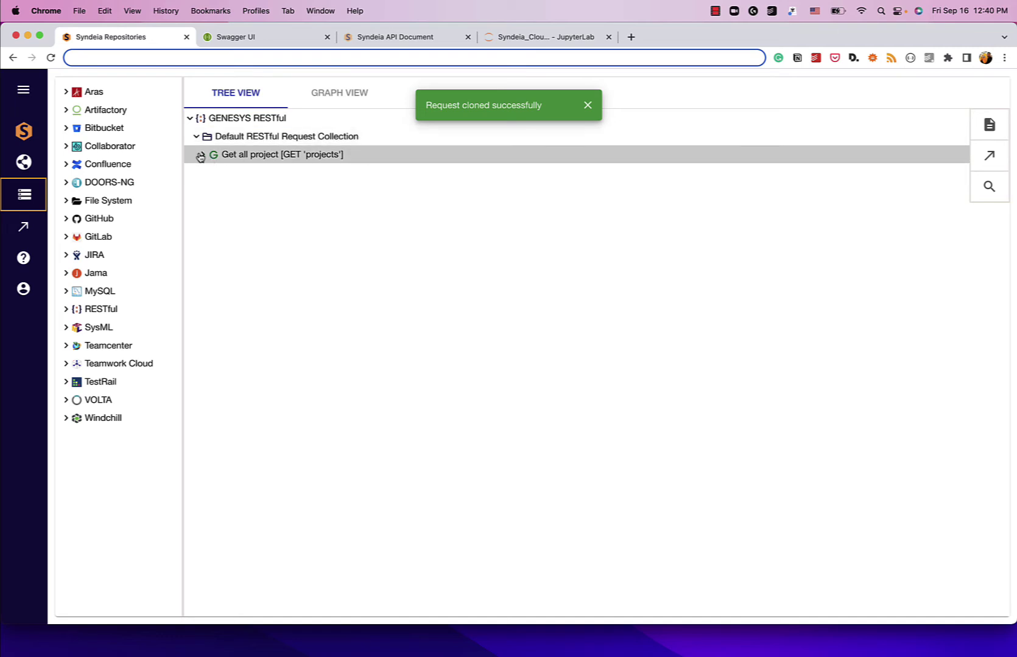
left_click(196, 137)
left_click(196, 138)
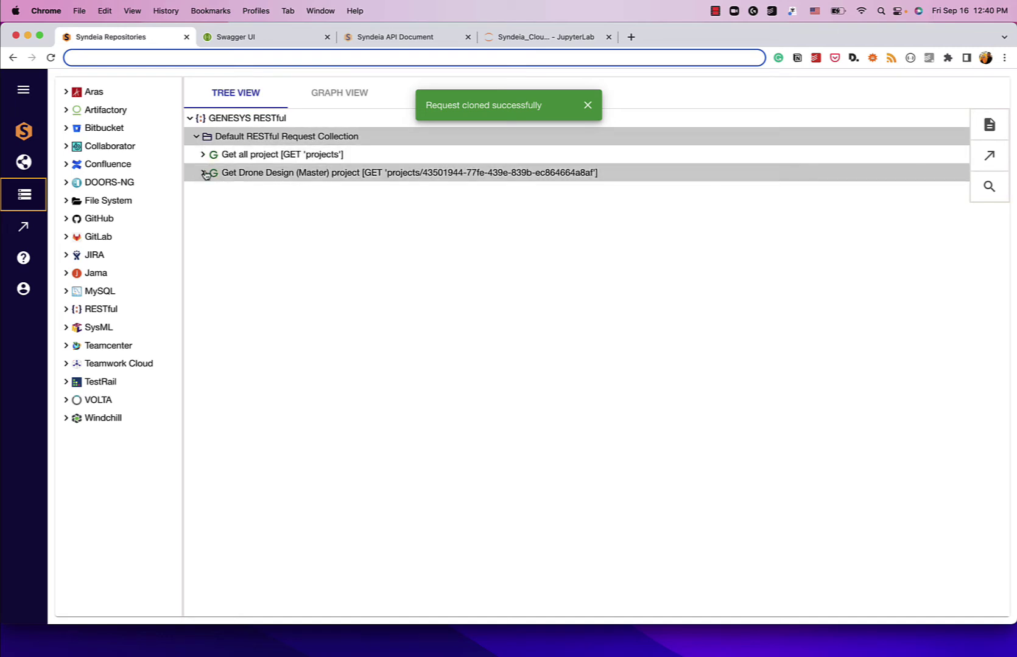
left_click(205, 174)
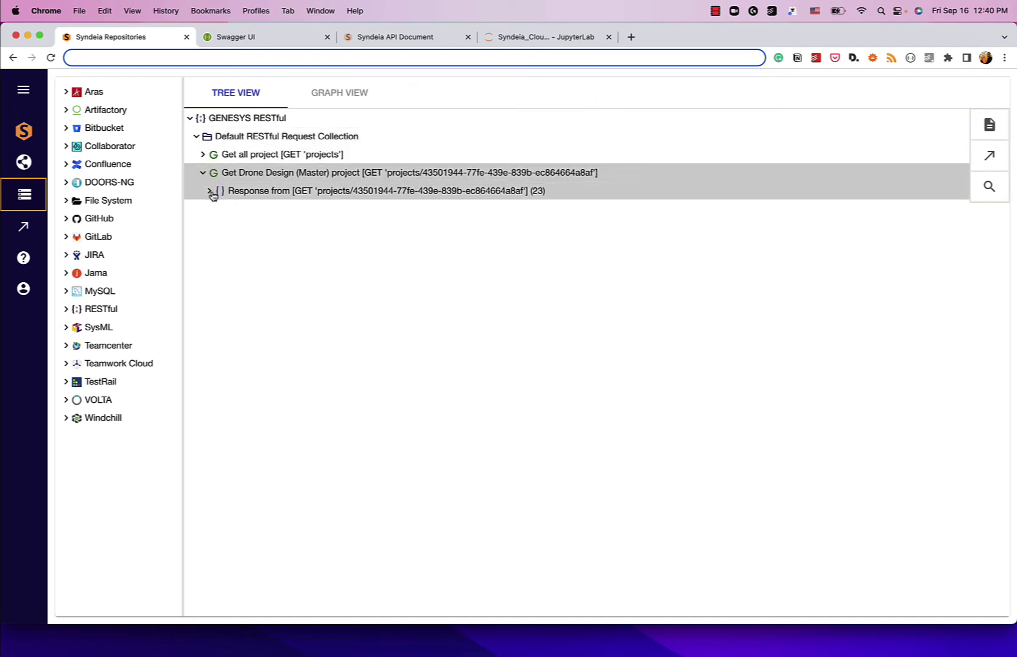
left_click(210, 191)
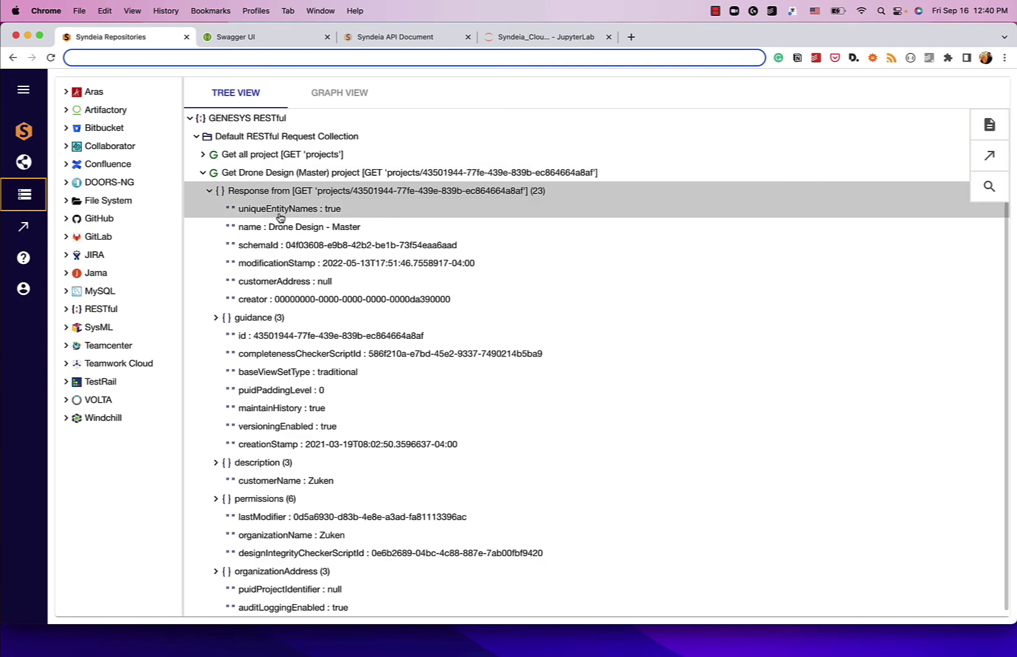
left_click_drag(268, 227, 367, 233)
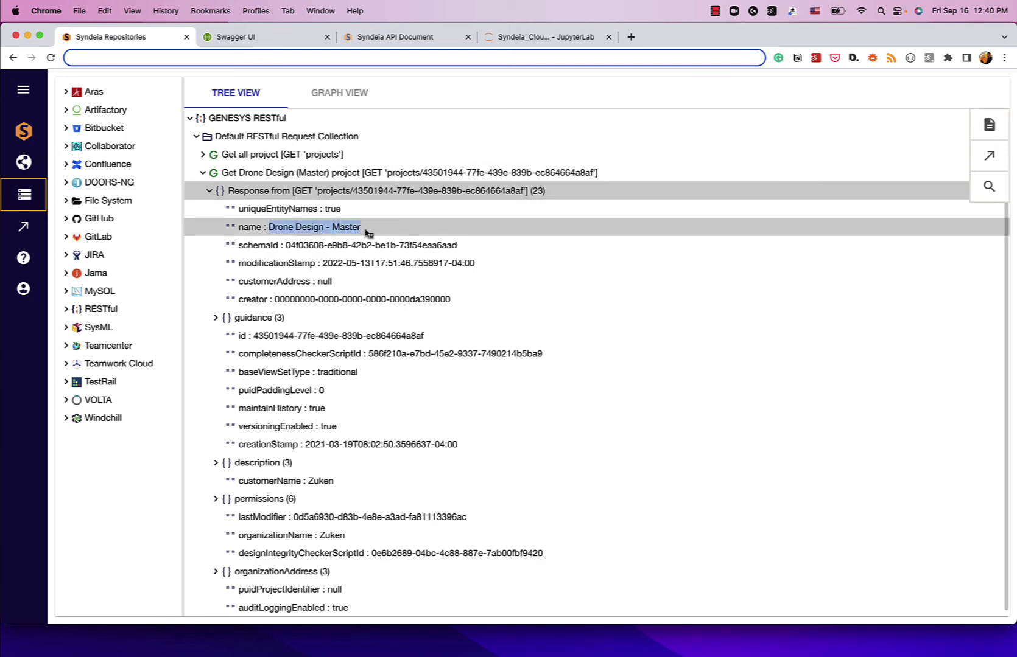
left_click_drag(253, 337, 438, 336)
scroll(323, 455, "down", 1)
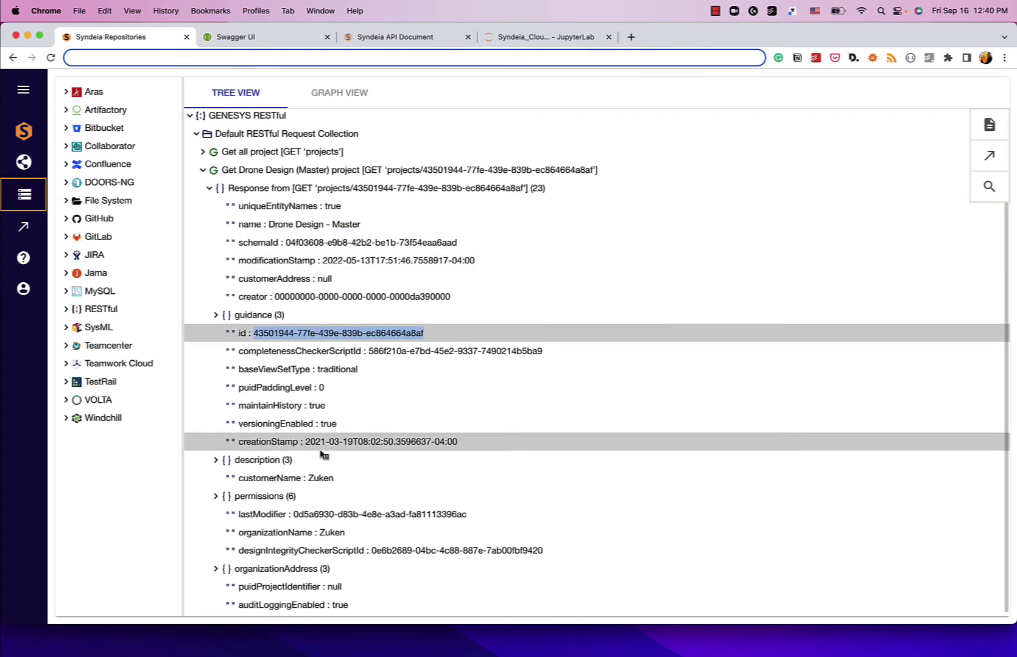
left_click(200, 172)
key("super+Tab")
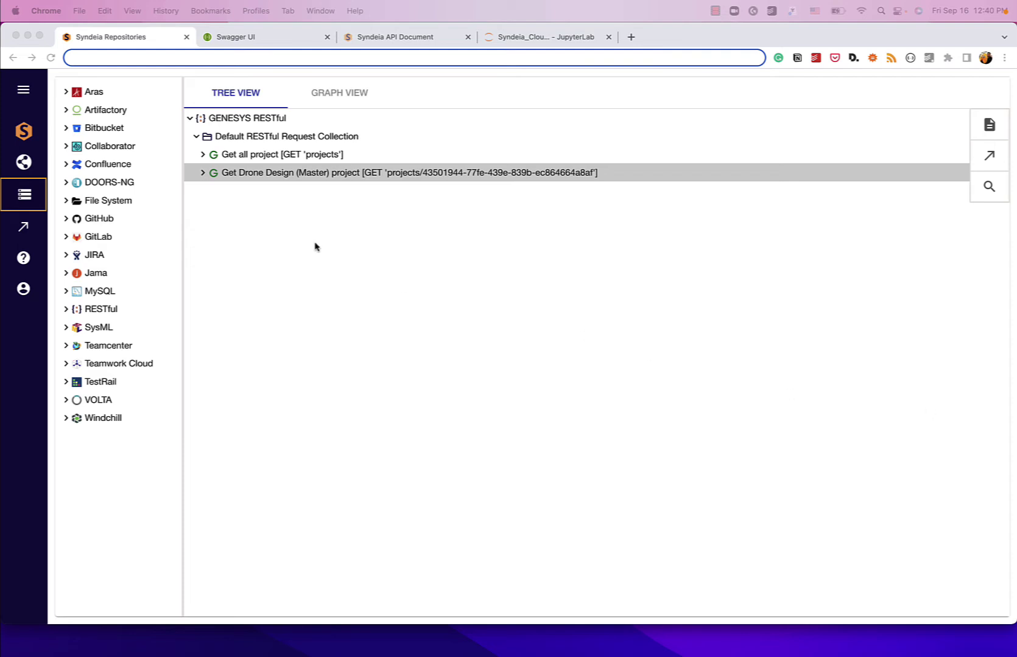
right_click(263, 141)
Step: Clone the Drone Design request and rename it 'Get Components in Drone Design (Master) project'
left_click(288, 153)
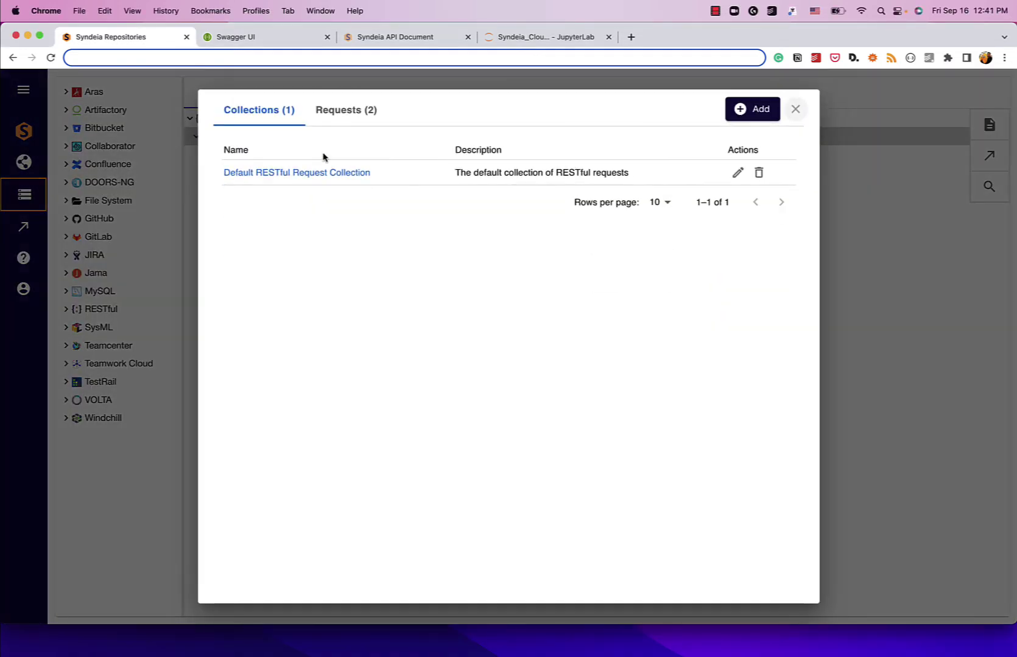
left_click(338, 121)
left_click(756, 203)
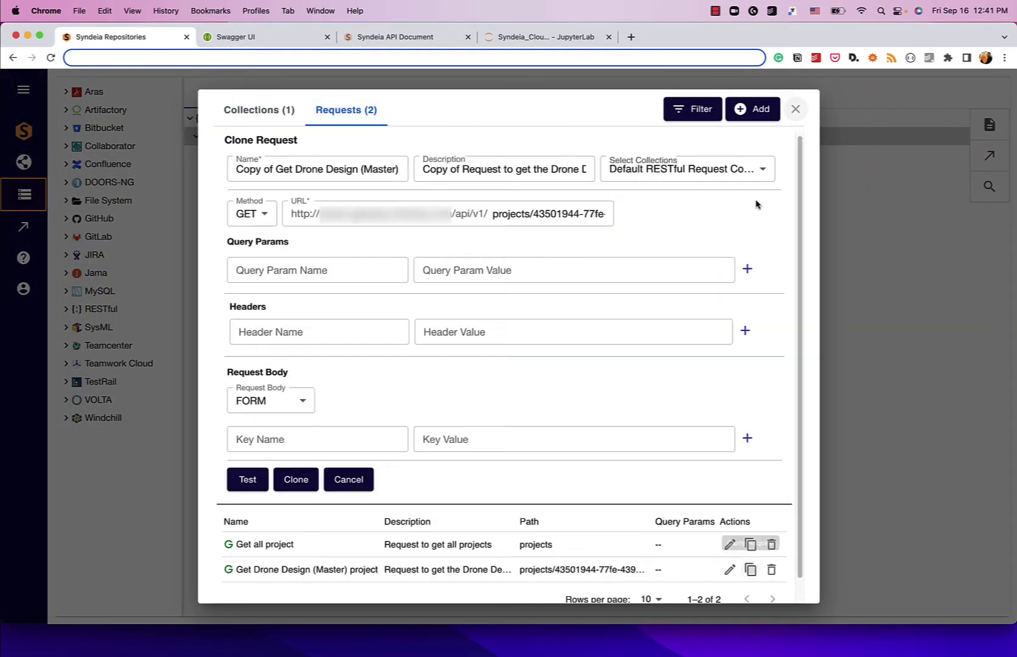
key("super+a")
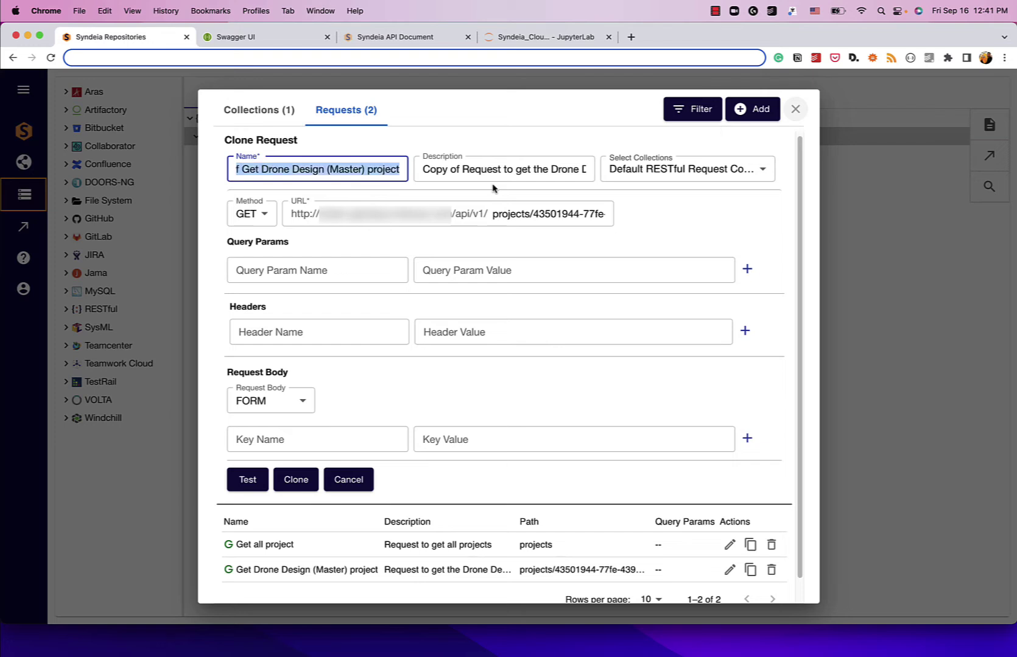
key("Left")
key("shift+alt+Right")
key("shift+alt+Right")
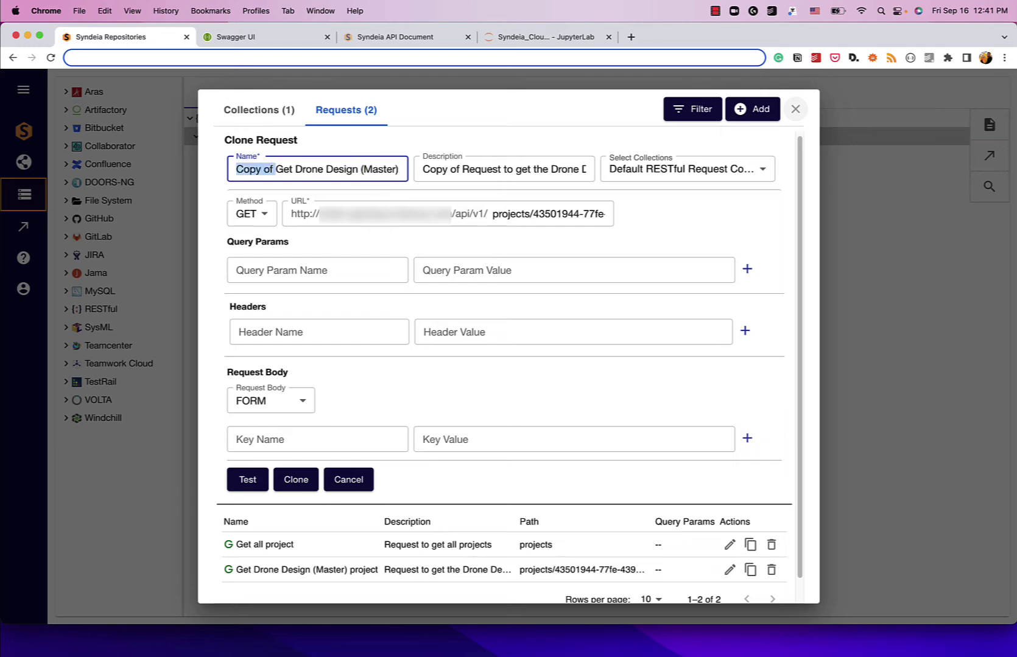
key("BackSpace")
key("alt+Right")
type("co")
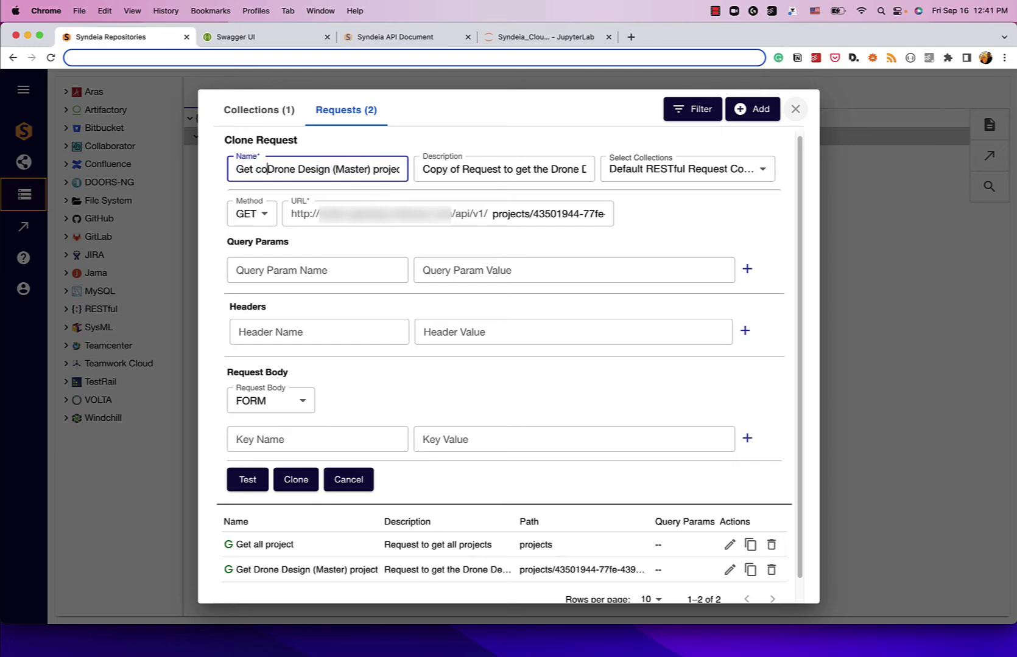
key("BackSpace")
key("BackSpace")
type("Components in")
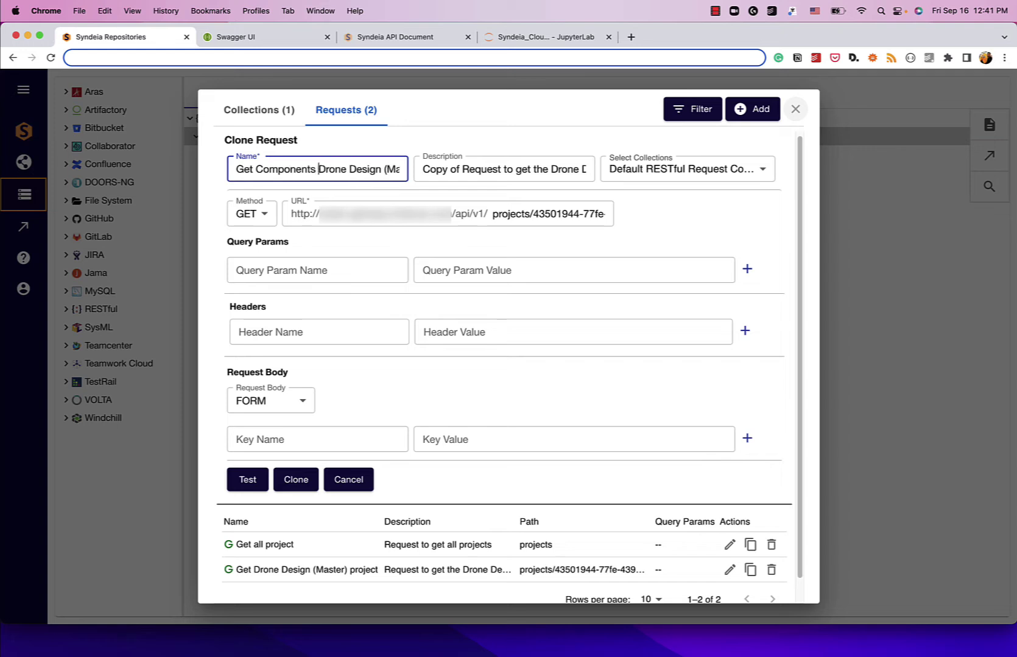
key("super+Right")
Step: Remove 'Copy of' from the description and insert 'Components in' to match the name
key("Tab")
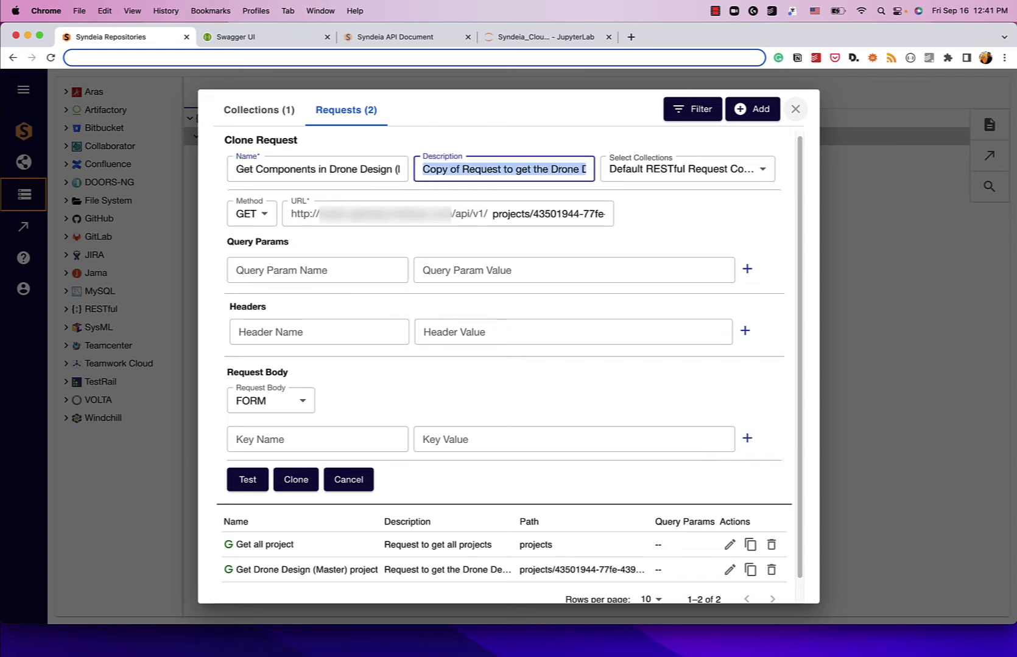
key("super+Right")
key("alt+shift+Left")
key("super+Left")
key("shift+Right")
key("shift+Right")
key("shift+Right")
key("shift+Right")
key("shift+Right")
key("shift+Right")
key("shift+Right")
key("shift+Right")
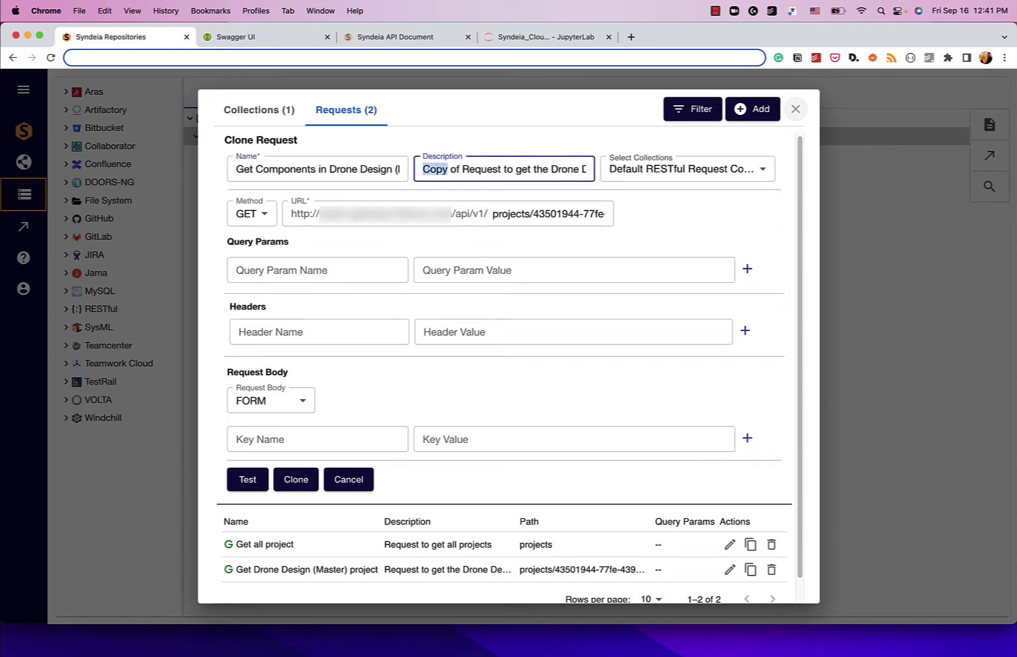
key("BackSpace")
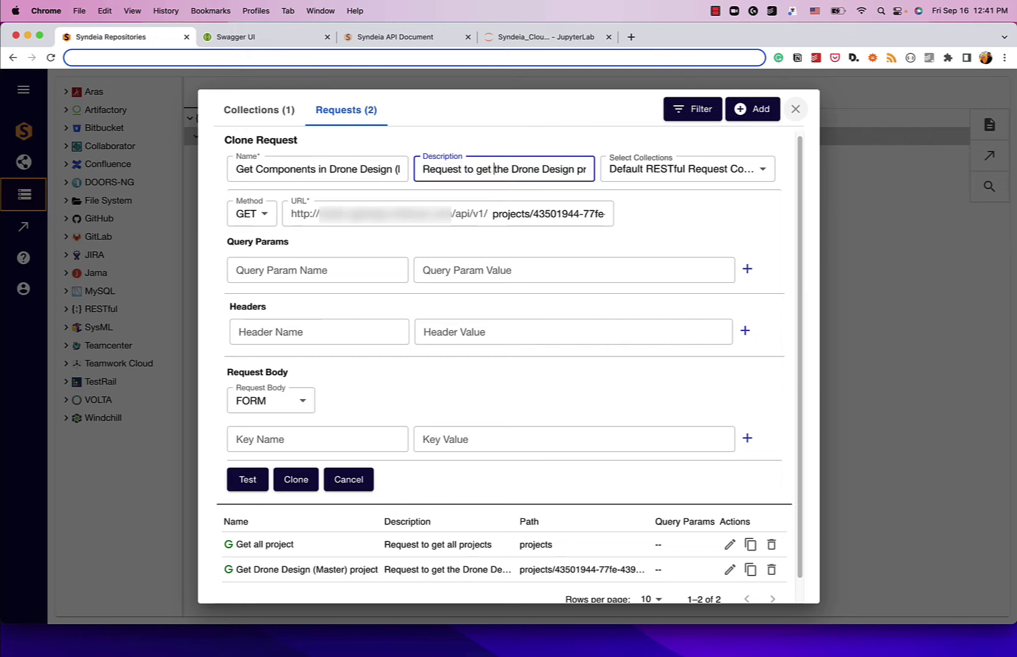
type("Components in")
key("super+Right")
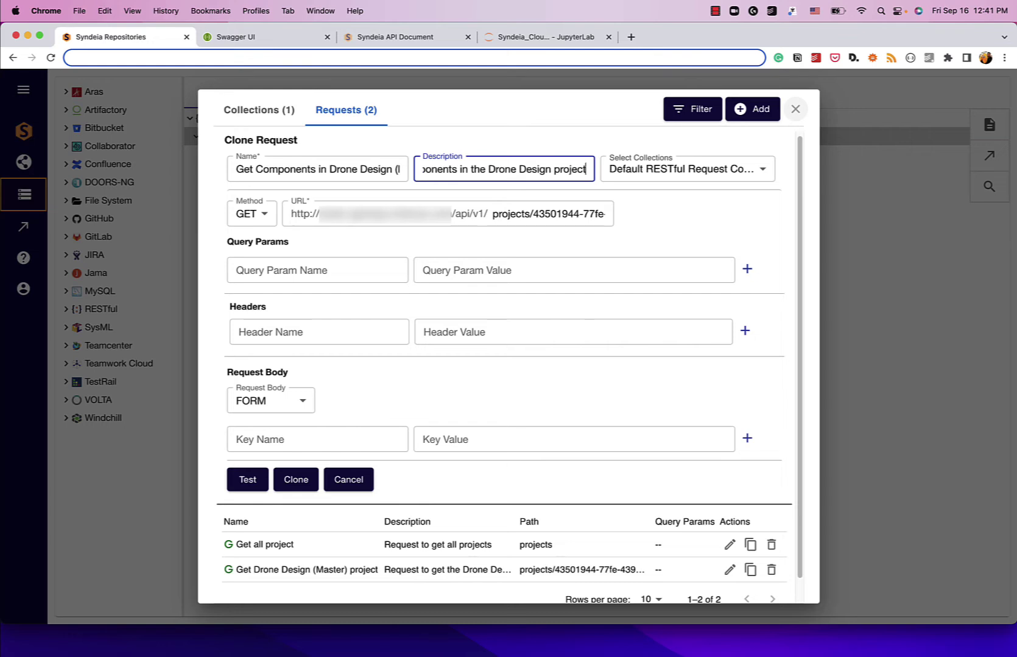
left_click(500, 215)
key("super+Right")
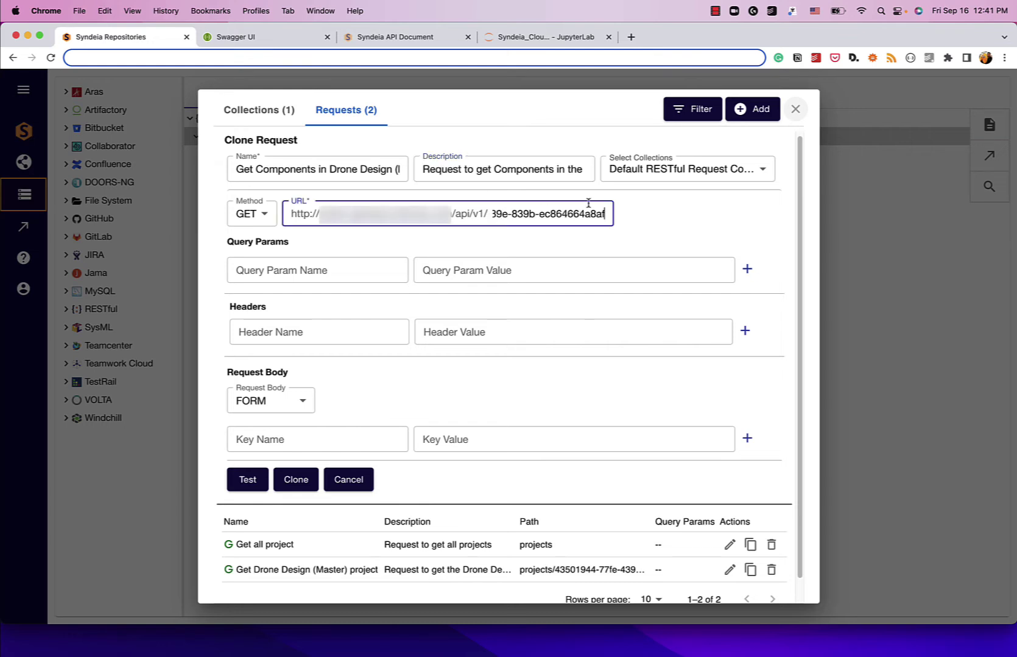
Step: Change the URL to /projects/<id>/entities/byclass/<class id>
key("super+Left")
key("super+a")
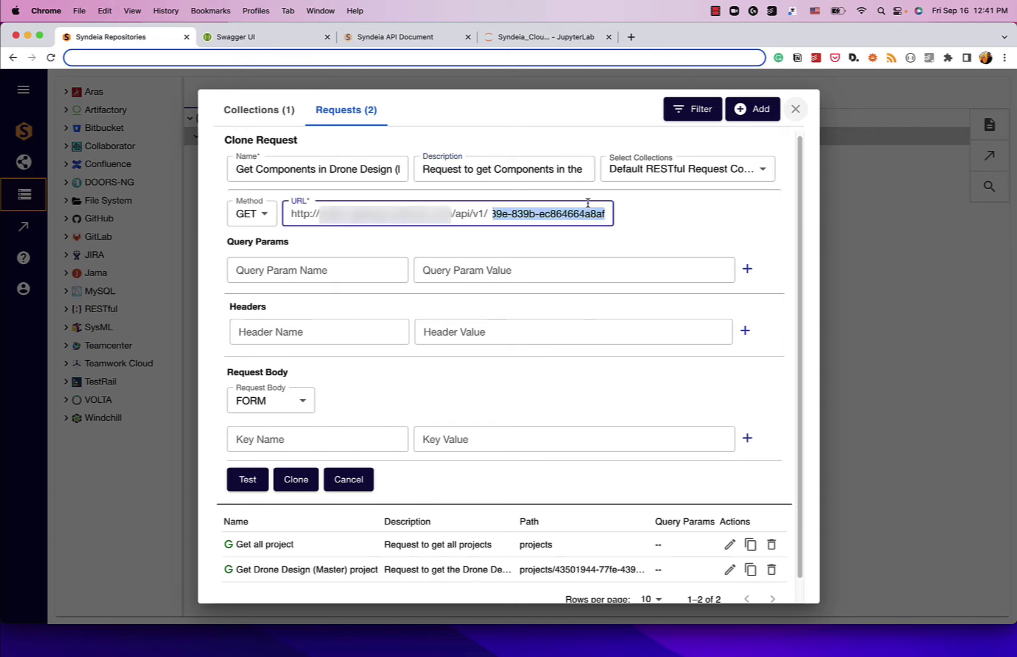
key("Left")
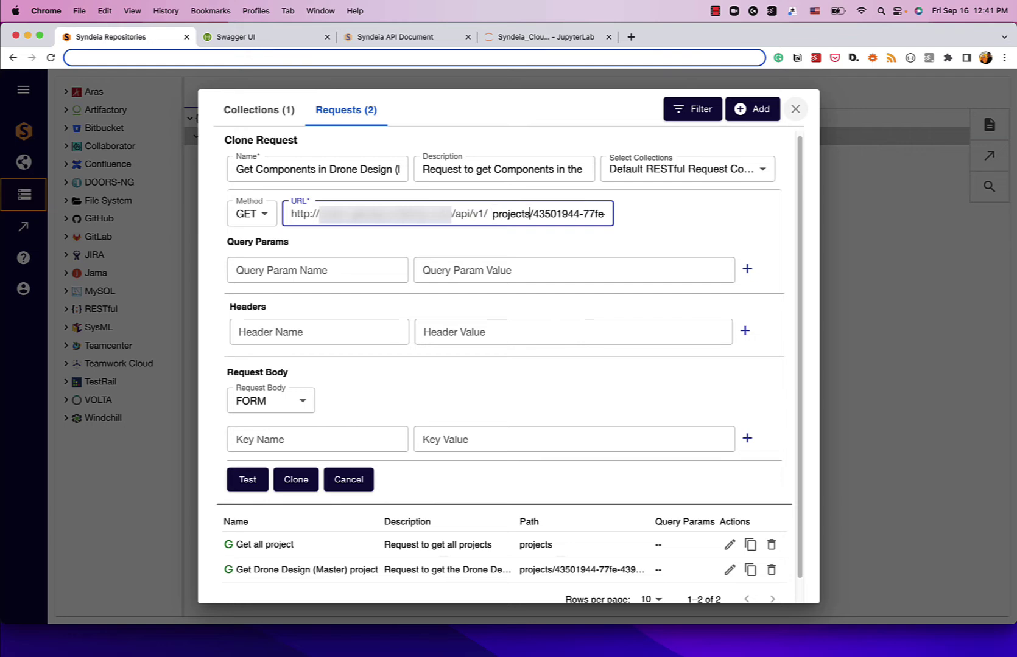
type("/")
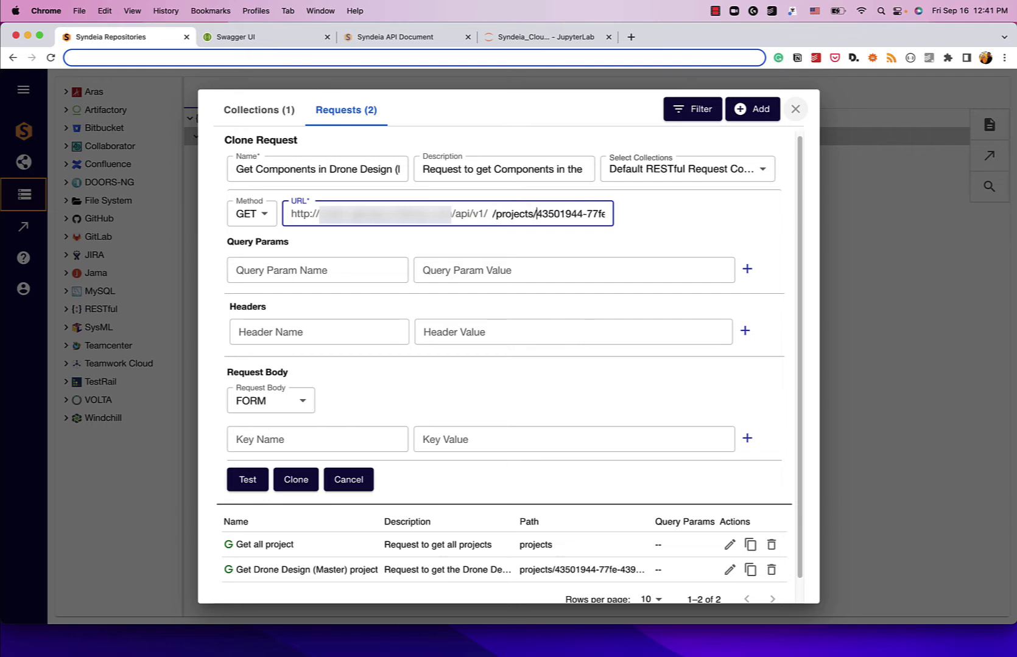
key("alt+Right")
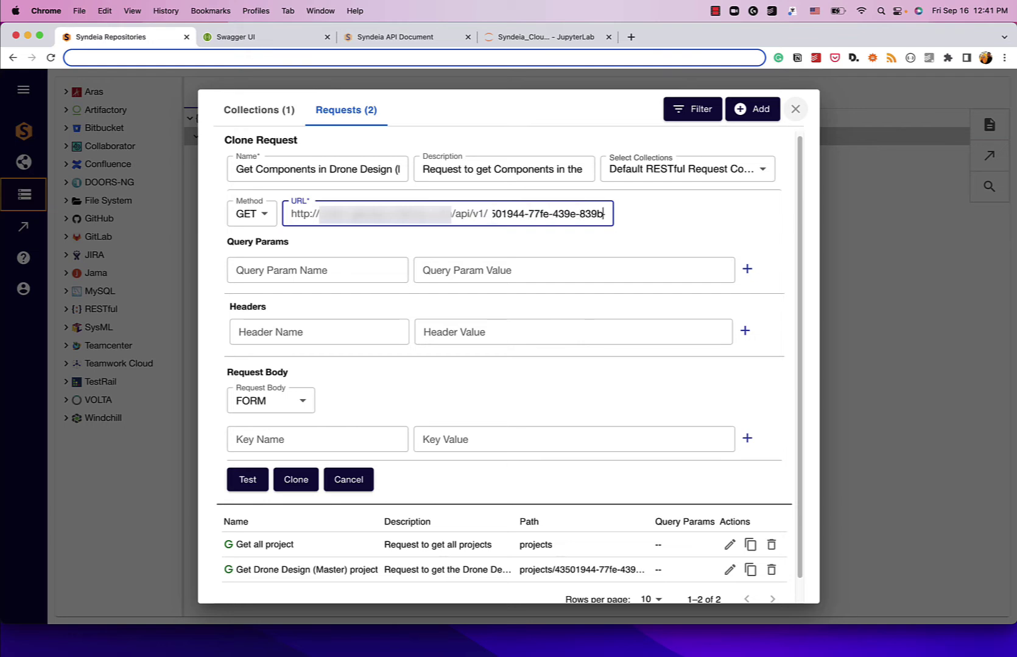
key("alt+Right")
key("alt+Right")
key("alt+Right")
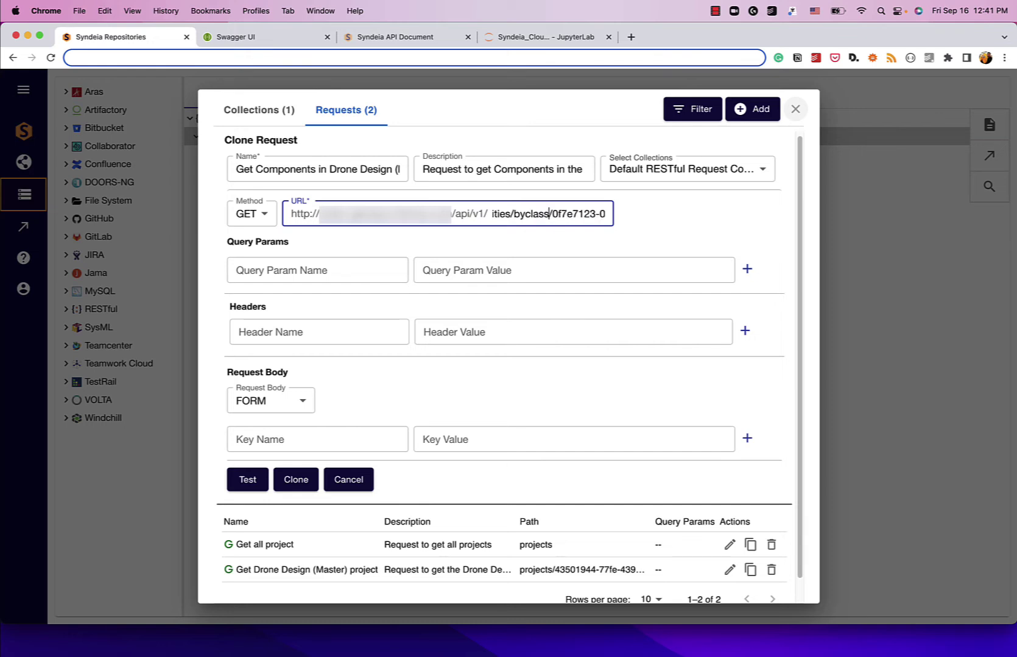
key("shift+super+Right")
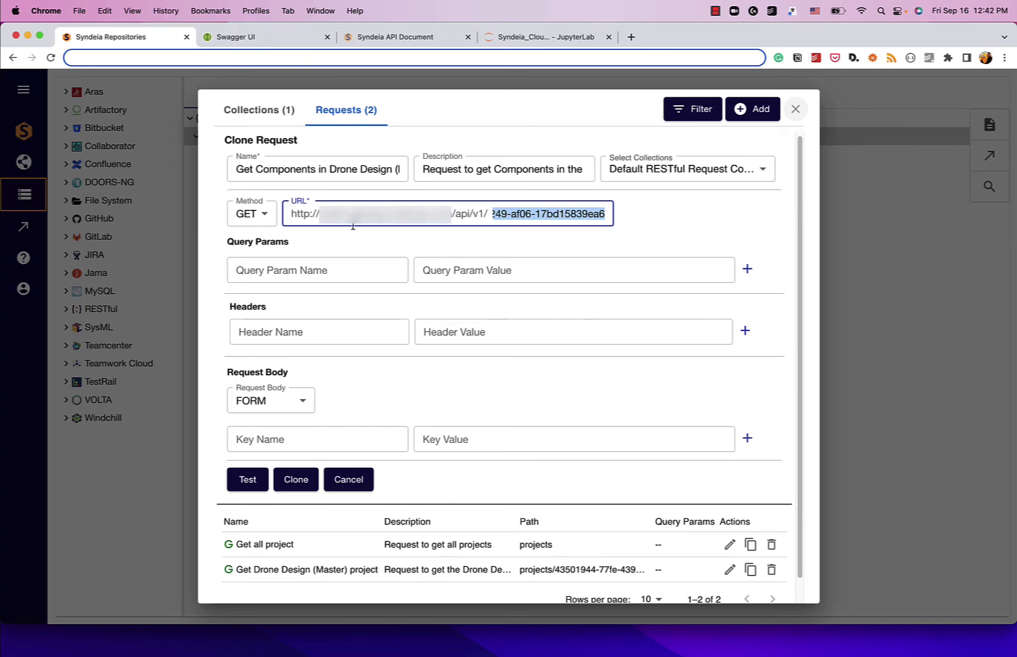
left_click(370, 239)
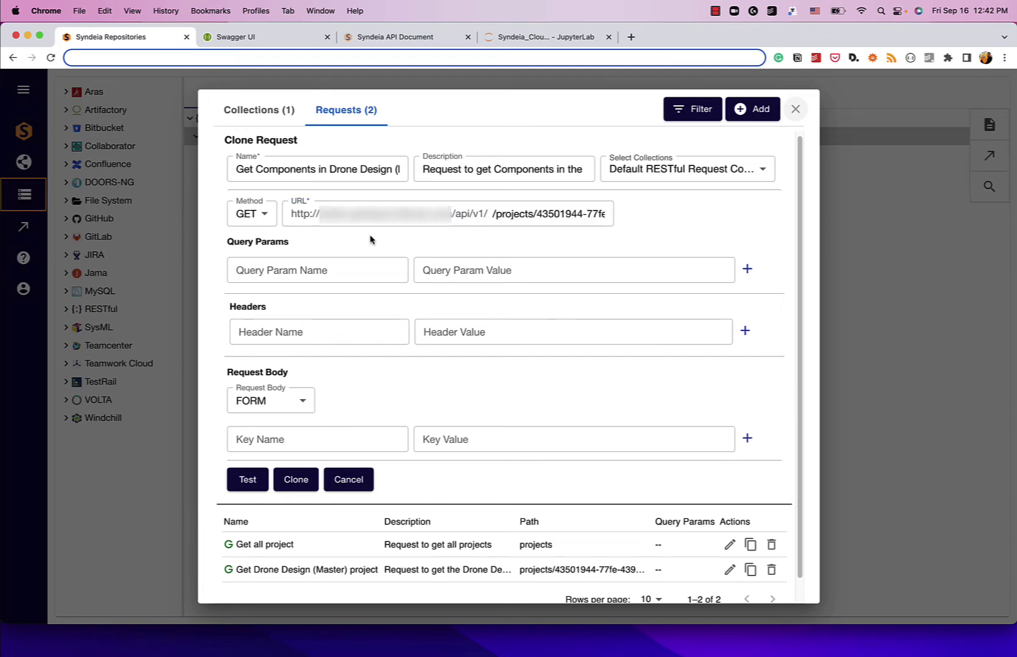
Step: Test the components request, check the JSON response, and save it as the third request
left_click(249, 480)
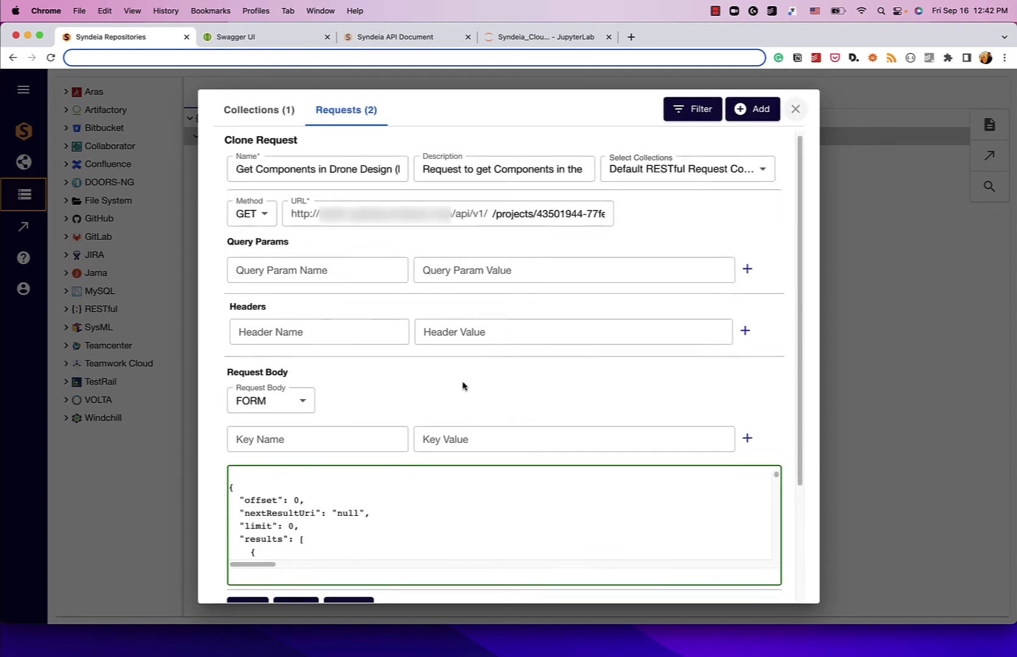
scroll(461, 390, "down", 3)
scroll(412, 413, "down", 2)
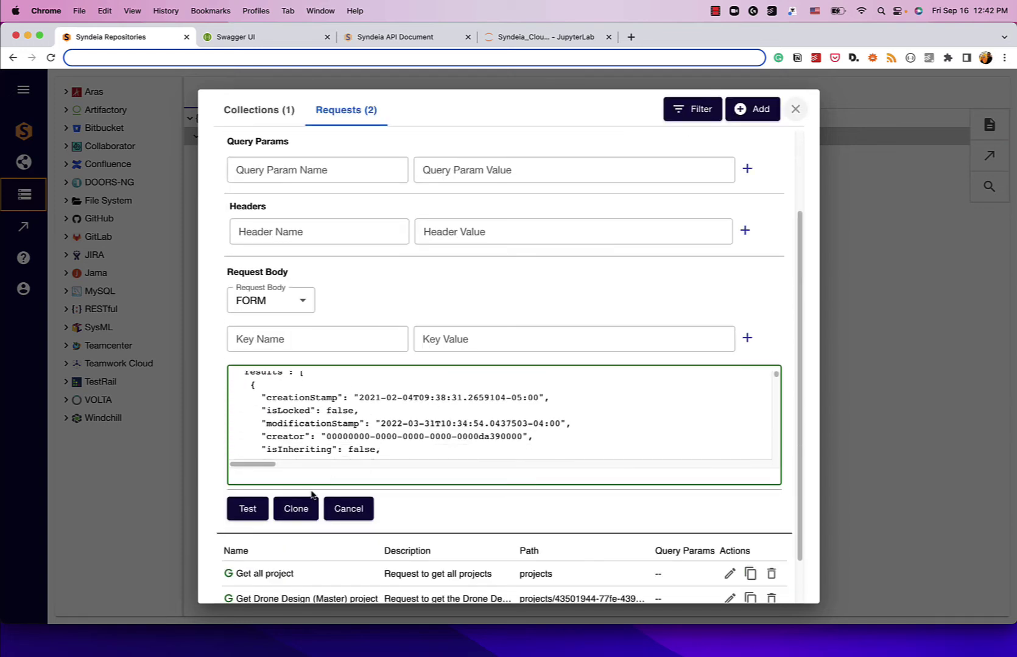
left_click(296, 514)
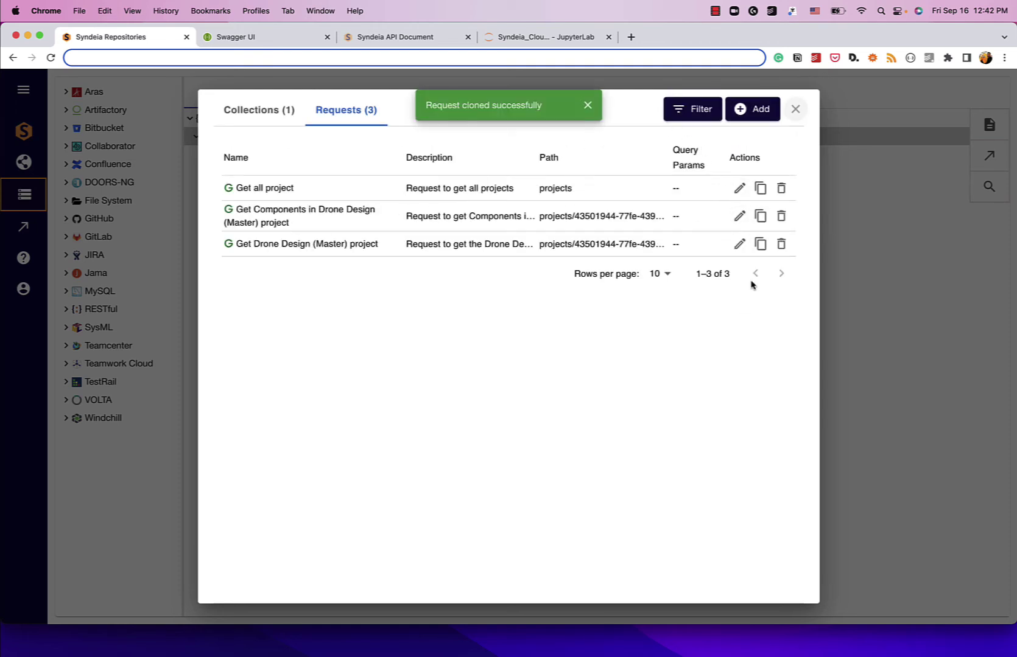
Step: Clone the Get Components request and rename it to use Requirements instead of Components
left_click(760, 216)
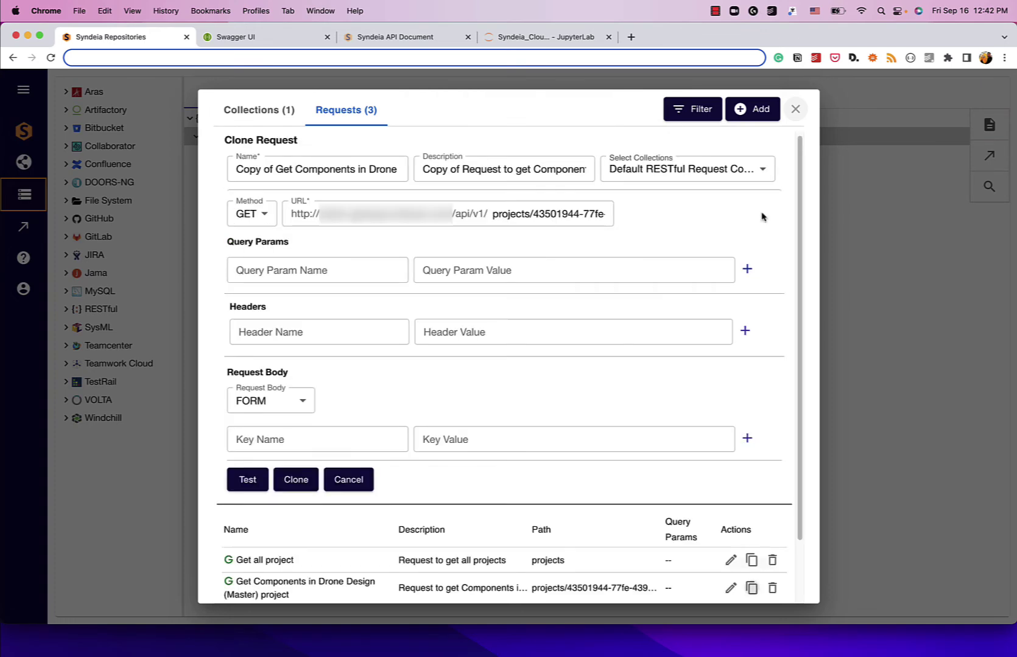
left_click(294, 167)
key("super+shift+Left")
key("BackSpace")
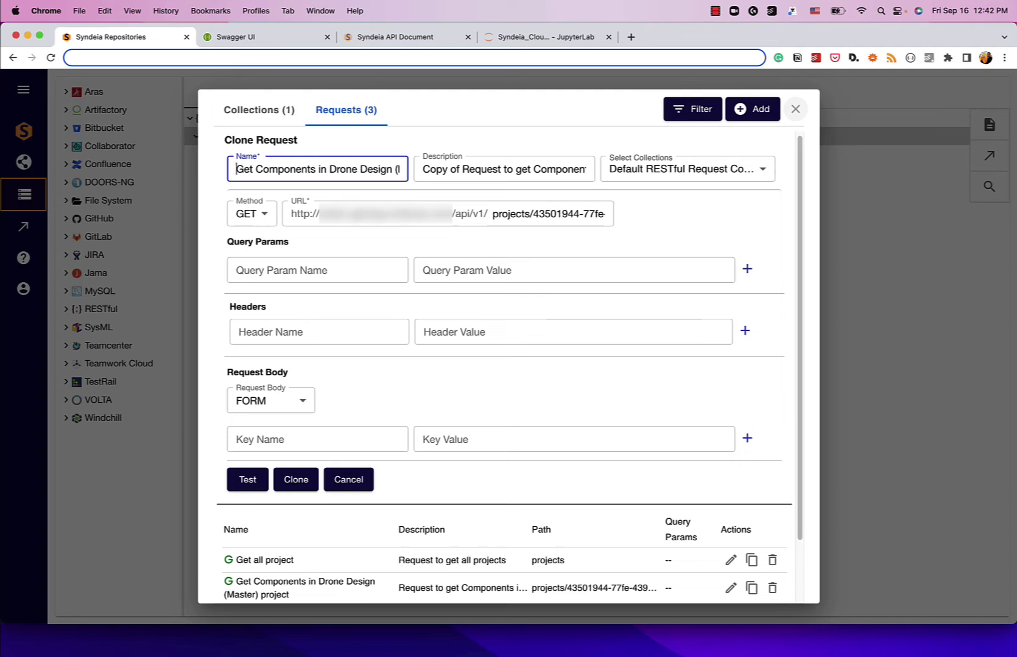
key("alt+shift+Left")
type("Requi")
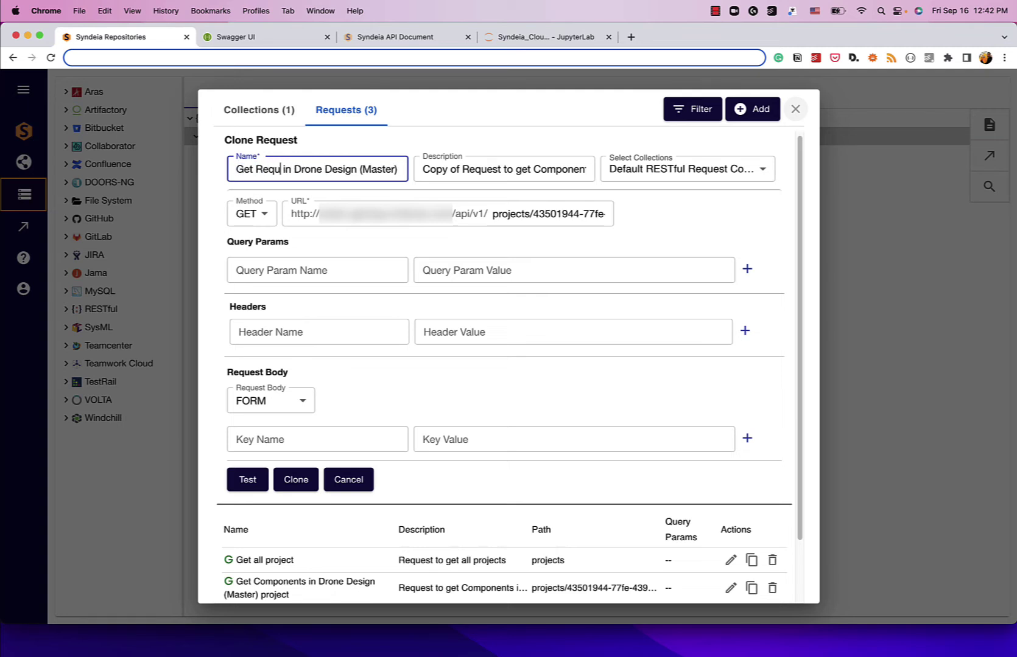
type("rements")
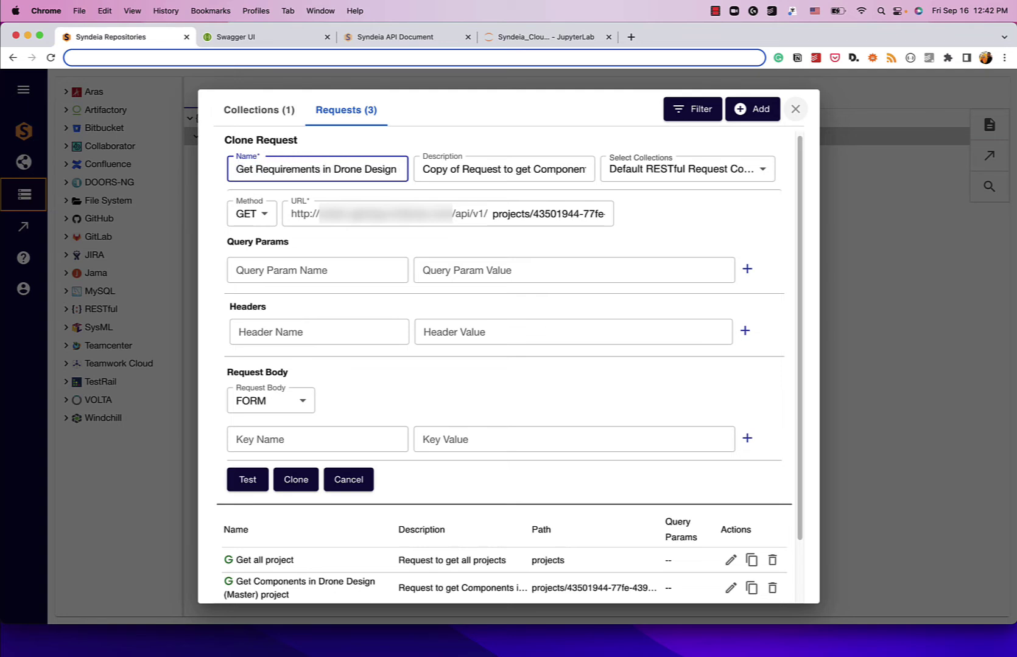
Step: Remove 'Copy of' from the description and replace Components with Requirements
key("Tab")
key("Left")
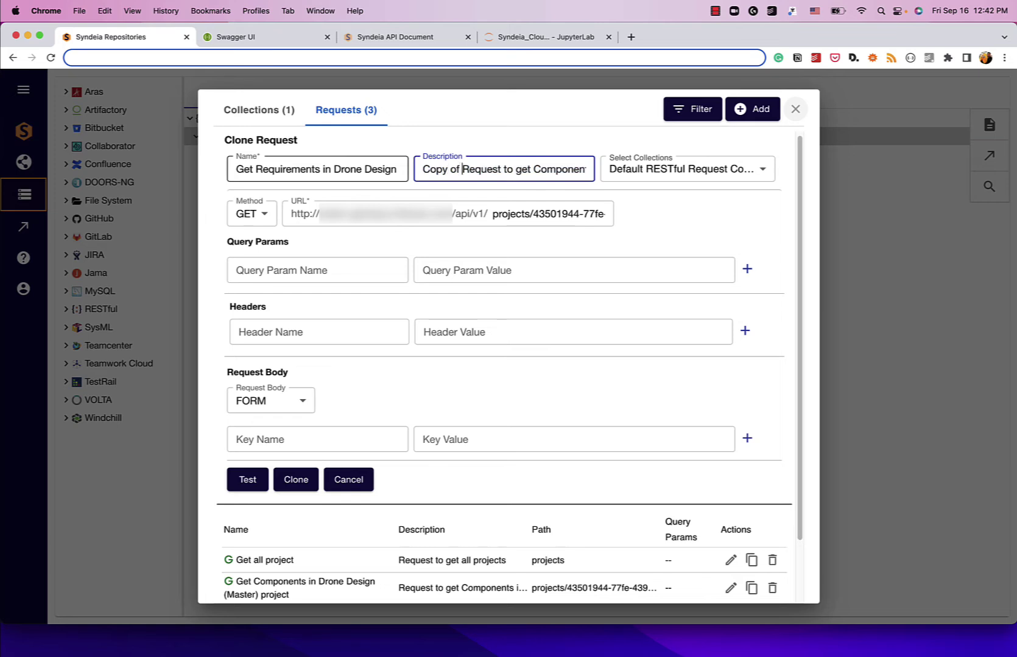
key("alt+shift+Left")
key("alt+shift+Left")
key("BackSpace")
key("alt+shift+Left")
type("Requi")
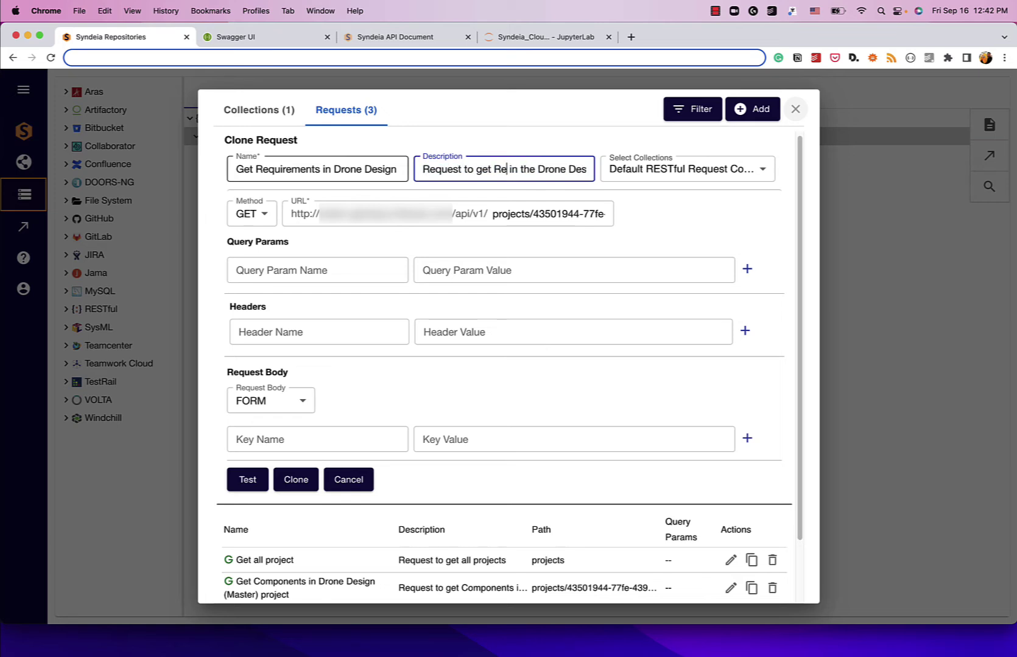
type("rements")
key("super+Right")
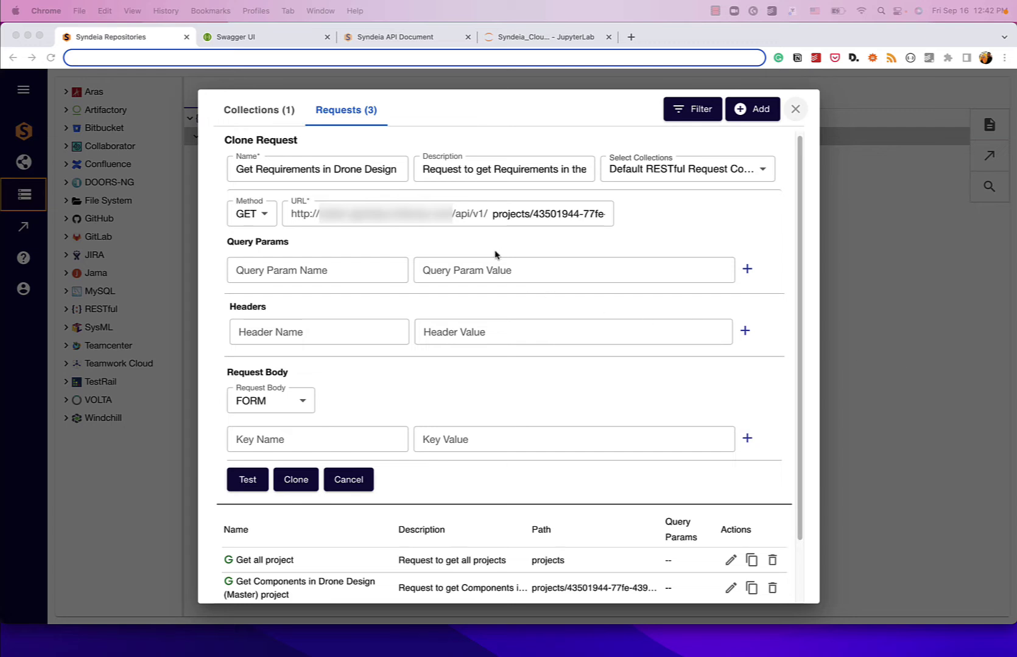
Step: Replace the URL's class ID with the requirements class ID and test the request
left_click(519, 229)
left_click(498, 220)
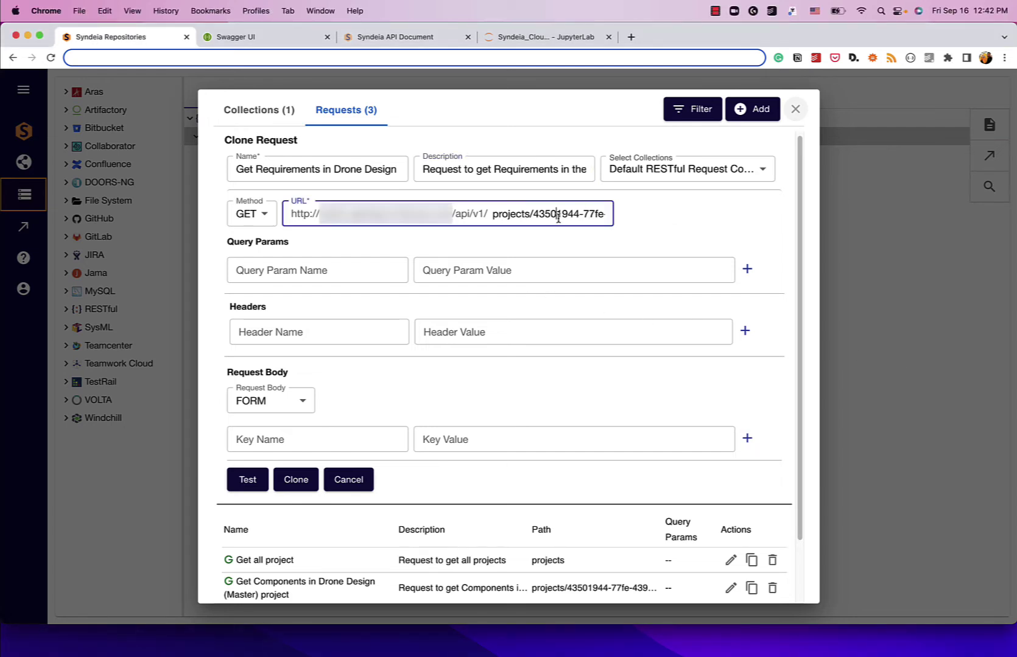
key("Right")
key("Right")
key("Right")
key("Right")
key("Right")
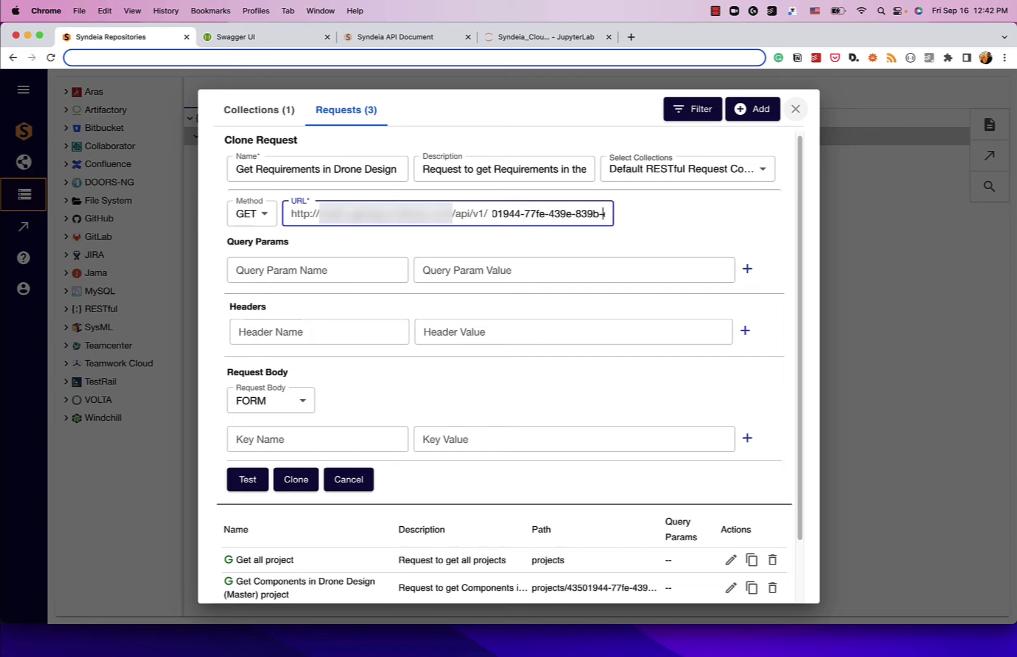
key("Right")
key("Right")
key("Right")
key("Right")
key("Right")
key("Right")
key("Right")
key("Right")
key("Right")
key("Right")
key("Right")
key("Right")
key("Right")
key("Right")
key("Right")
key("Right")
key("Right")
key("Right")
key("Right")
key("Right")
key("Right")
key("Right")
key("Right")
key("Right")
key("Right")
key("Right")
key("Right")
key("Right")
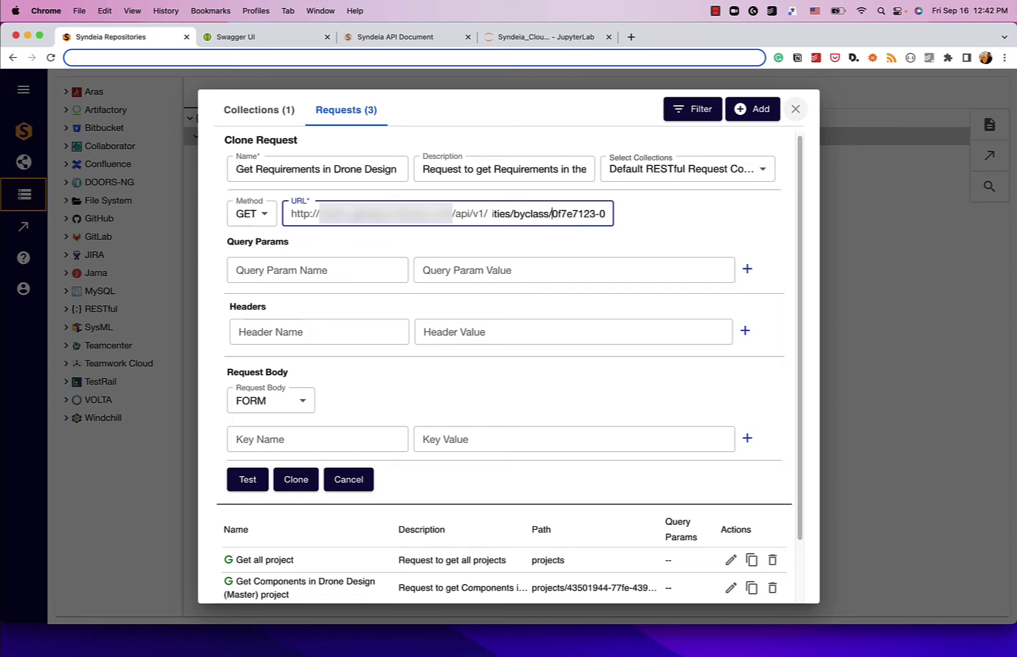
key("shift+End")
key("BackSpace")
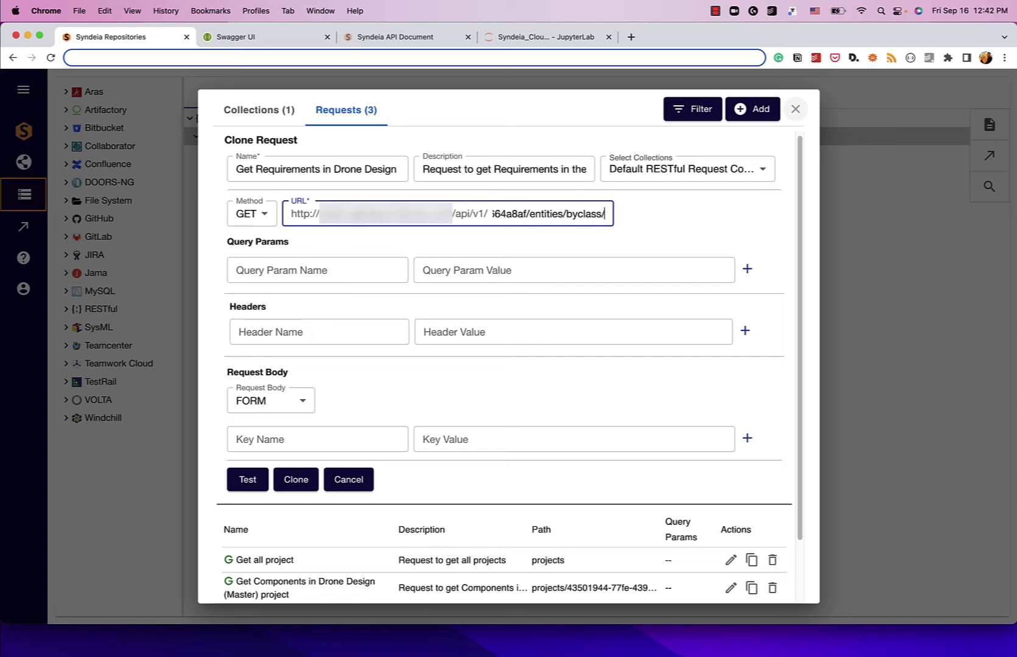
key("super+v")
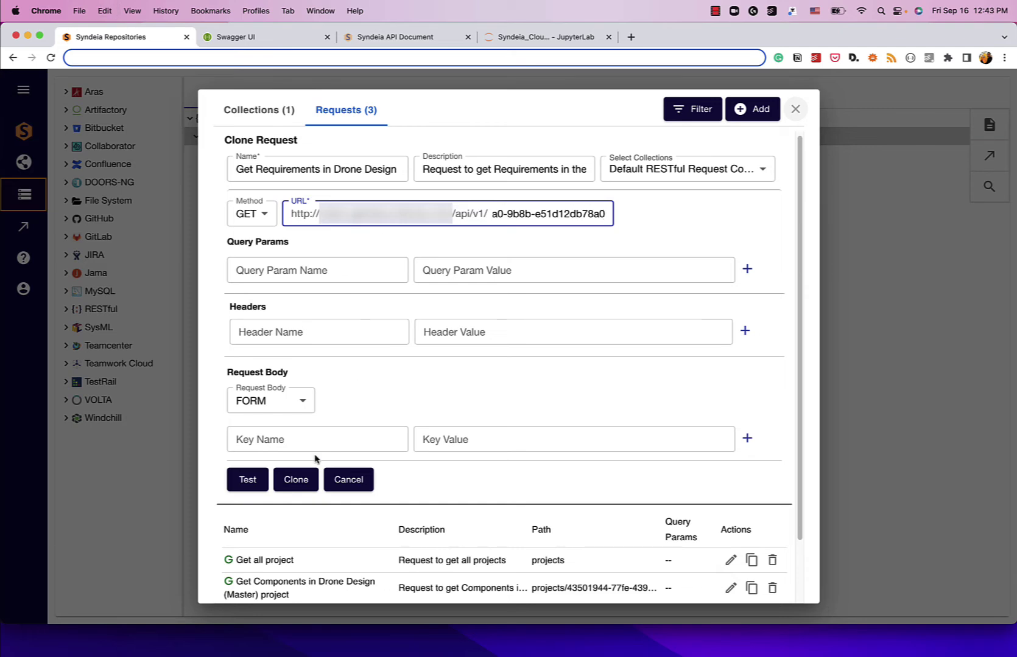
left_click(264, 479)
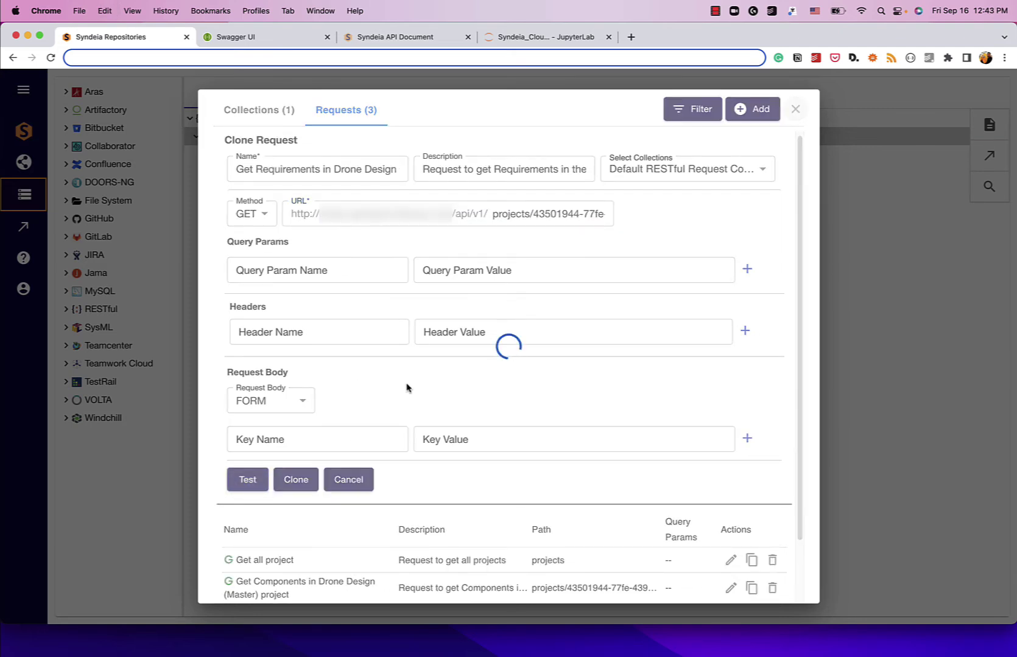
scroll(406, 387, "down", 3)
Step: Save the Get Requirements clone and close the requests dialog and success notice
left_click(304, 410)
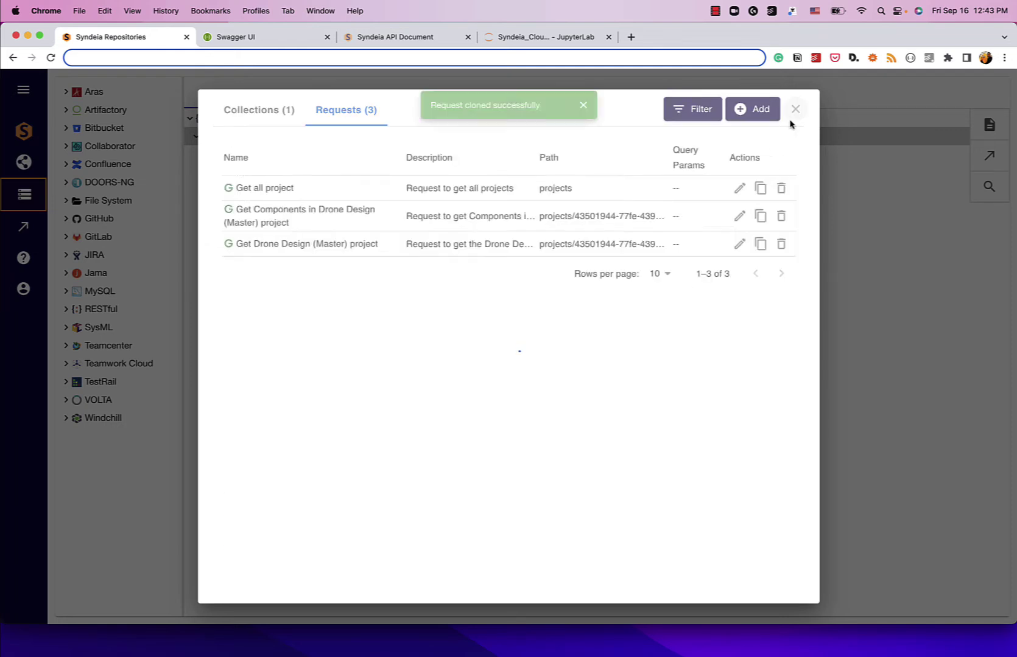
left_click(796, 109)
left_click(588, 105)
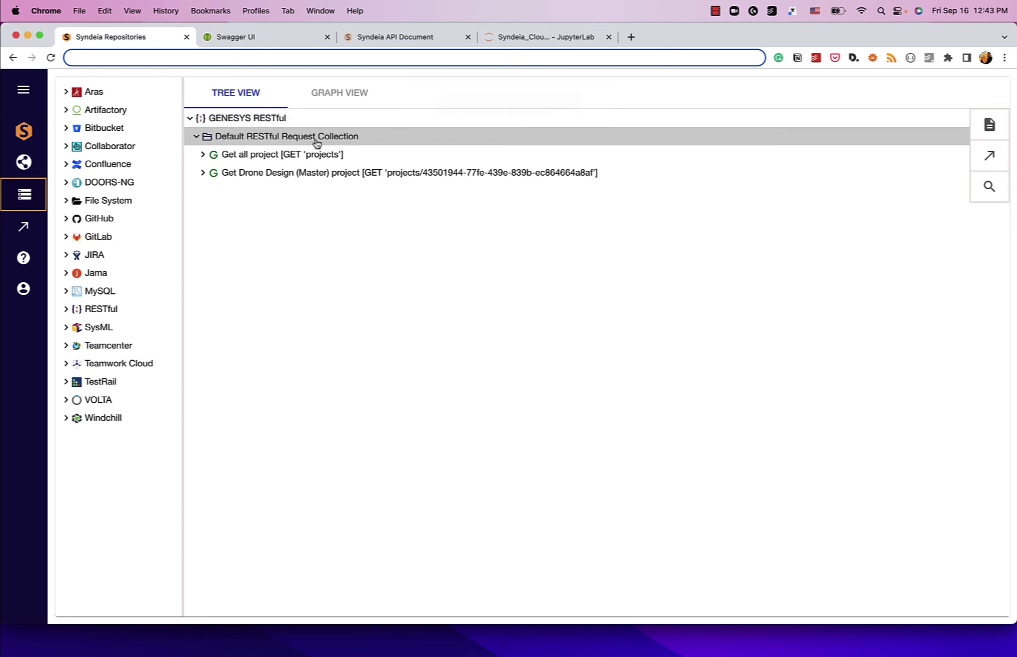
Step: Refresh the Default RESTful Request Collection and expand Get Components > Response > results (40)
left_click(196, 137)
left_click(196, 137)
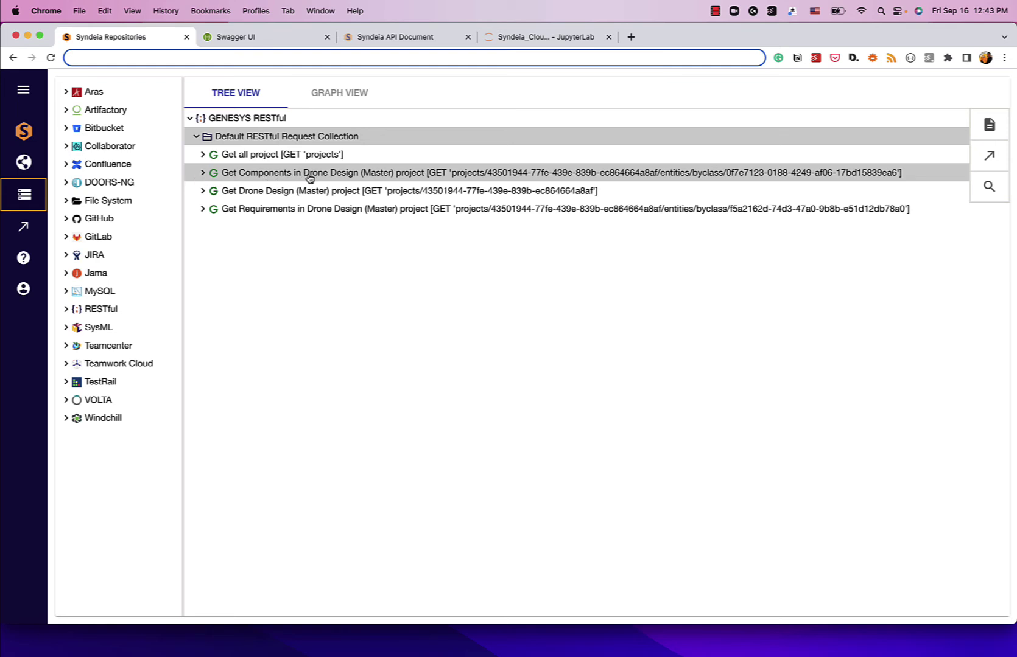
left_click(203, 173)
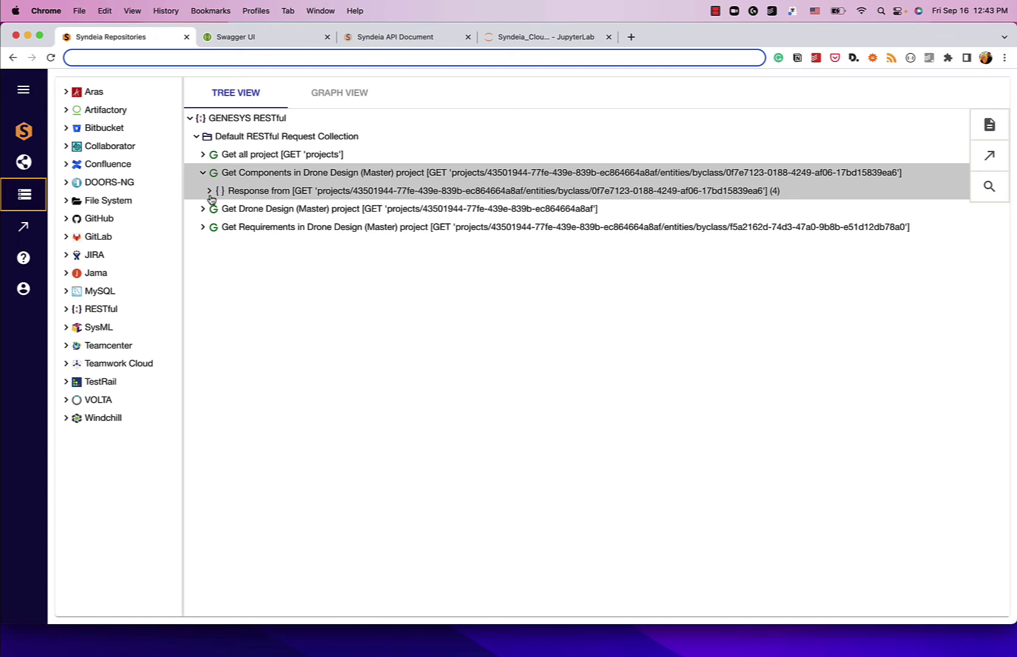
left_click(209, 193)
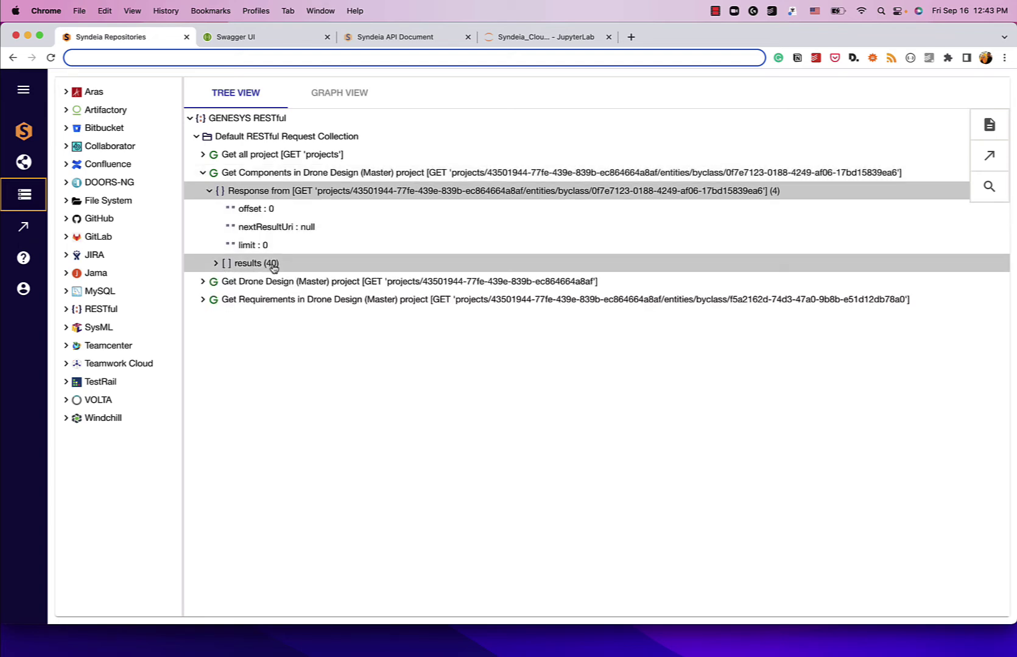
left_click(214, 265)
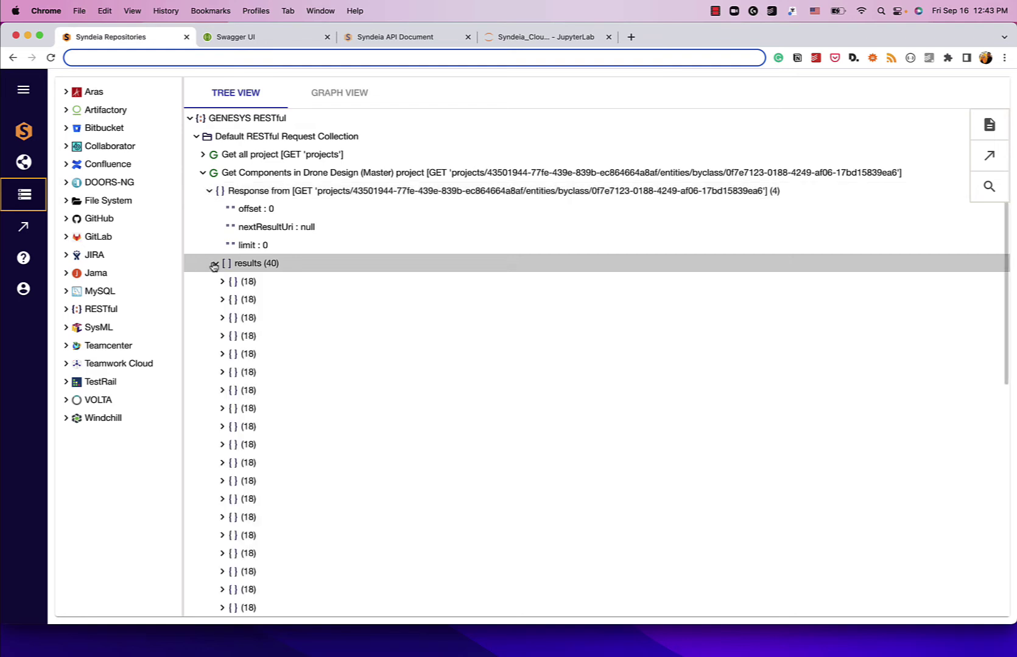
Step: Expand the first component's 20 attributes and inspect the first attribute's definitionId
scroll(268, 286, "down", 3)
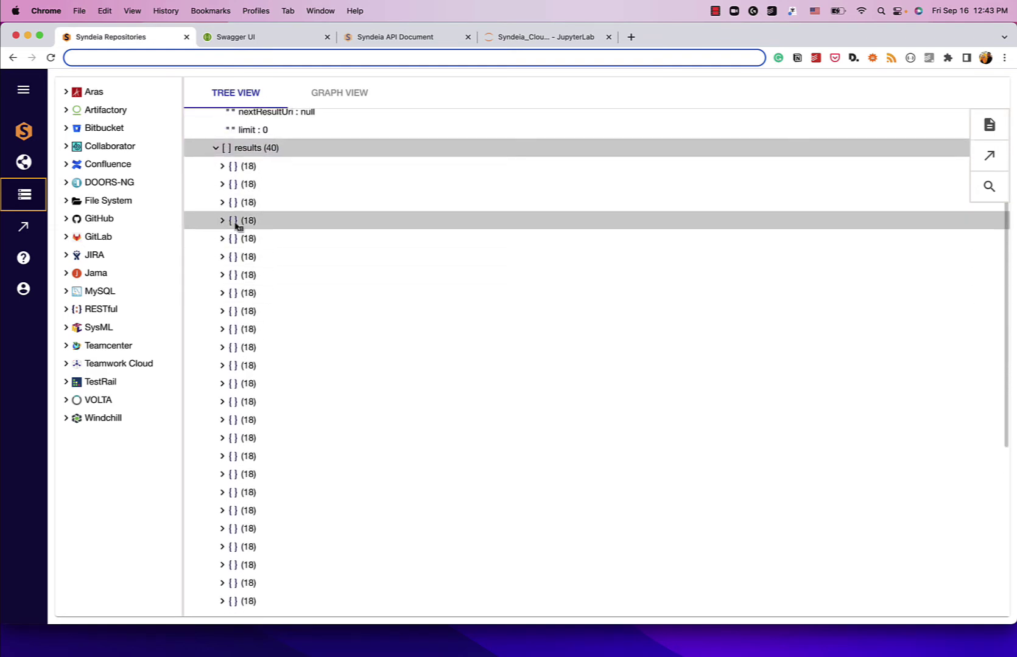
left_click(223, 168)
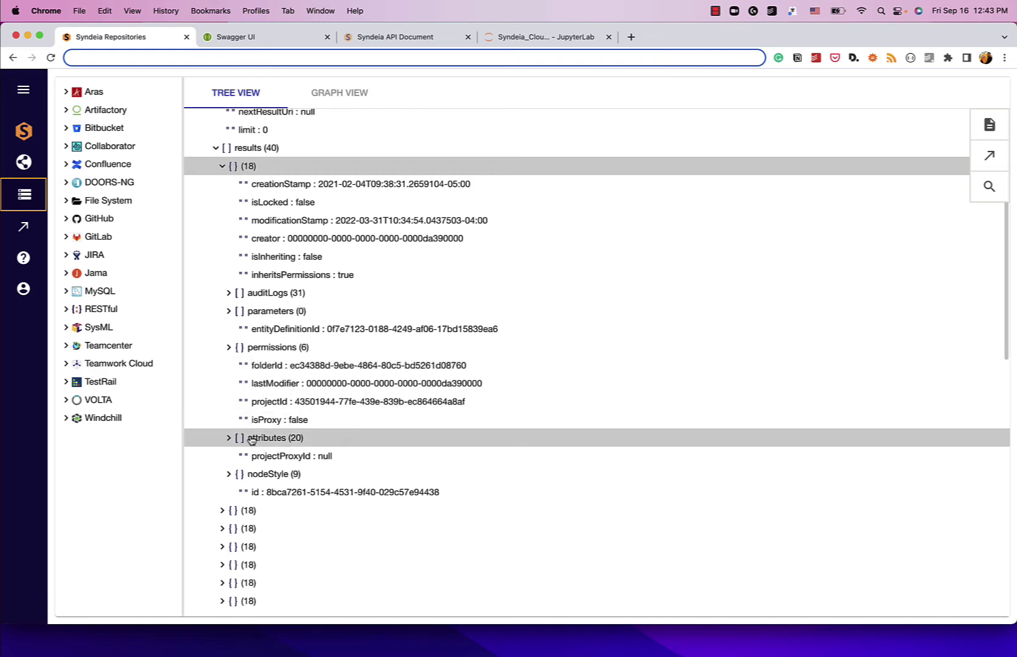
left_click(228, 439)
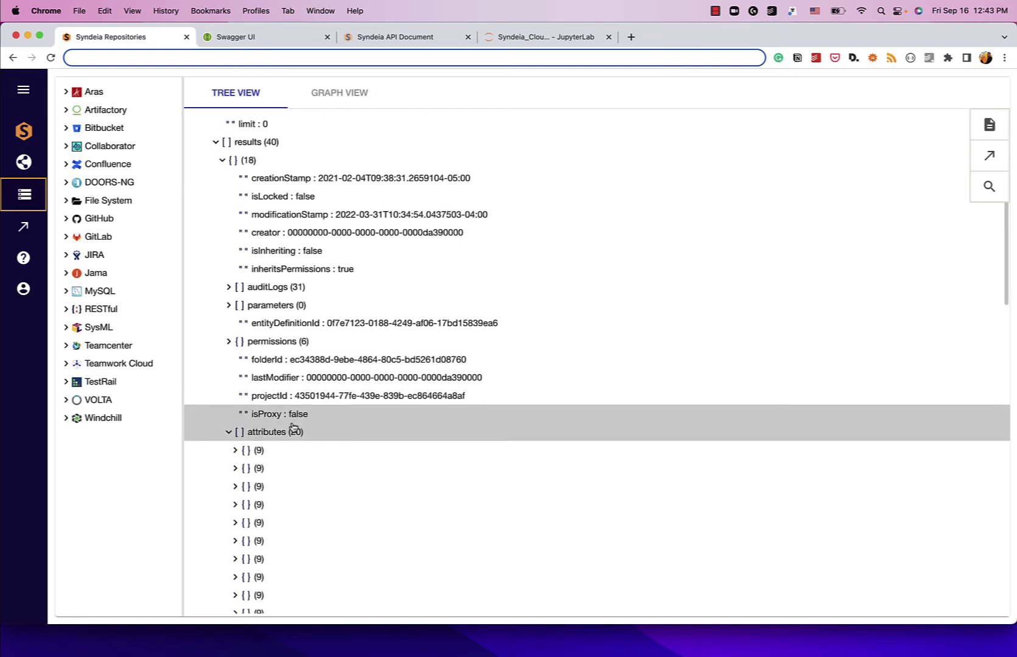
scroll(252, 373, "down", 3)
left_click(234, 338)
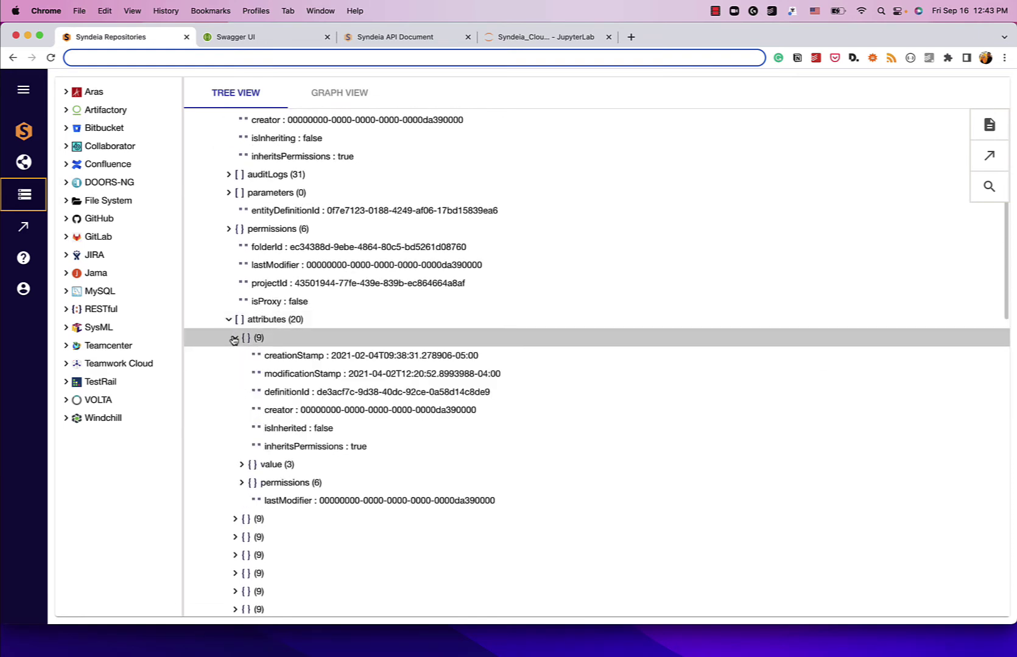
left_click_drag(317, 395, 483, 396)
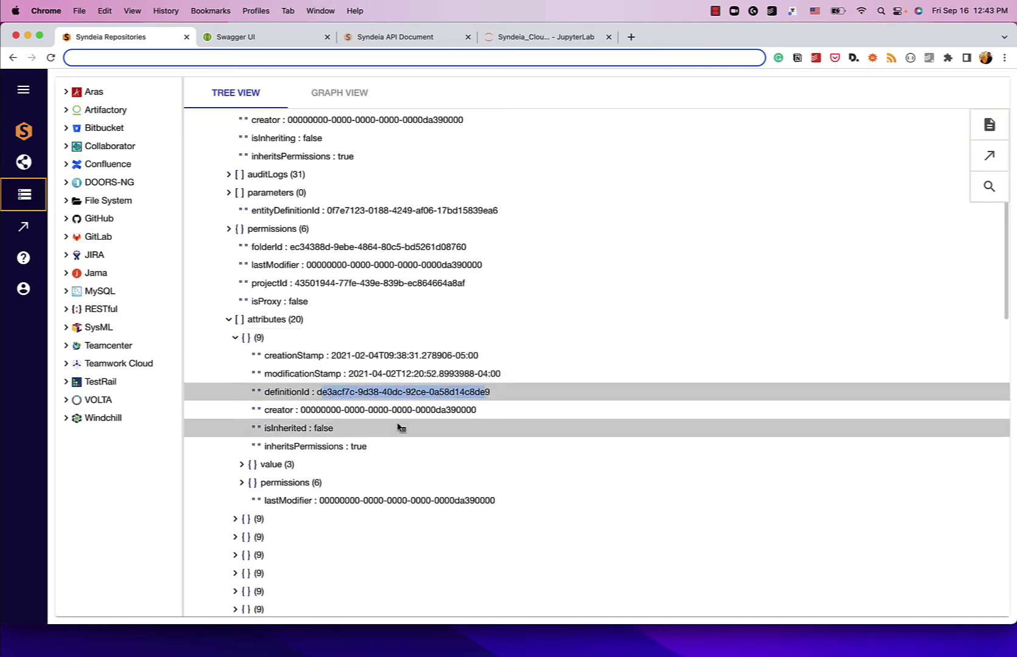
left_click(235, 338)
Step: Expand the 19th attribute and the following one to reveal the values GPS Satellite and C.3
scroll(296, 381, "down", 5)
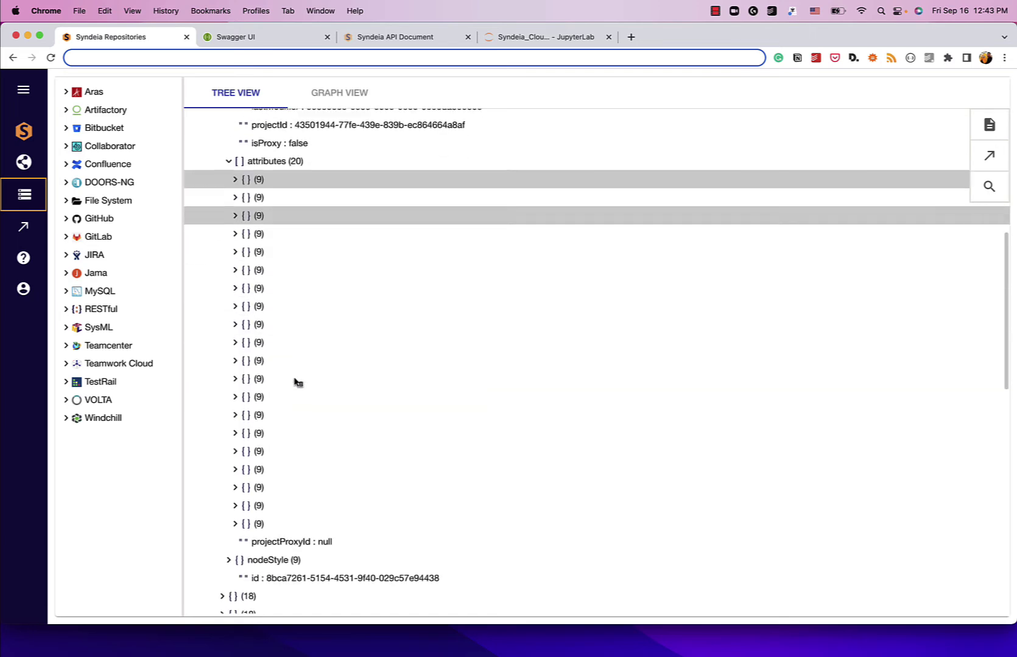
left_click(236, 500)
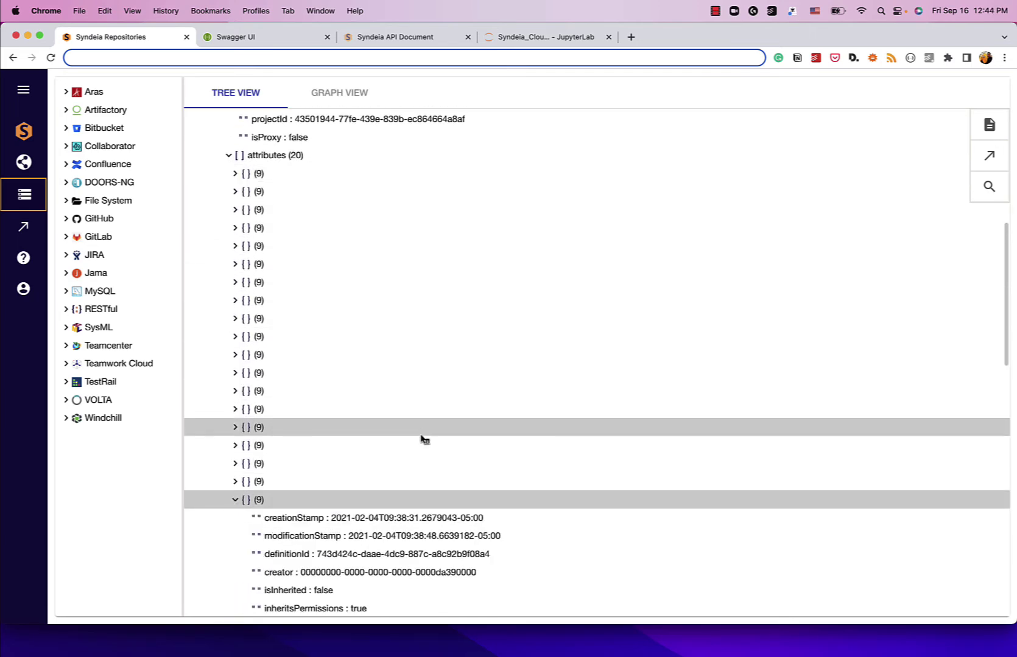
scroll(420, 438, "down", 5)
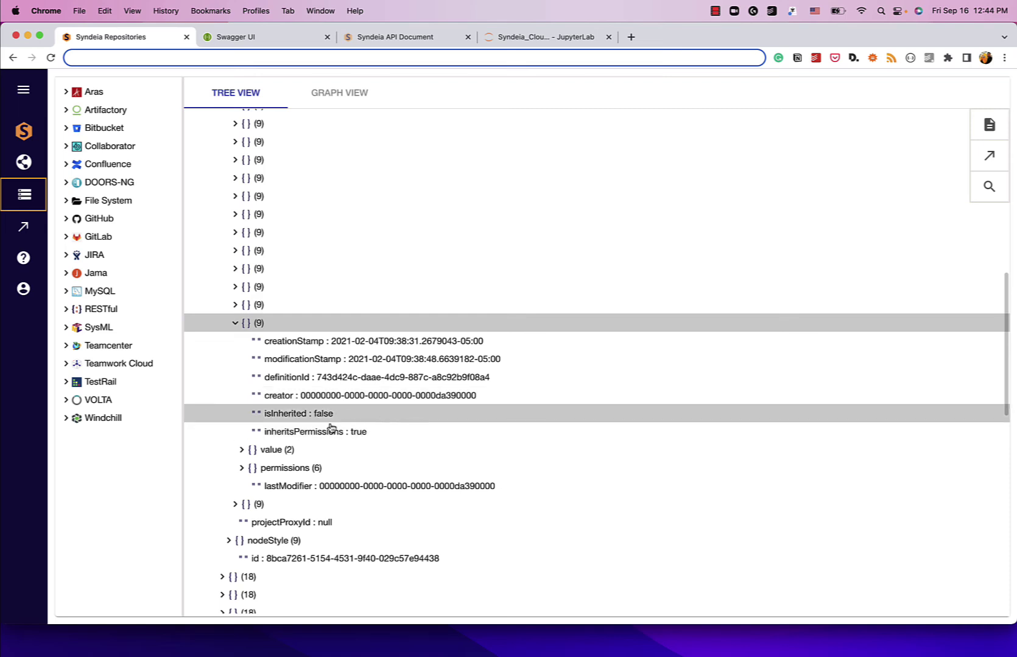
left_click(241, 450)
scroll(268, 439, "down", 2)
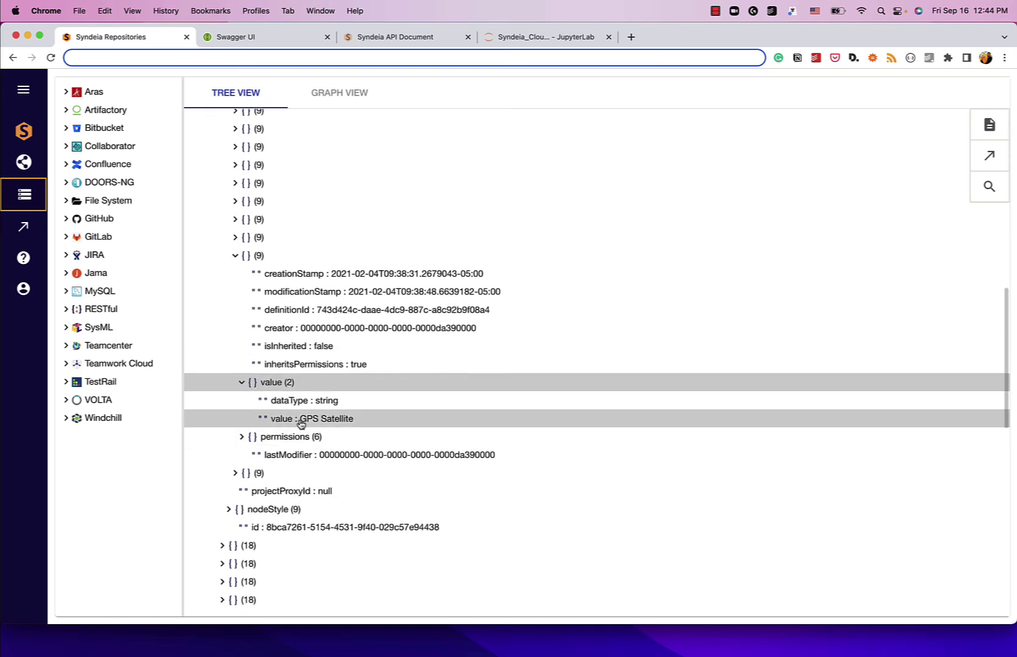
left_click_drag(300, 419, 353, 422)
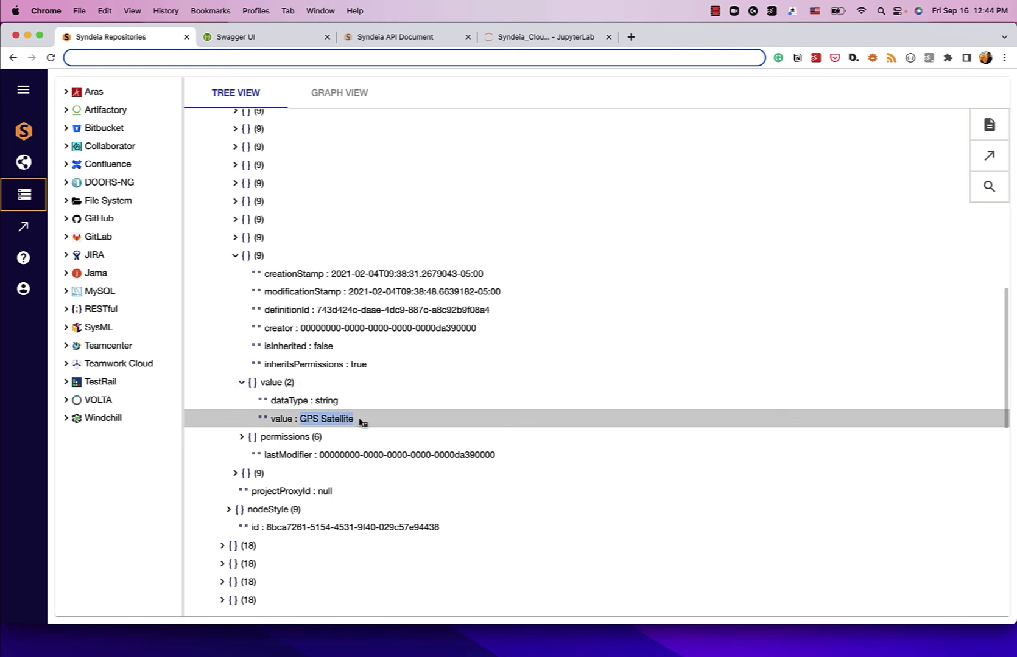
scroll(230, 509, "down", 5)
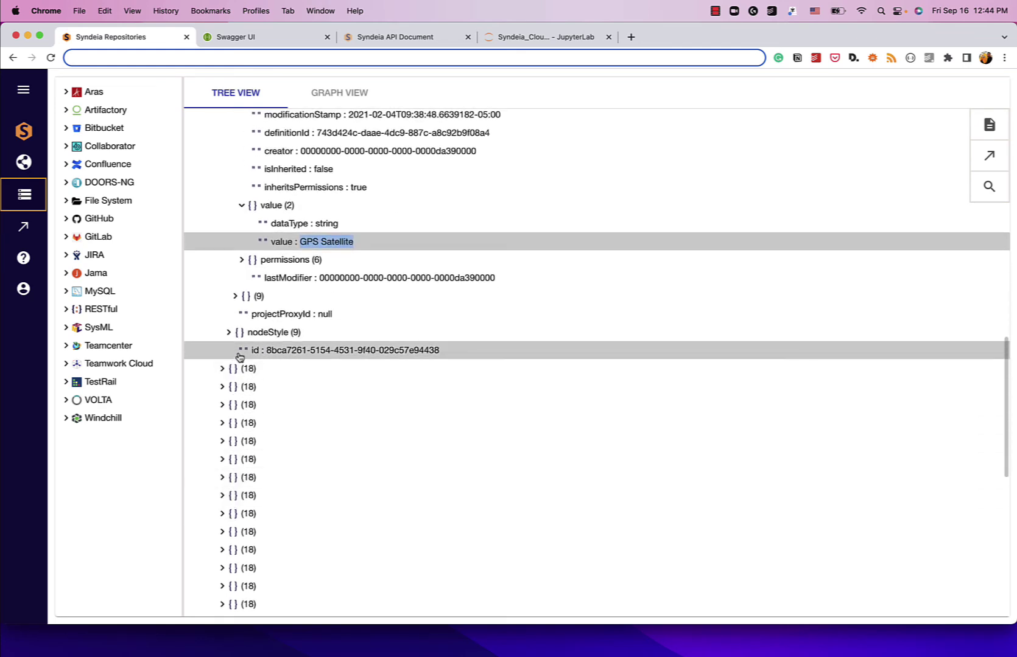
scroll(241, 353, "up", 4)
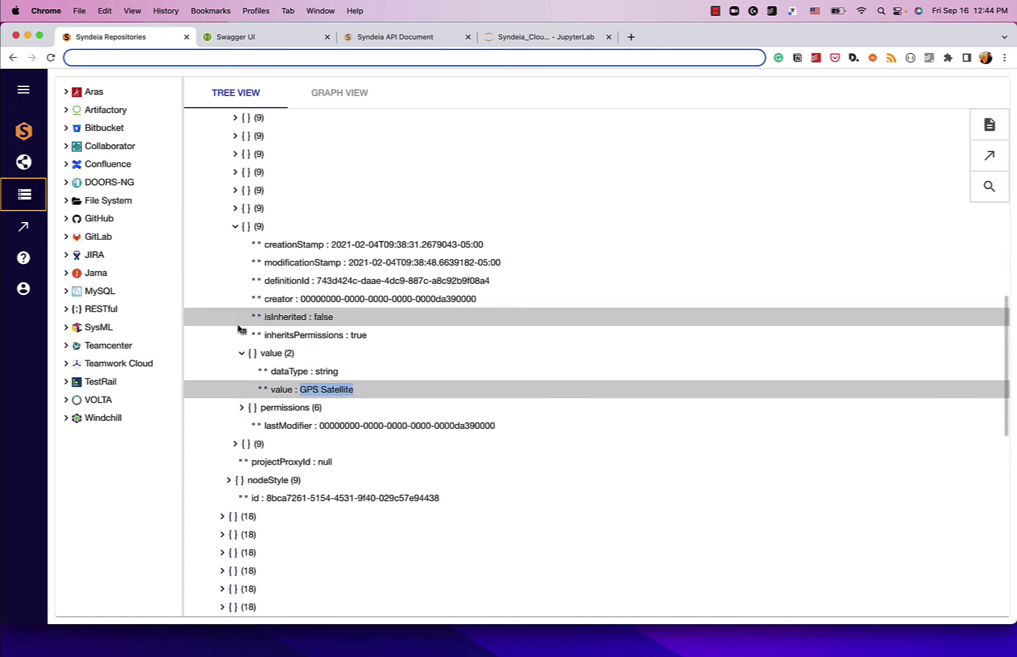
left_click(235, 444)
scroll(393, 419, "down", 4)
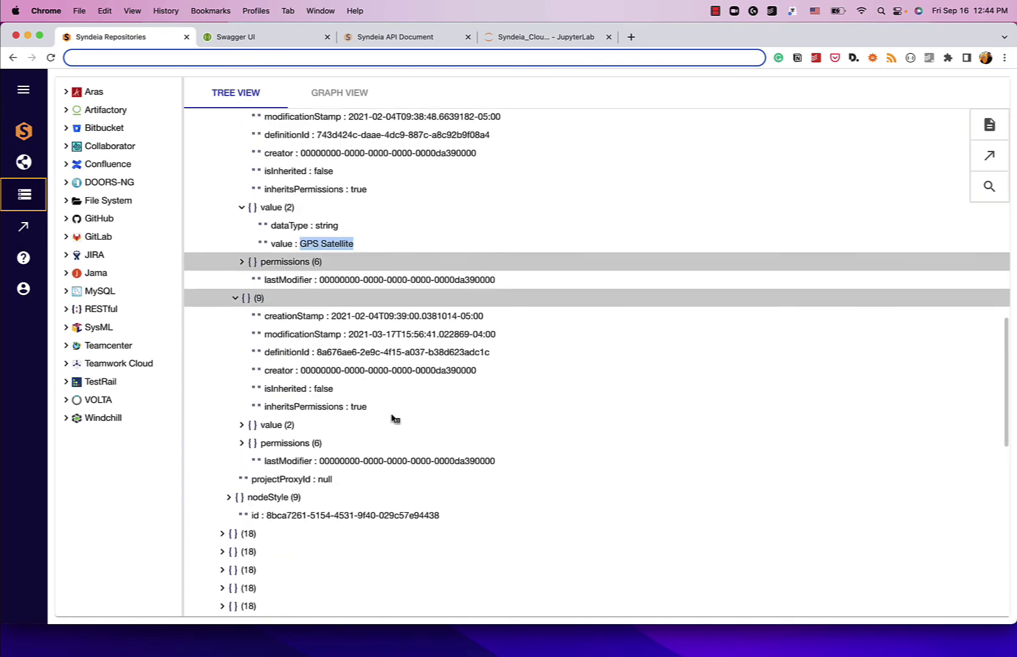
left_click(240, 410)
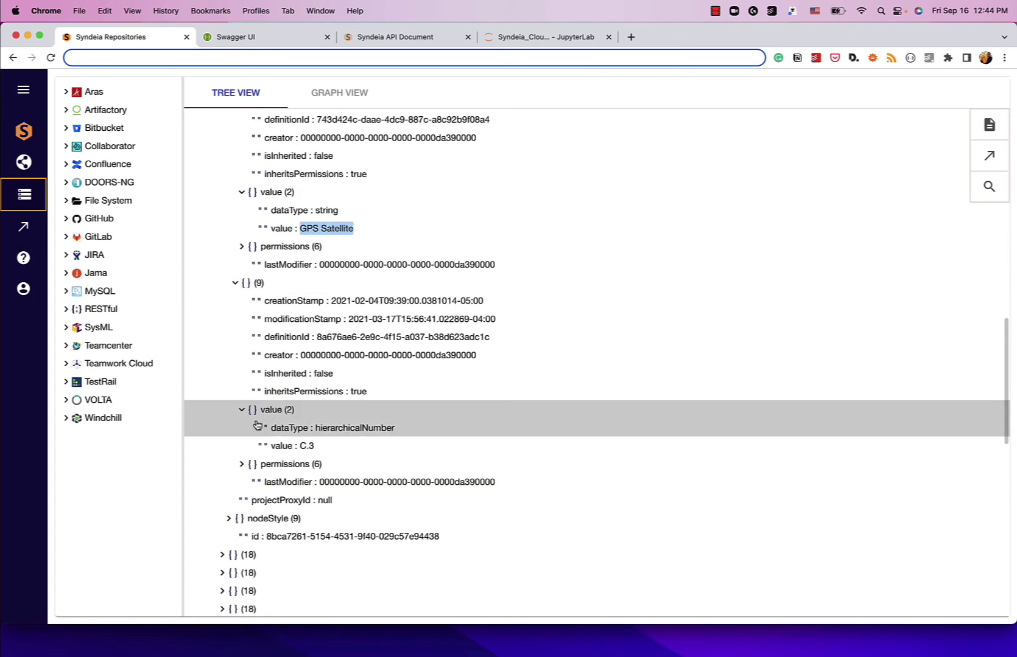
left_click_drag(296, 448, 315, 456)
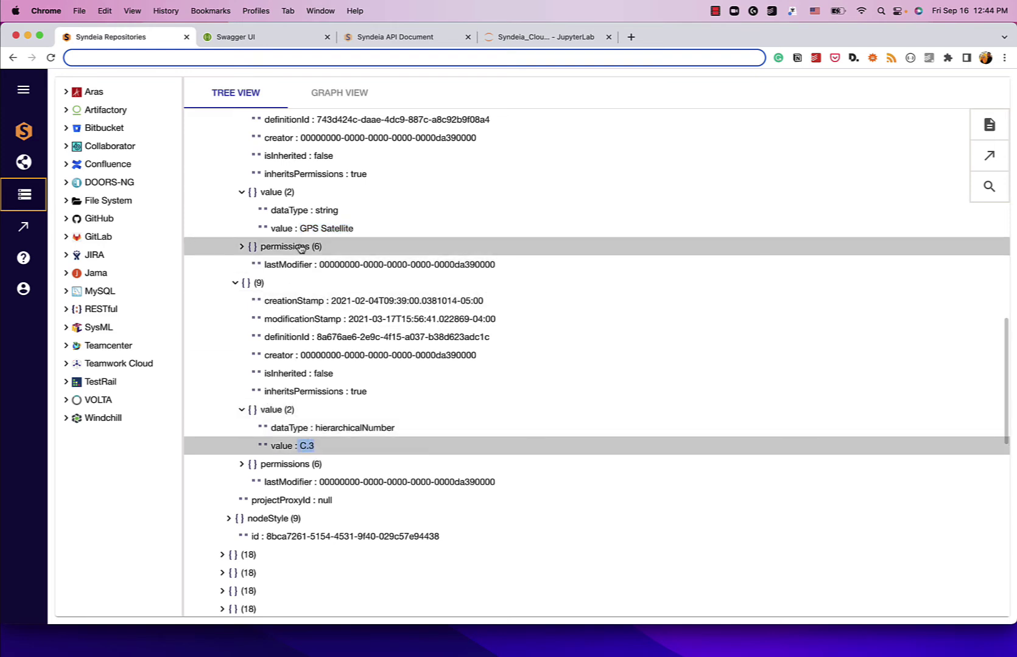
Step: Select the GPS Satellite value, then collapse its attribute and the results (40) list
left_click_drag(299, 230, 364, 230)
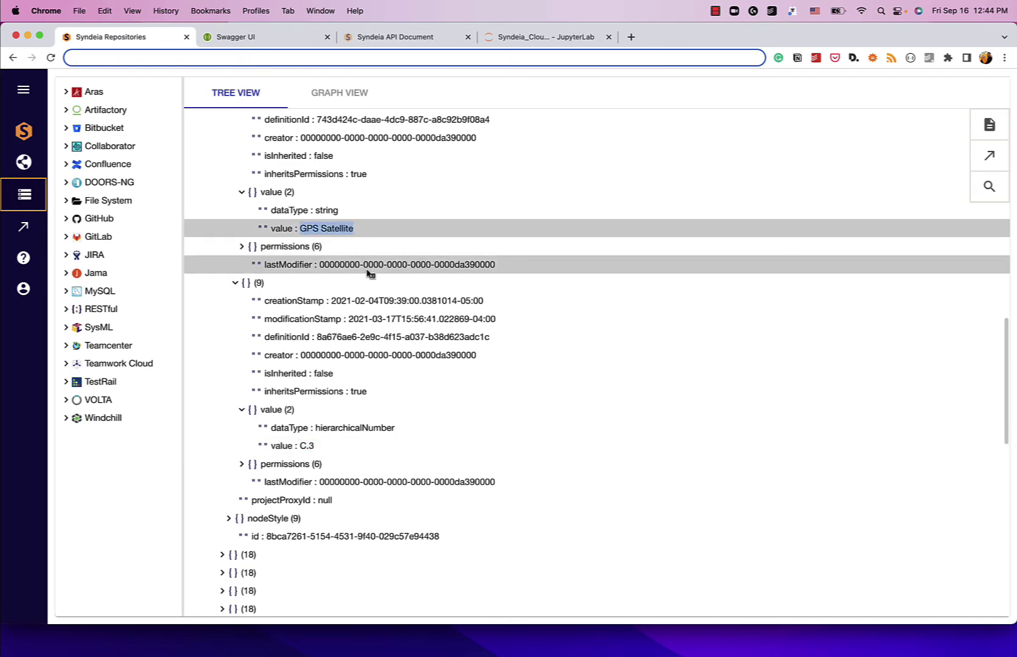
scroll(367, 277, "up", 2)
scroll(365, 284, "up", 10)
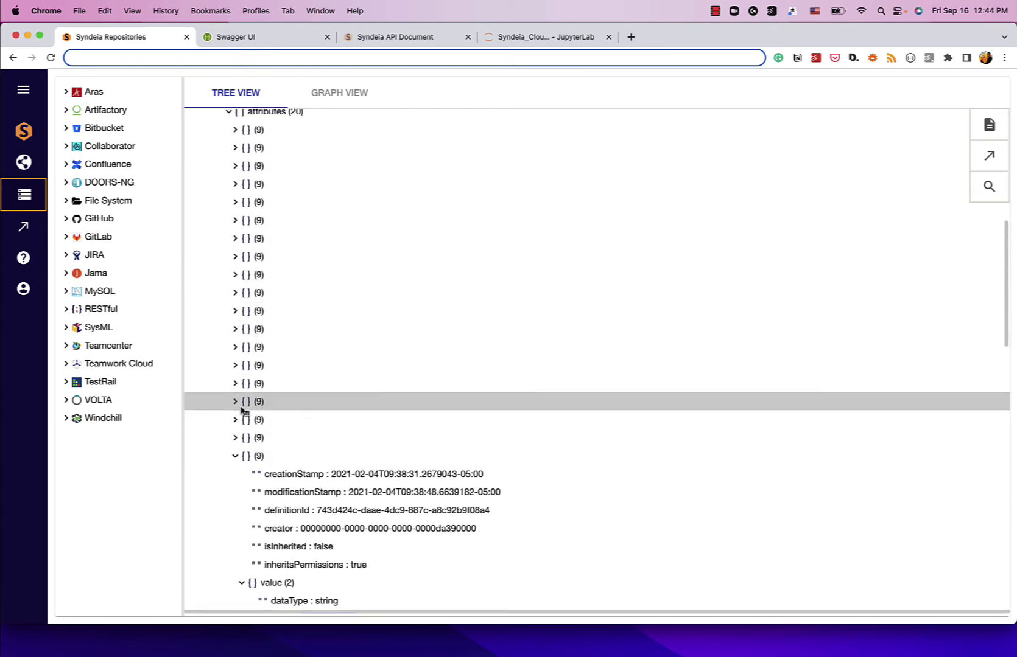
left_click(236, 458)
scroll(340, 408, "up", 10)
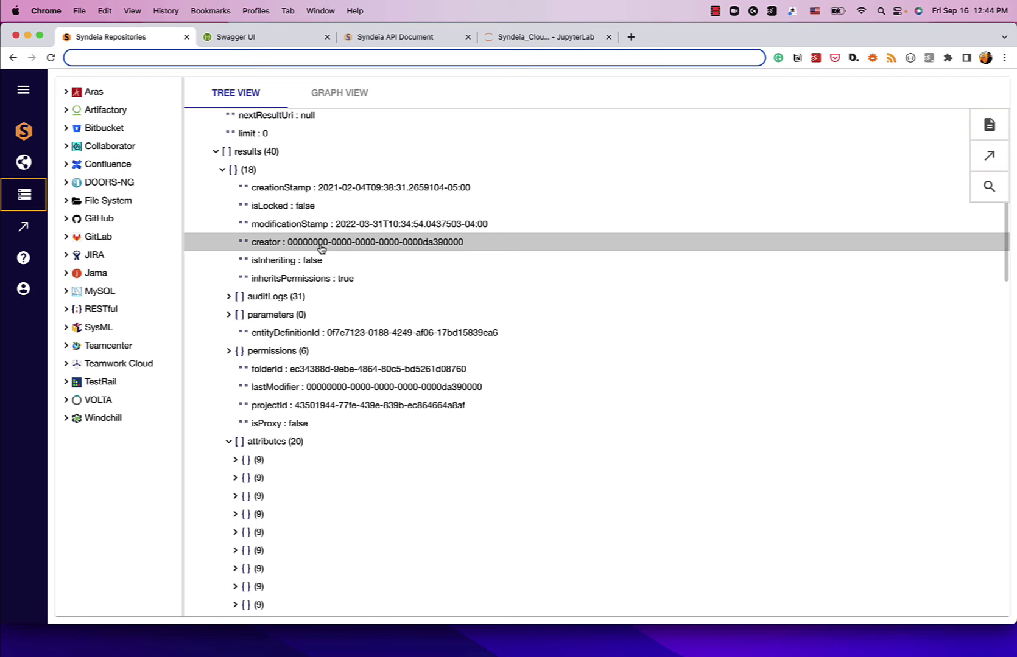
left_click(217, 152)
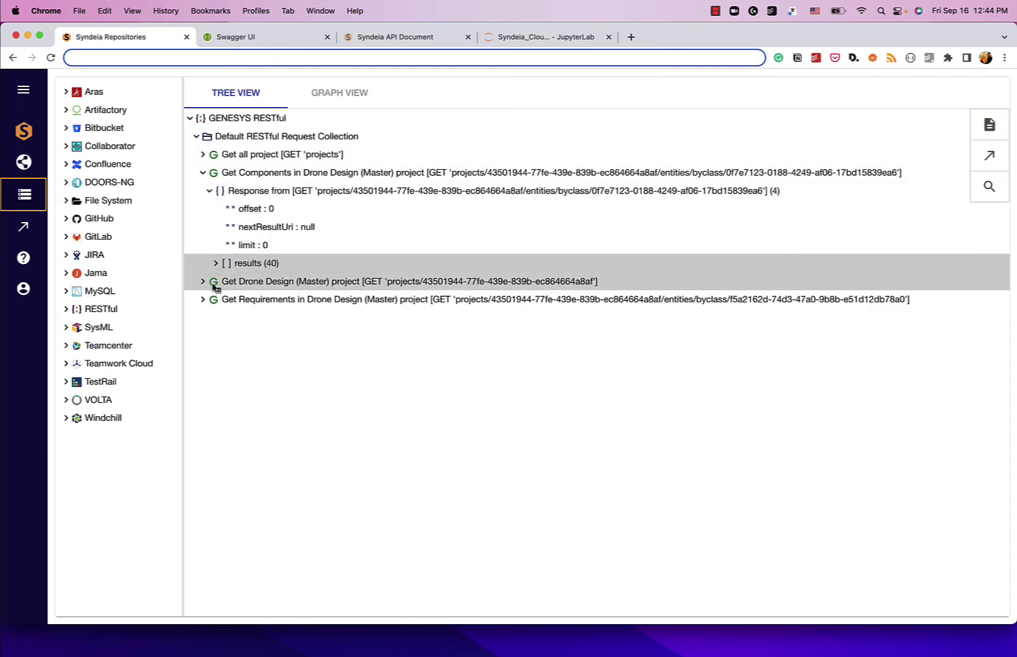
Step: Expand the Get Requirements response down to the first result's 20 attributes
left_click(203, 300)
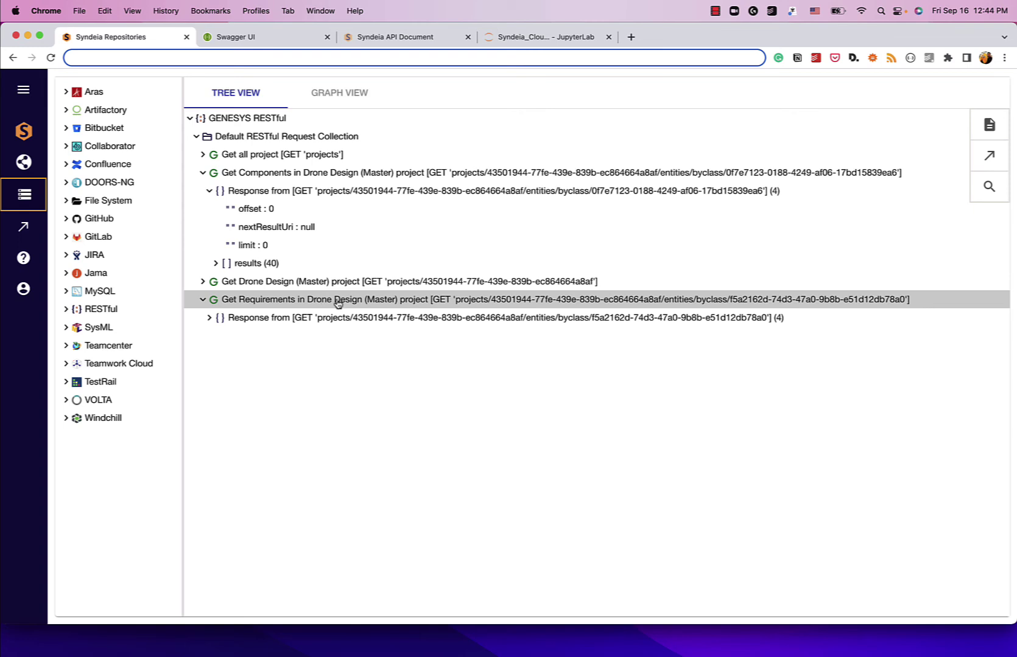
left_click(207, 319)
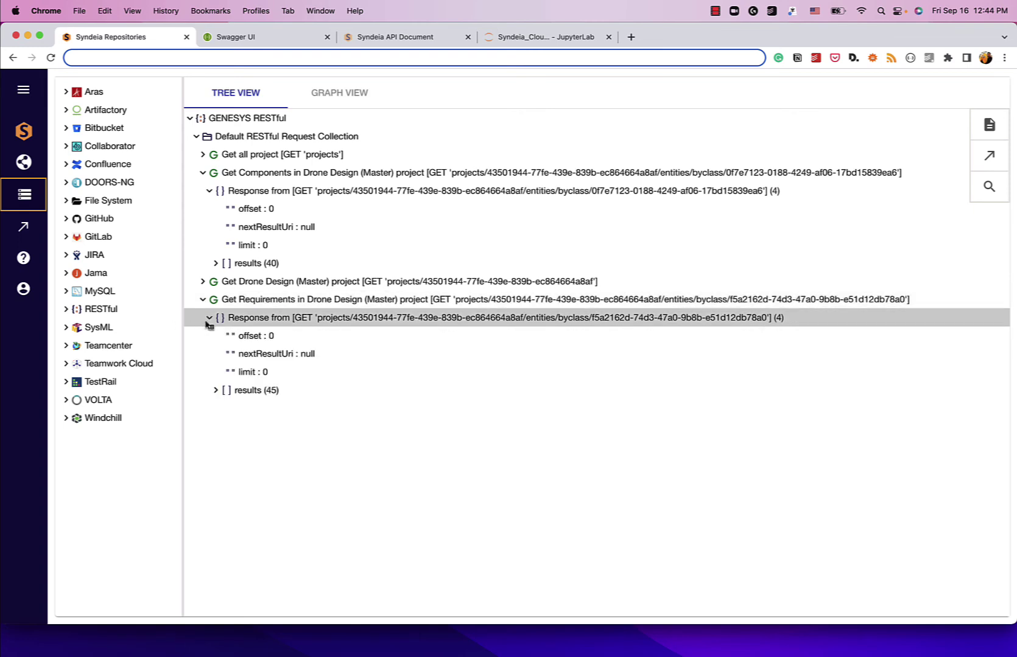
left_click(216, 392)
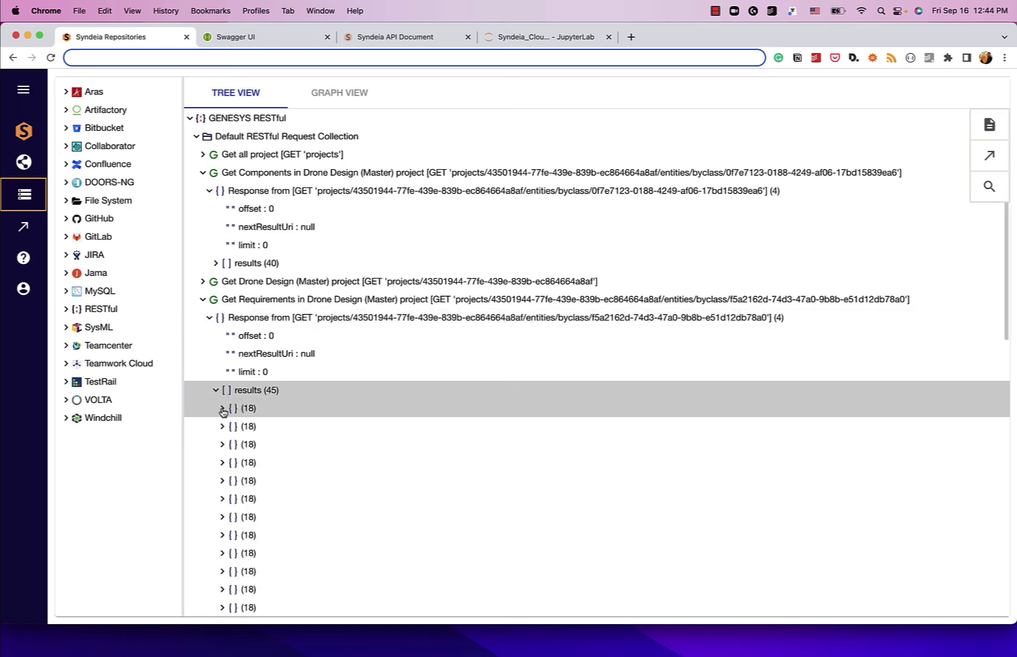
left_click(222, 408)
scroll(221, 401, "down", 3)
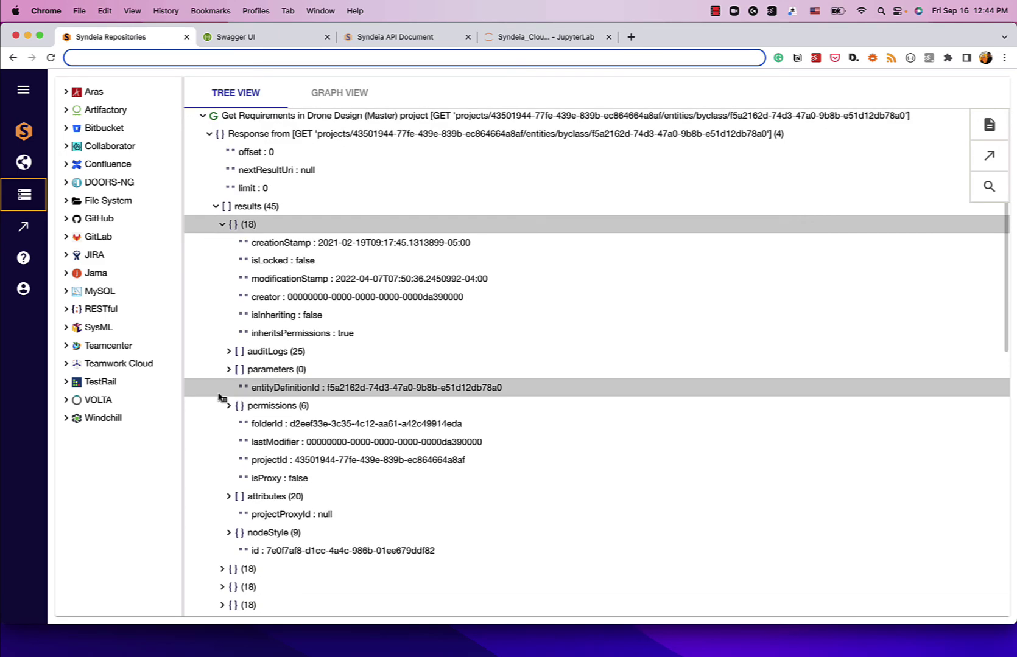
left_click(229, 496)
scroll(231, 466, "down", 10)
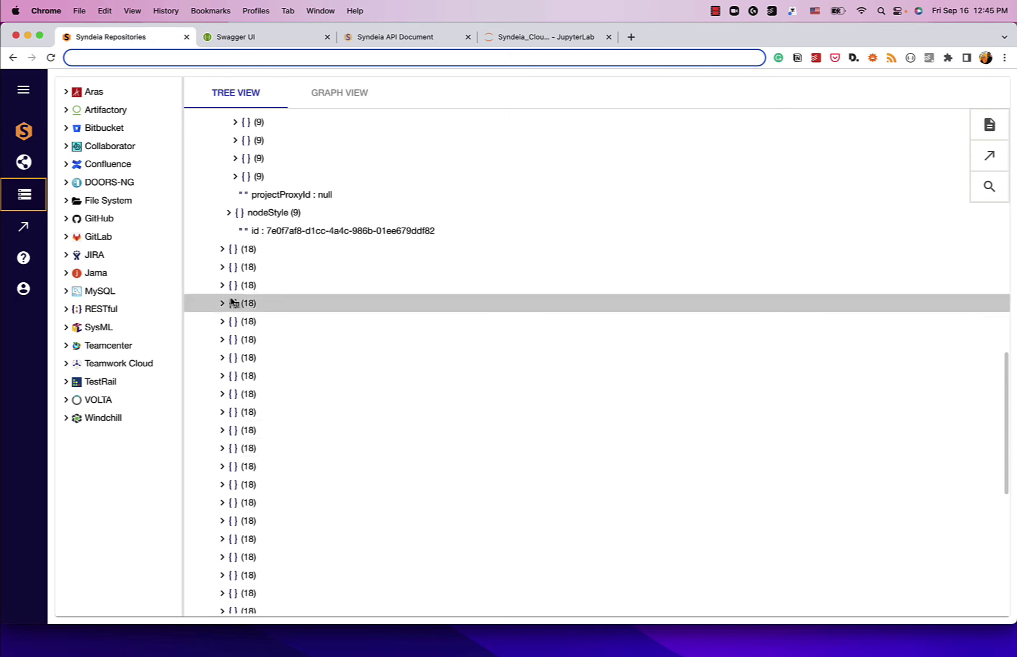
Step: Reveal requirement number R.1.5 and select its name, Video Drone System Video Capability
left_click(235, 182)
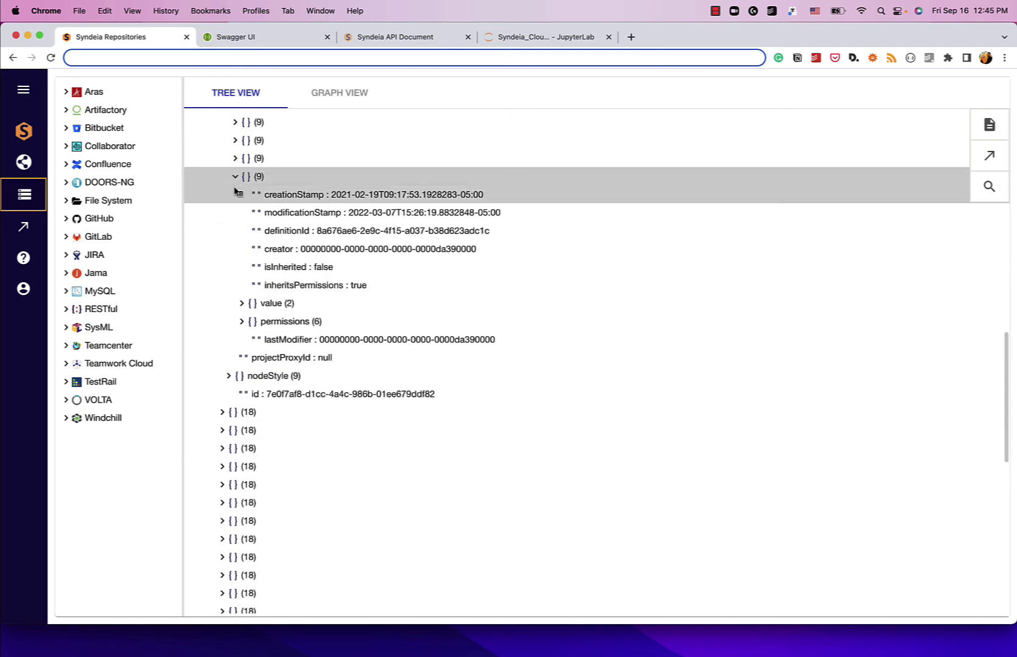
left_click(241, 303)
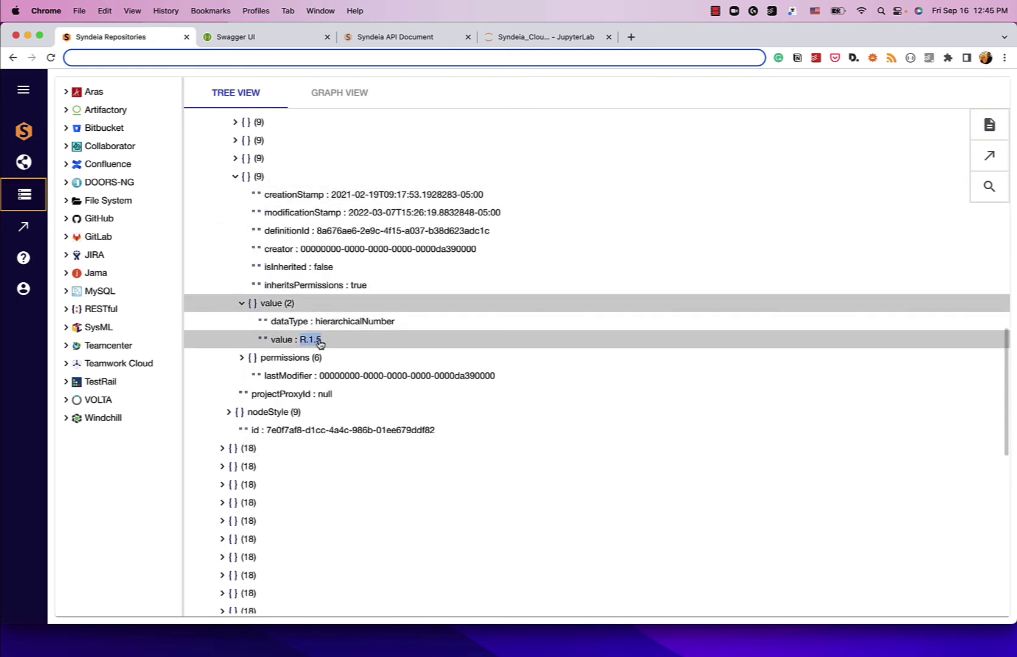
left_click(235, 160)
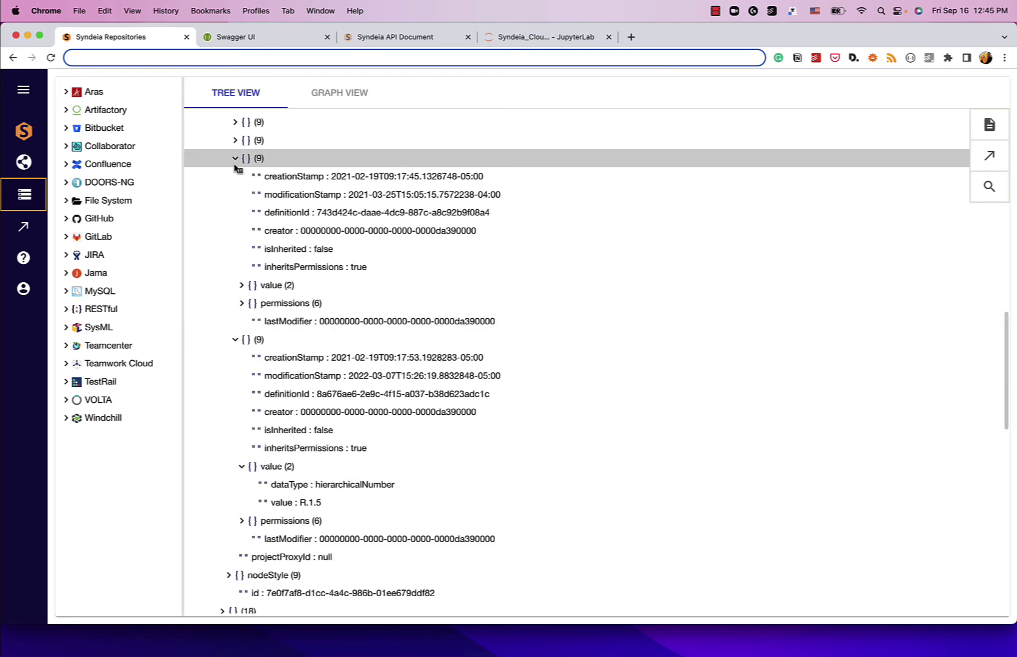
left_click(241, 285)
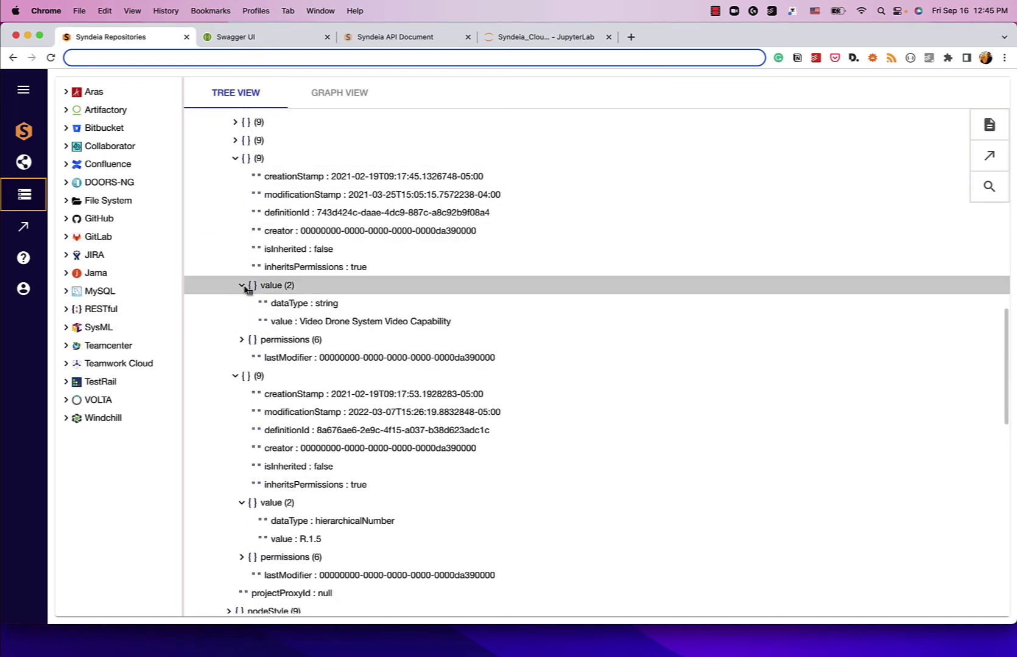
left_click_drag(298, 325, 457, 329)
Step: Reveal and select the requirement's plainText statement, then collapse that text attribute
scroll(335, 301, "up", 1)
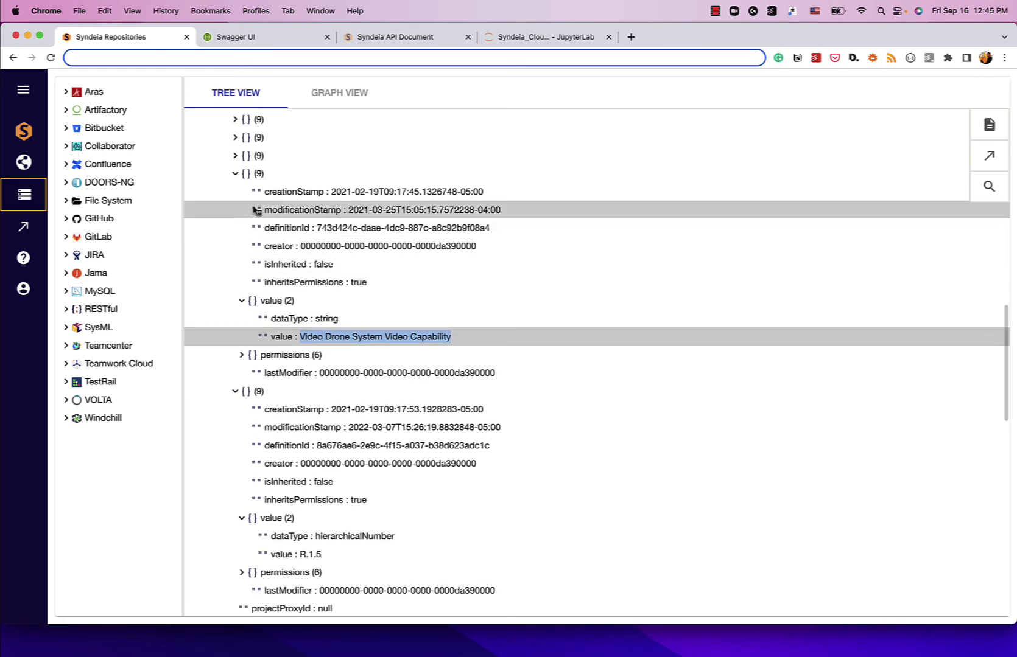
left_click(236, 157)
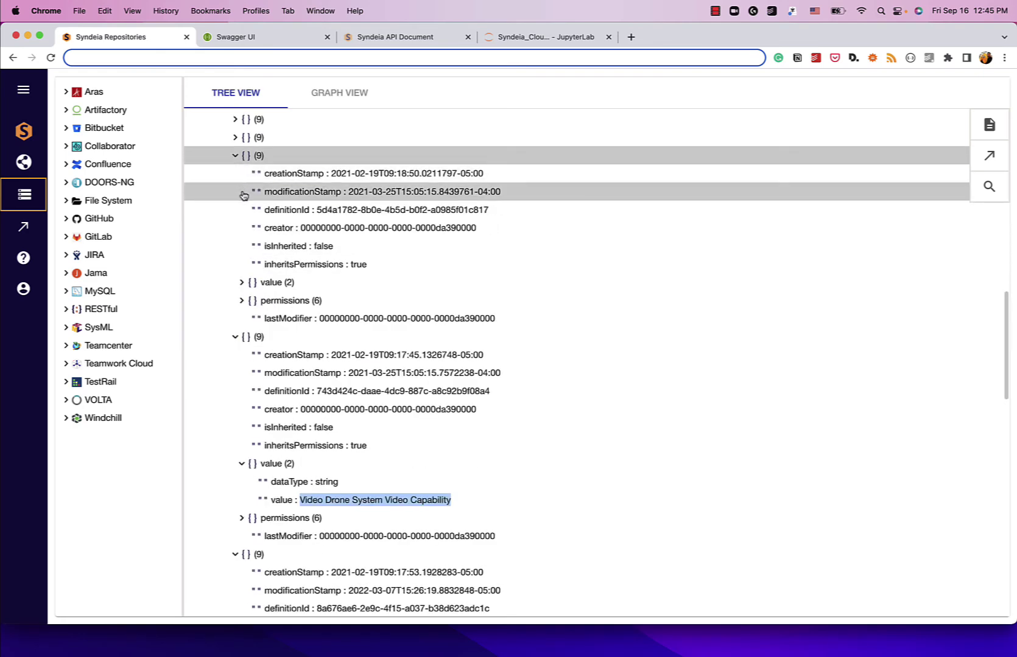
left_click(241, 283)
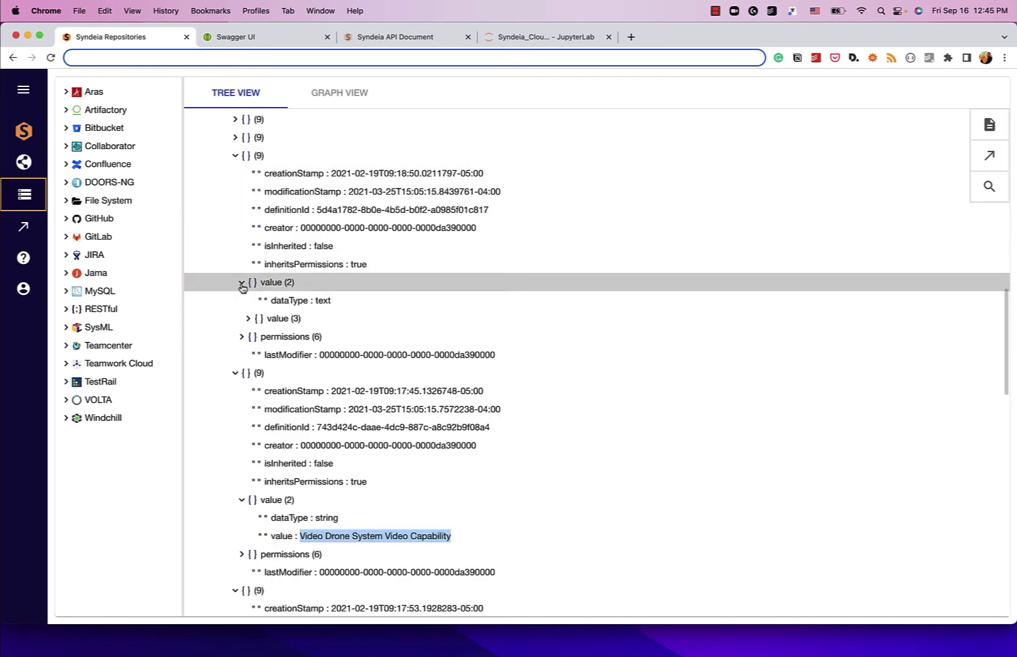
left_click(248, 318)
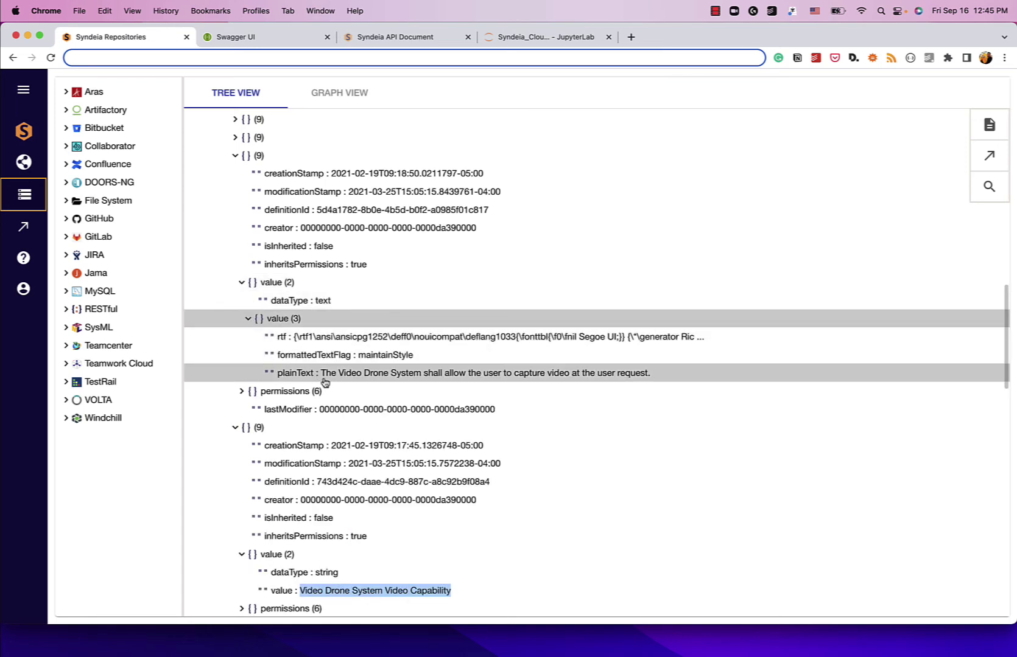
left_click_drag(321, 373, 453, 386)
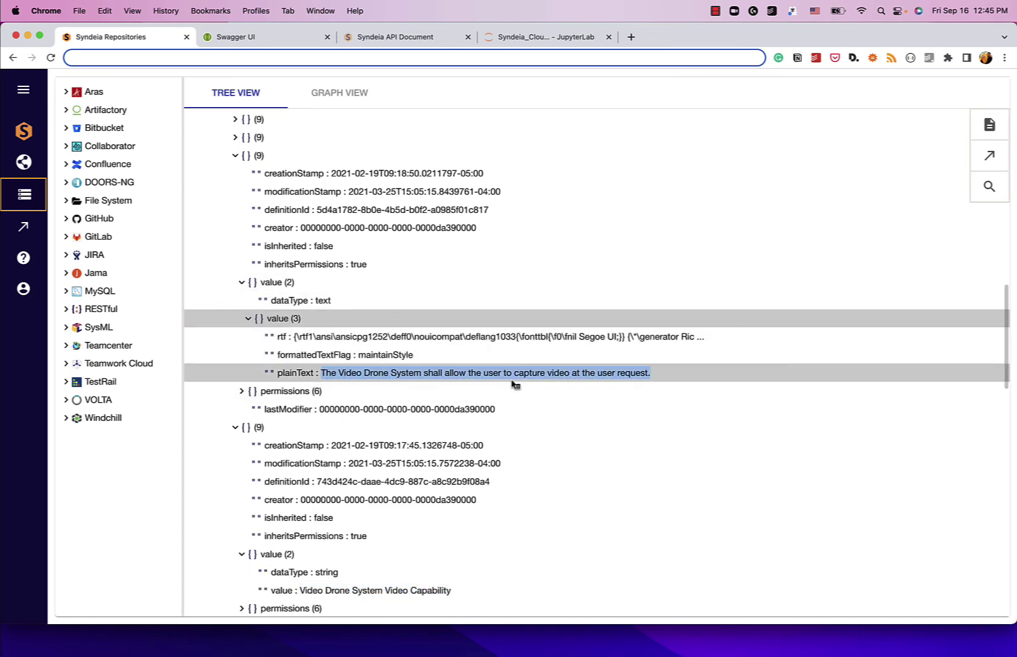
scroll(488, 352, "down", 2)
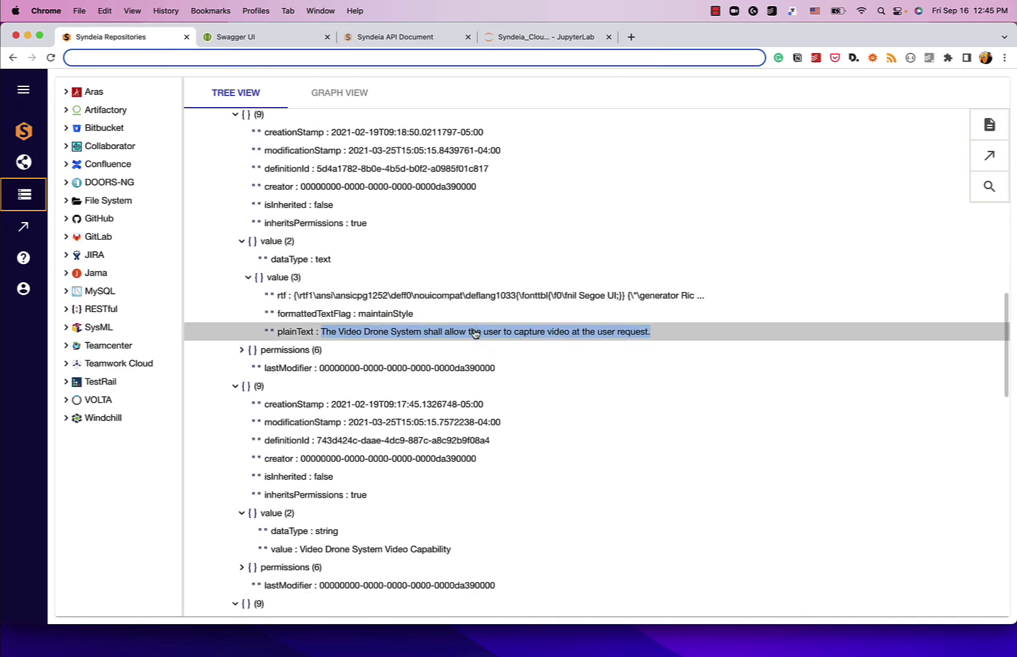
scroll(473, 336, "up", 4)
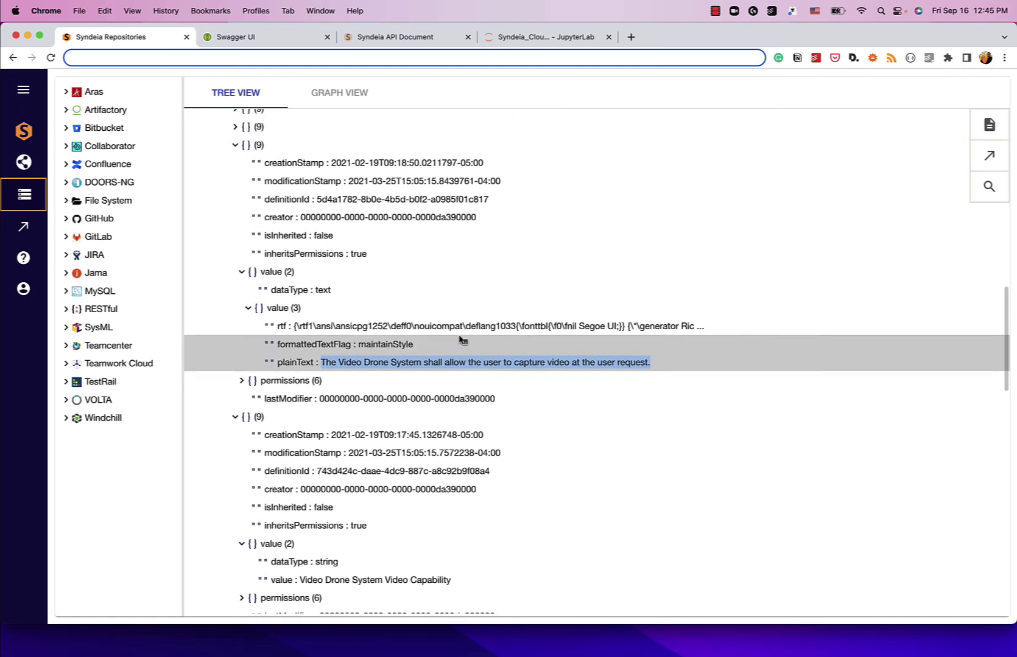
scroll(428, 329, "up", 8)
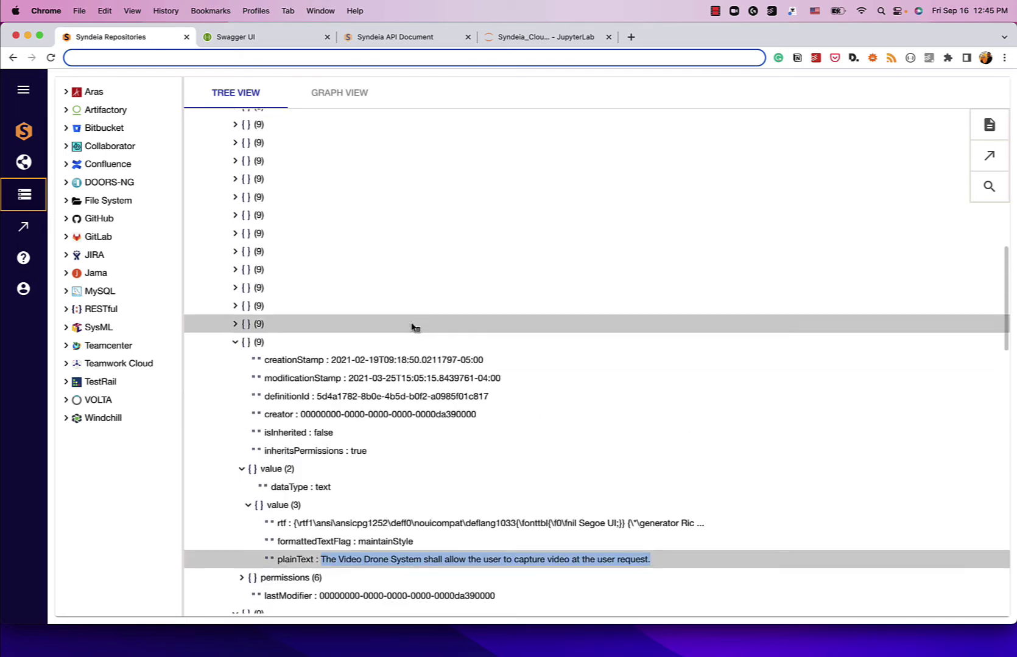
left_click(236, 346)
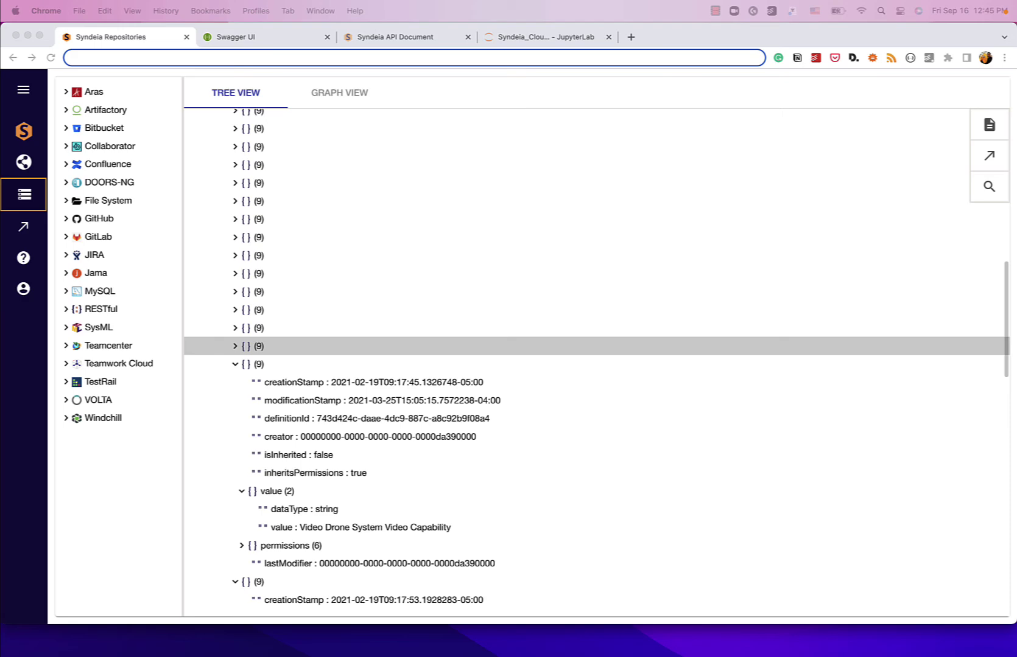
scroll(371, 245, "up", 12)
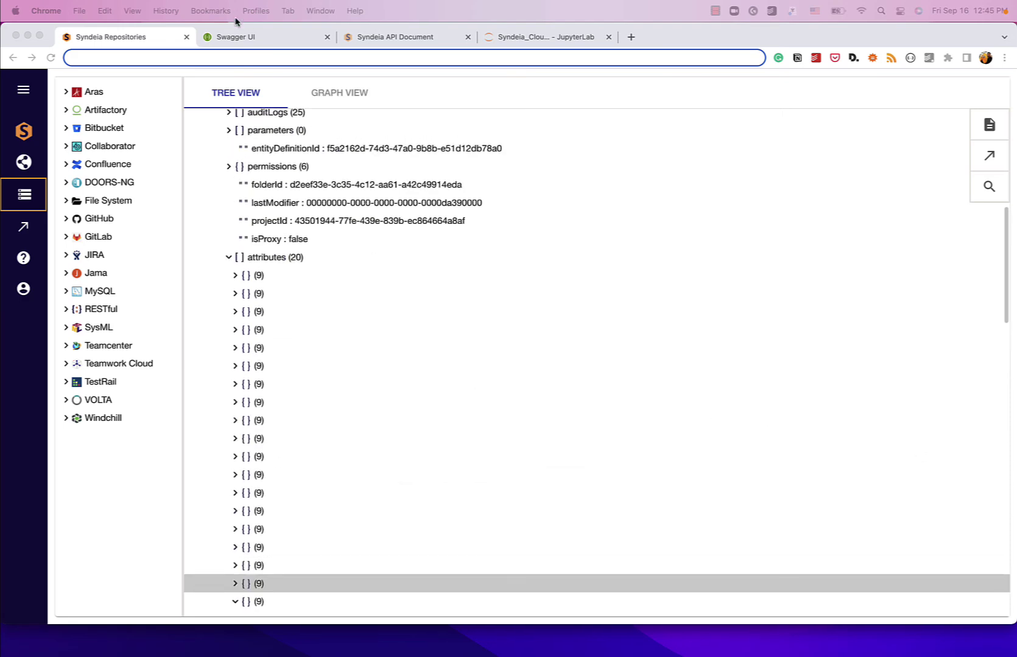
Step: List the Entities operations in Swagger UI, then return to the Syndeia Repositories tree
left_click(237, 37)
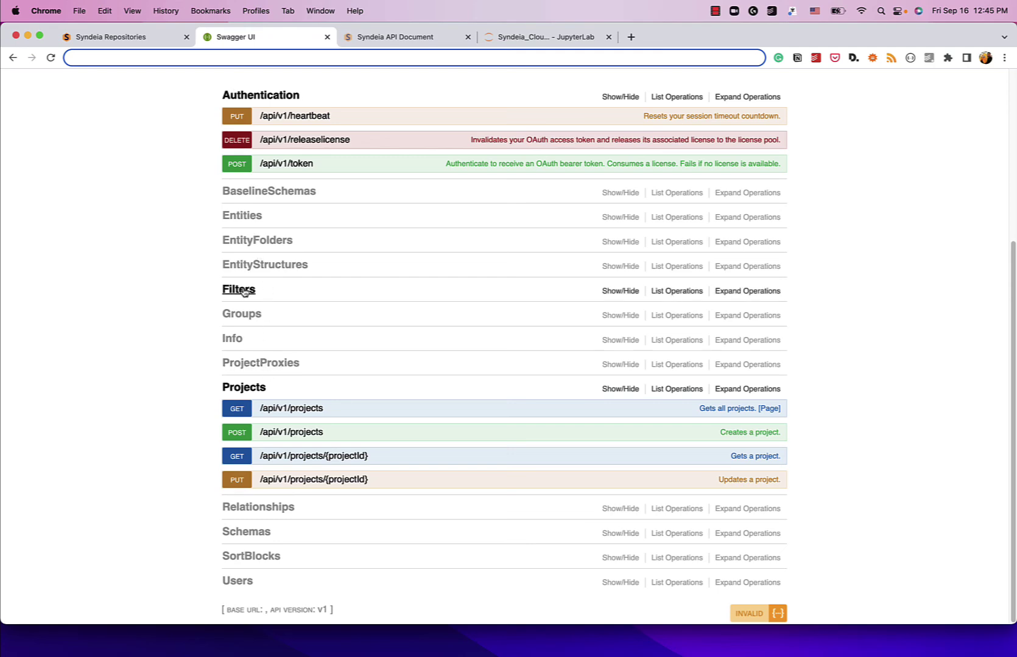
left_click(243, 217)
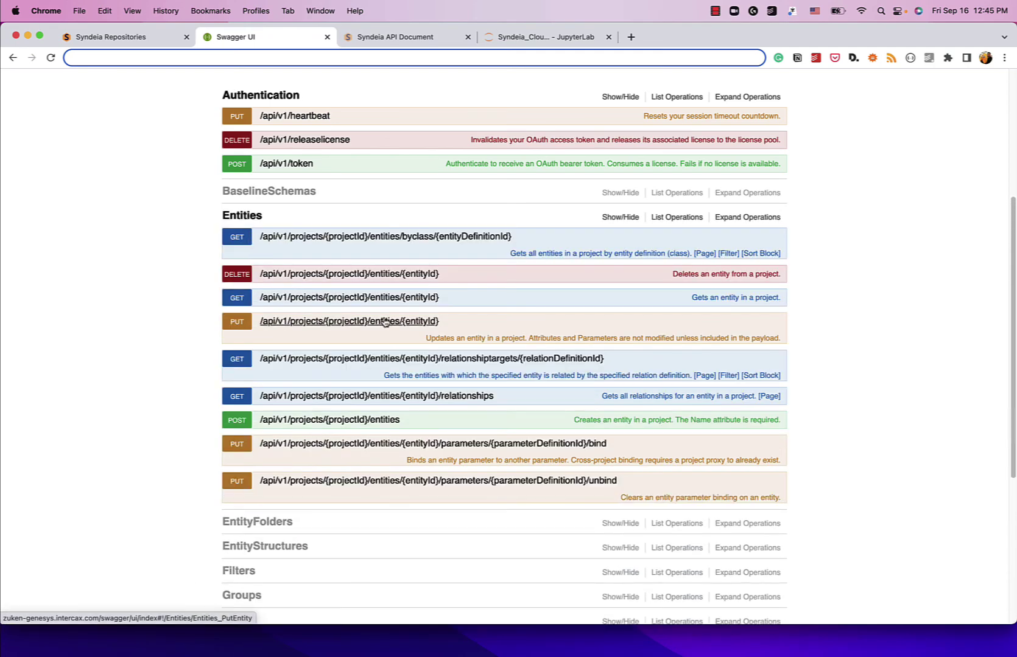
left_click(162, 40)
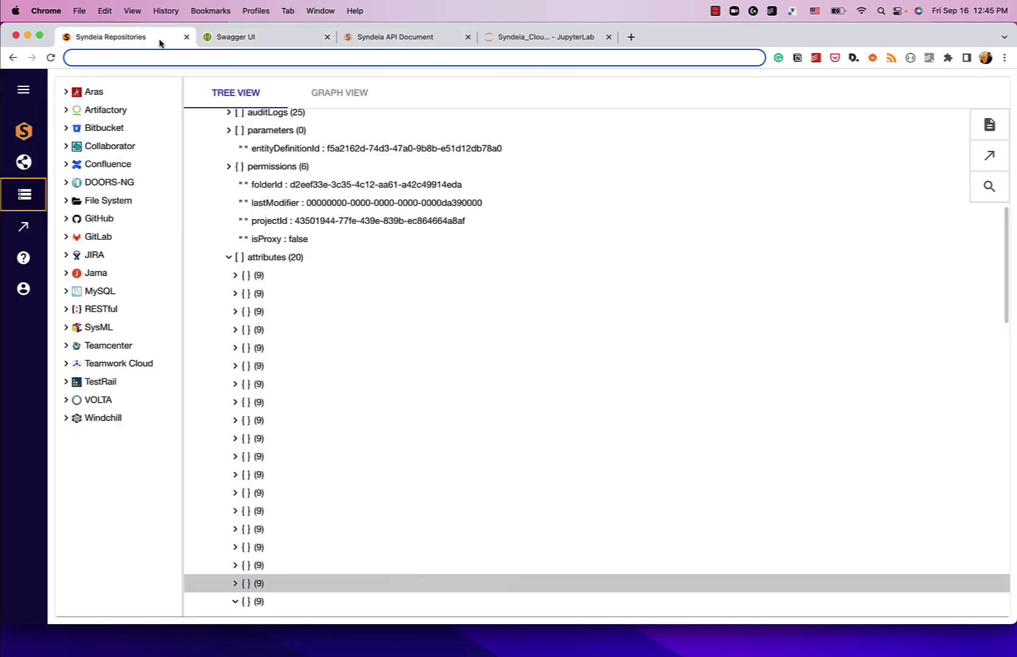
scroll(229, 213, "up", 2)
scroll(229, 213, "up", 2)
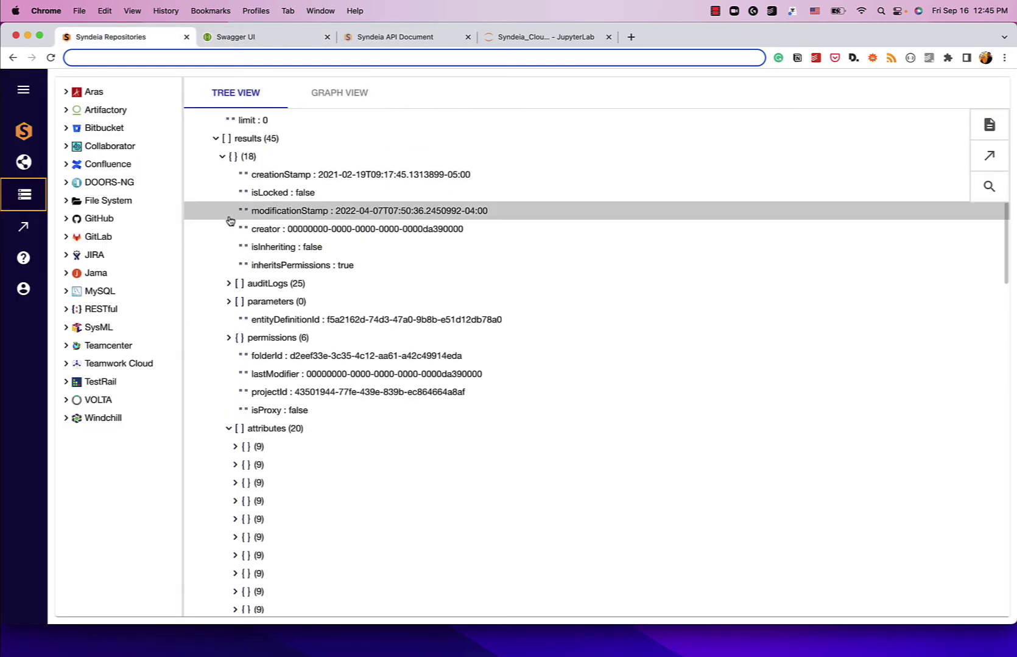
Step: Fold the requirements results (45) list and go to the Swagger UI operations page
left_click(218, 188)
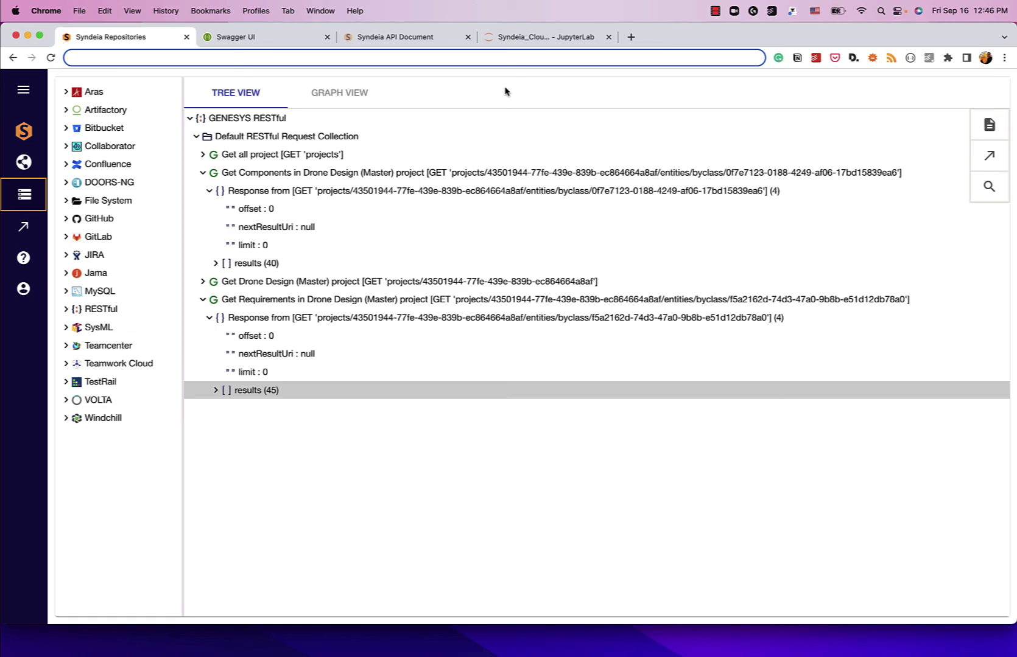
left_click(261, 38)
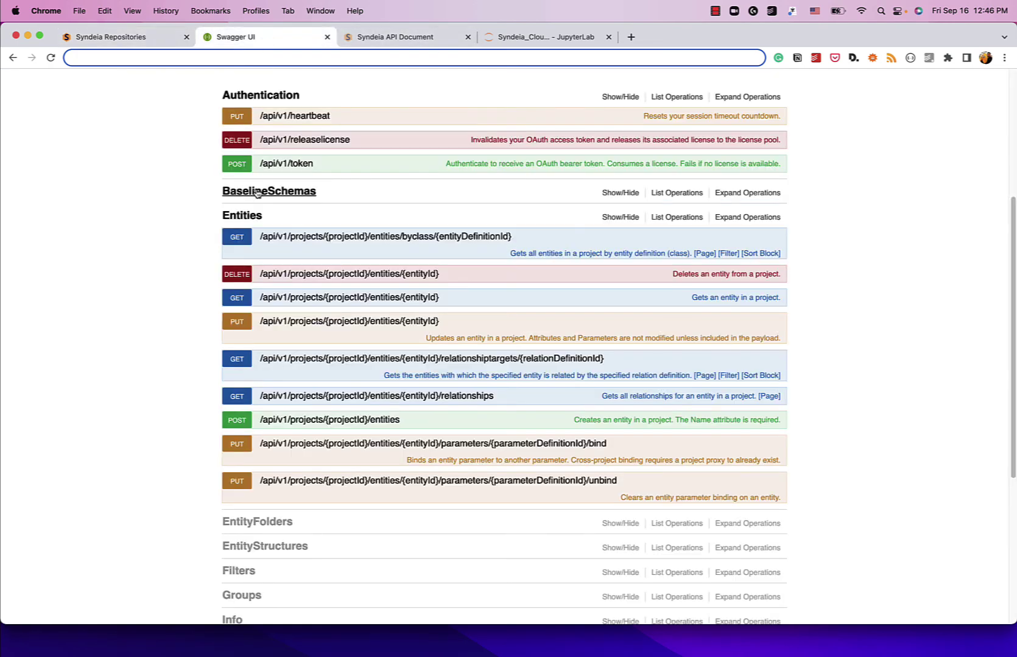
Step: Peek at the get-entities-by-class operation, list the Schemas operations, then move to JupyterLab
left_click(238, 239)
left_click(241, 246)
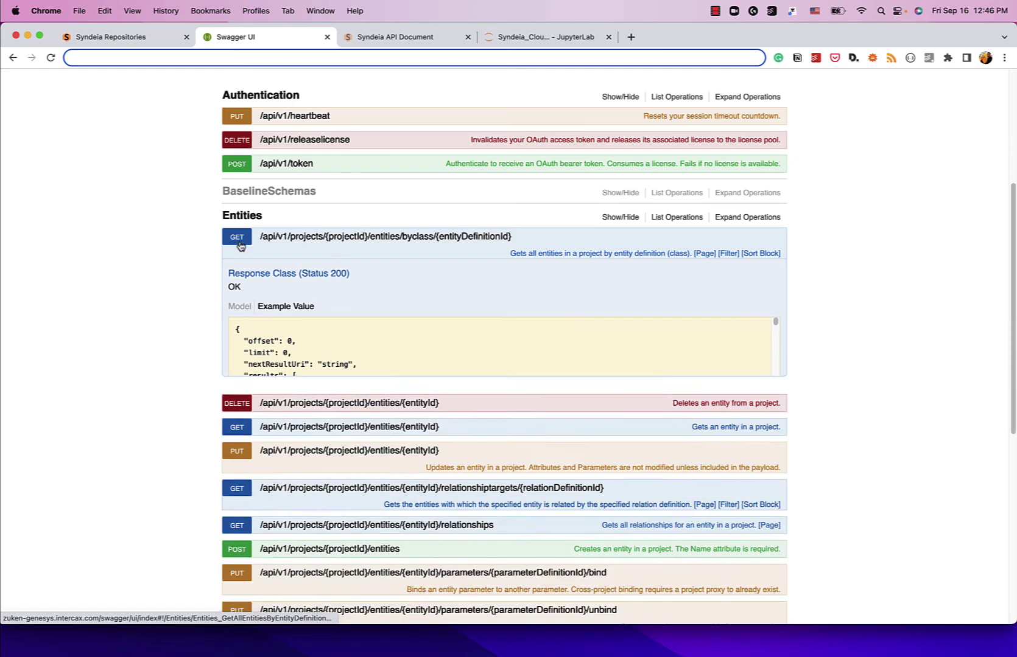
scroll(256, 365, "down", 6)
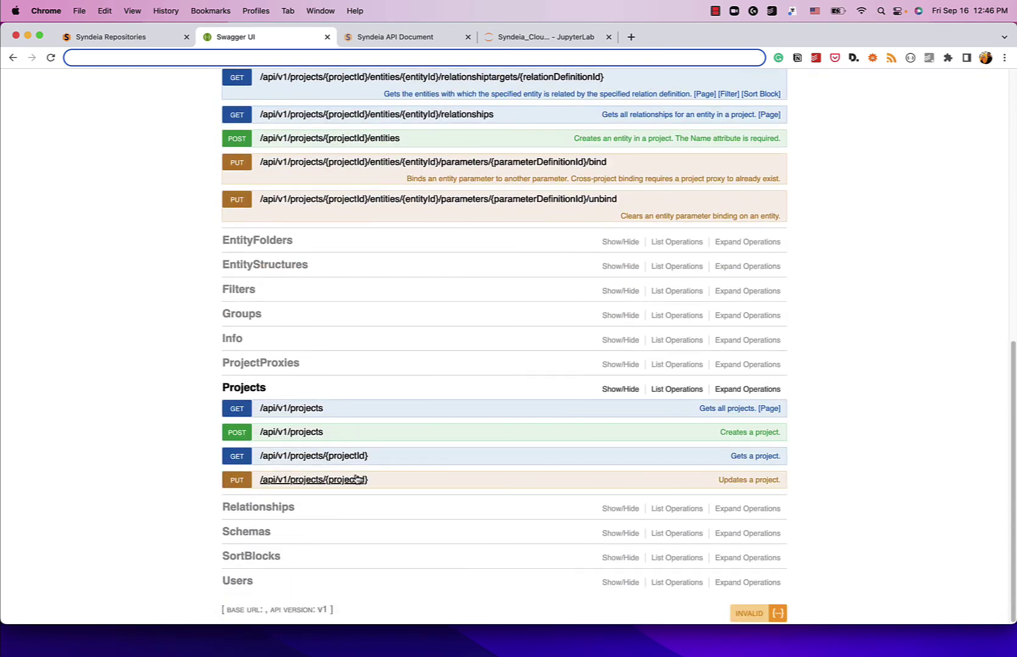
left_click(252, 532)
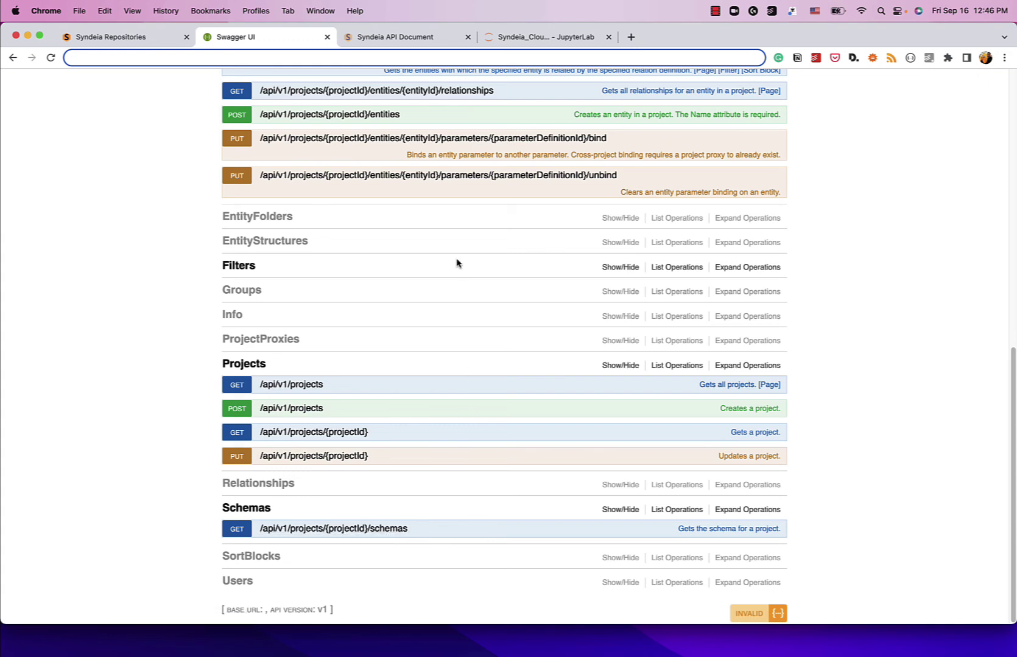
left_click(509, 37)
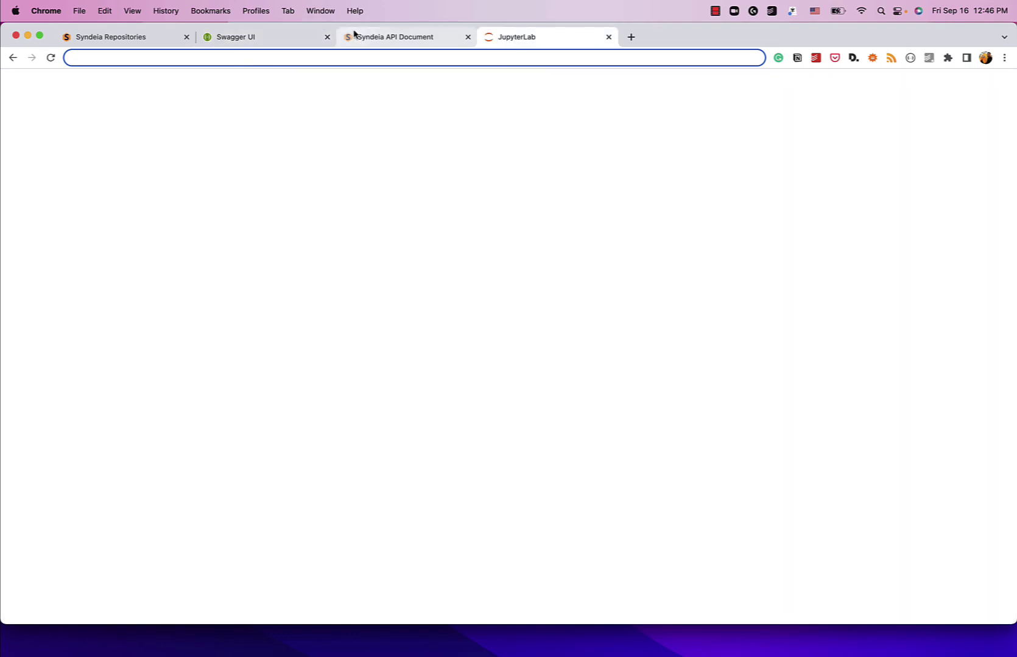
Step: Search the Syndeia API Document for 'REST' to reach the RESTful repository endpoints
left_click(124, 38)
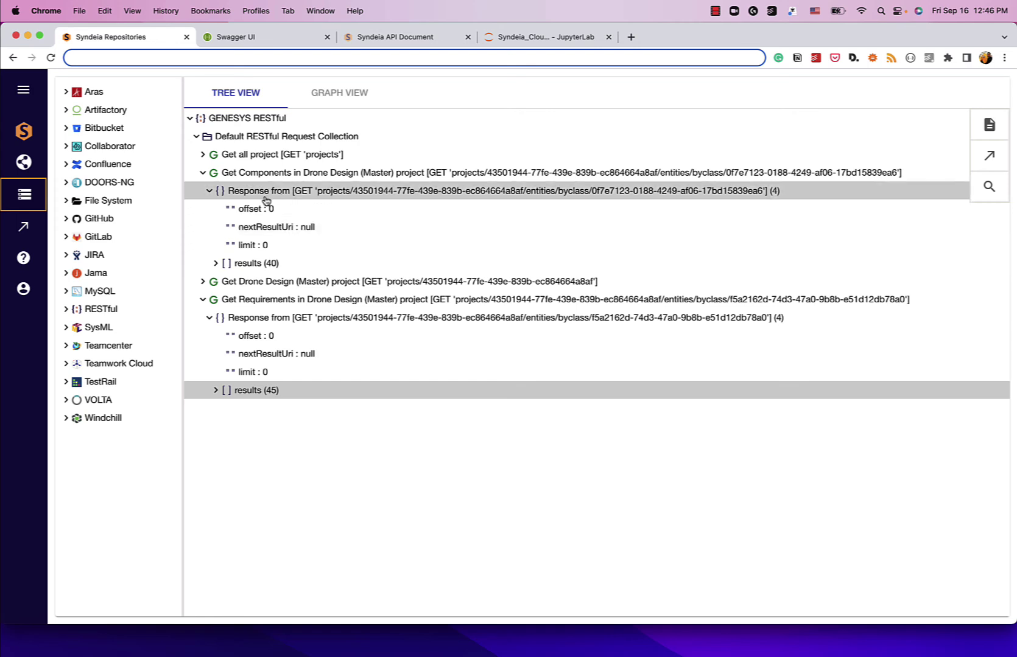
left_click(376, 37)
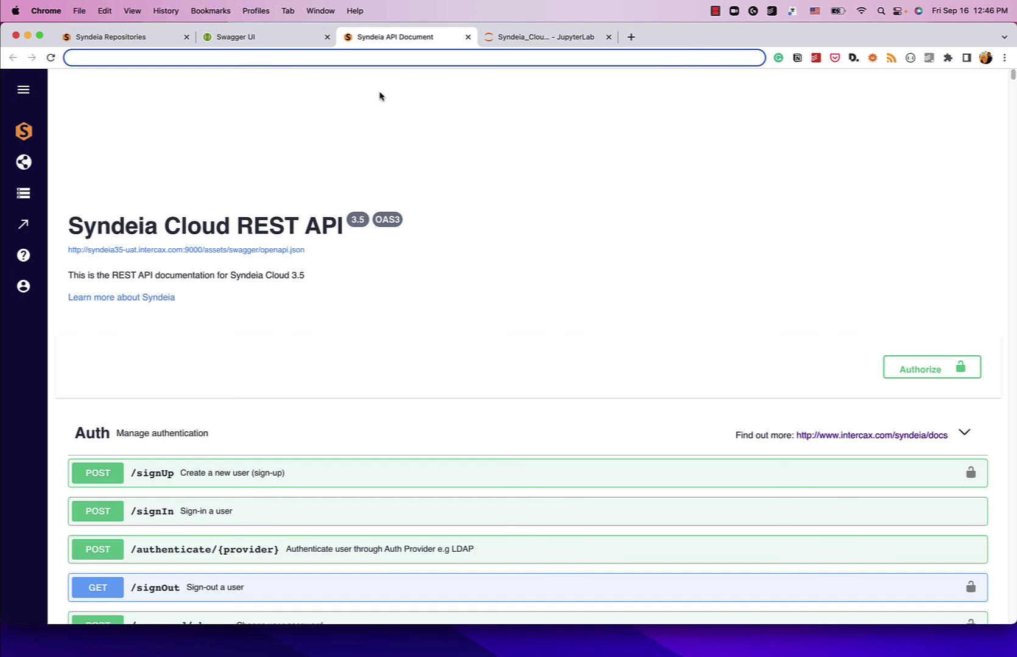
scroll(352, 235, "down", 5)
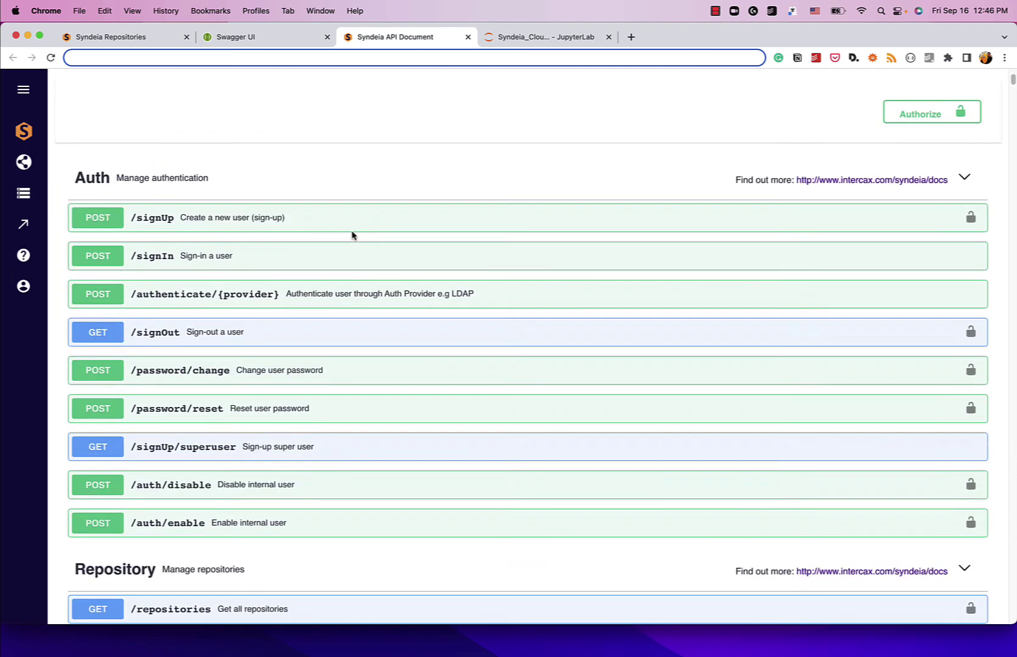
key("cmd+f")
type("REST")
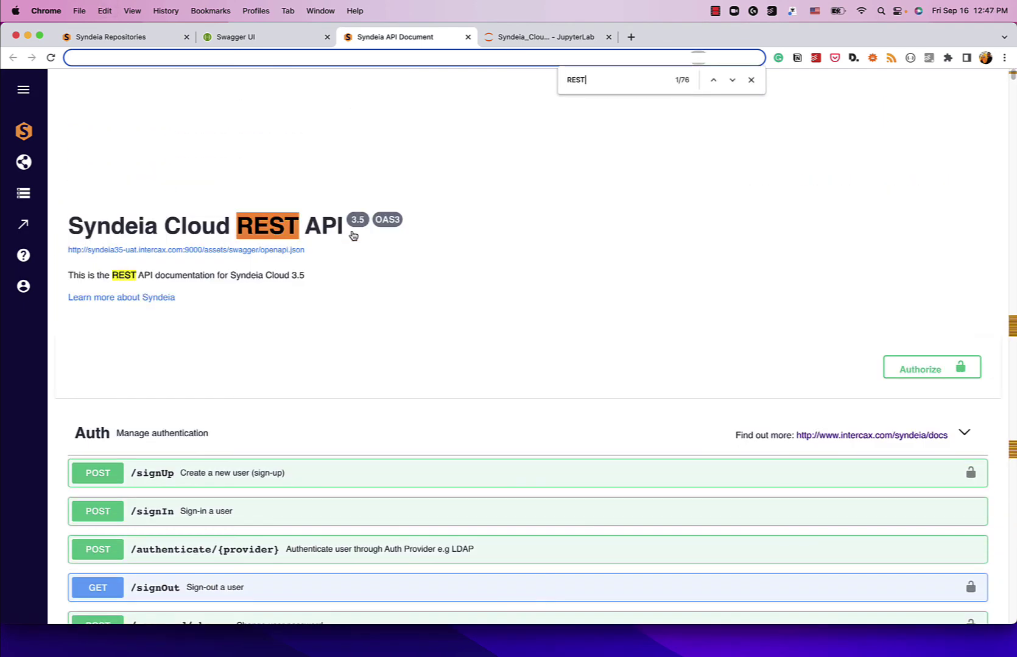
key("Return")
key("Return")
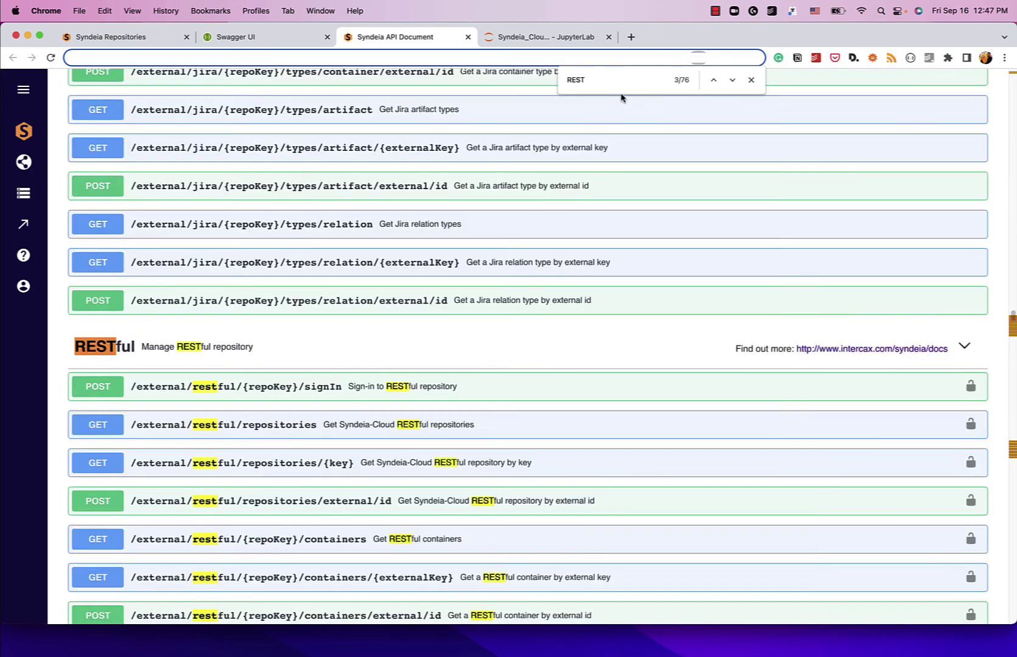
scroll(640, 293, "down", 4)
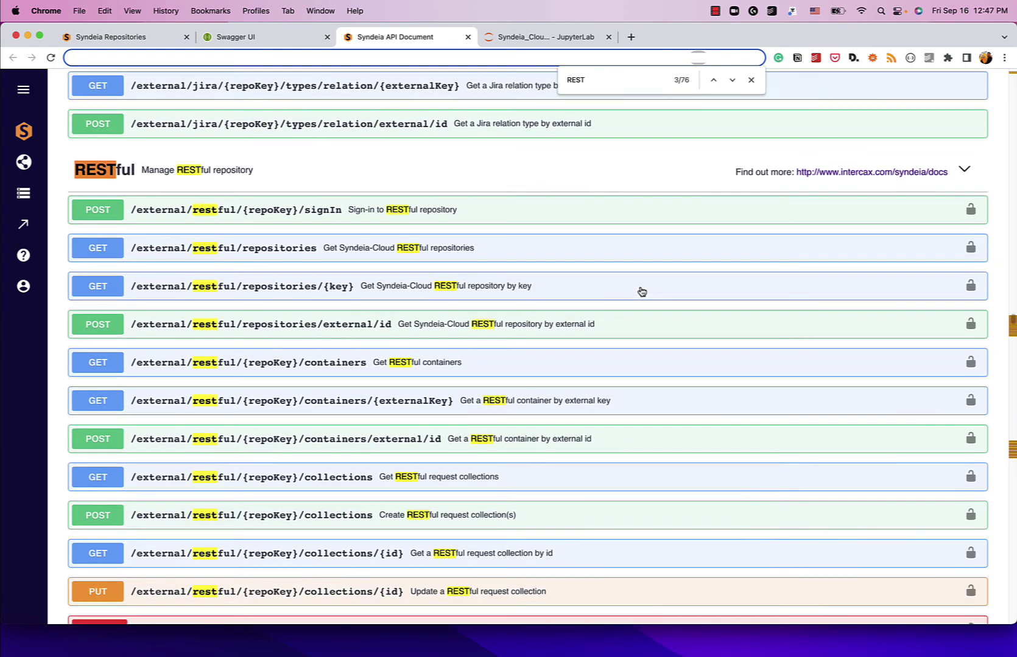
scroll(641, 291, "down", 1)
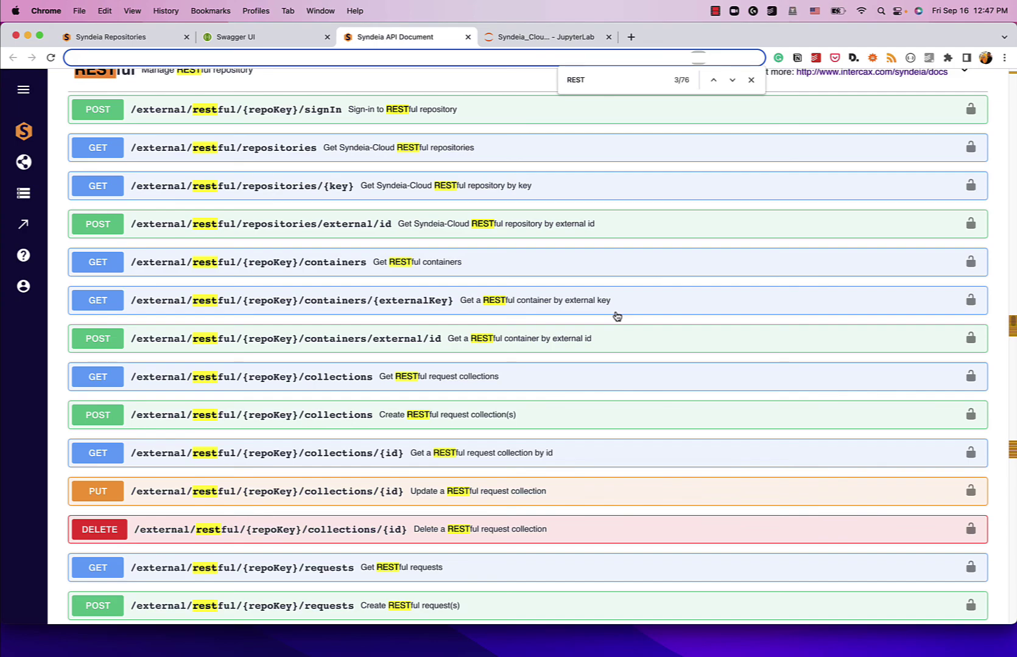
Step: Scroll the GENESYS notebook to the Drone Design component tables, briefly selecting 'Accelerometer'
left_click(527, 39)
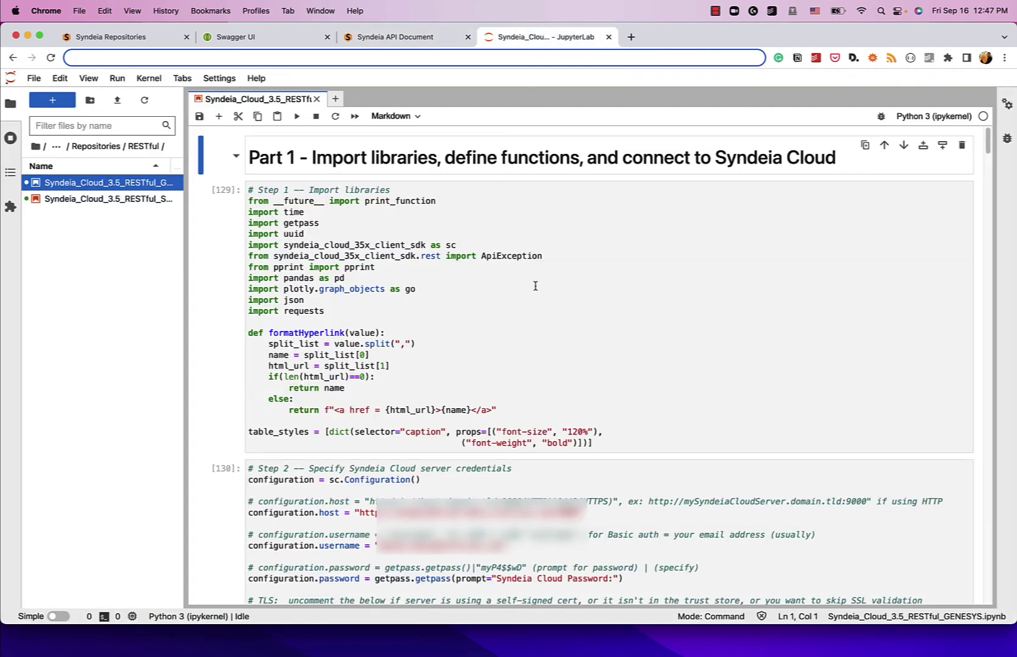
scroll(535, 286, "down", 20)
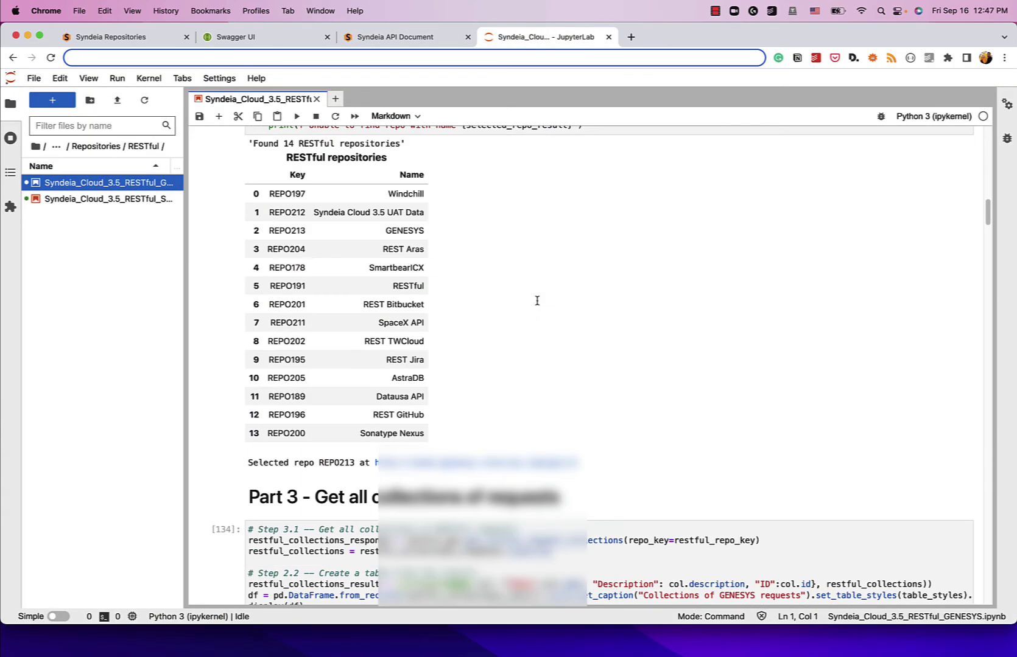
scroll(537, 301, "down", 20)
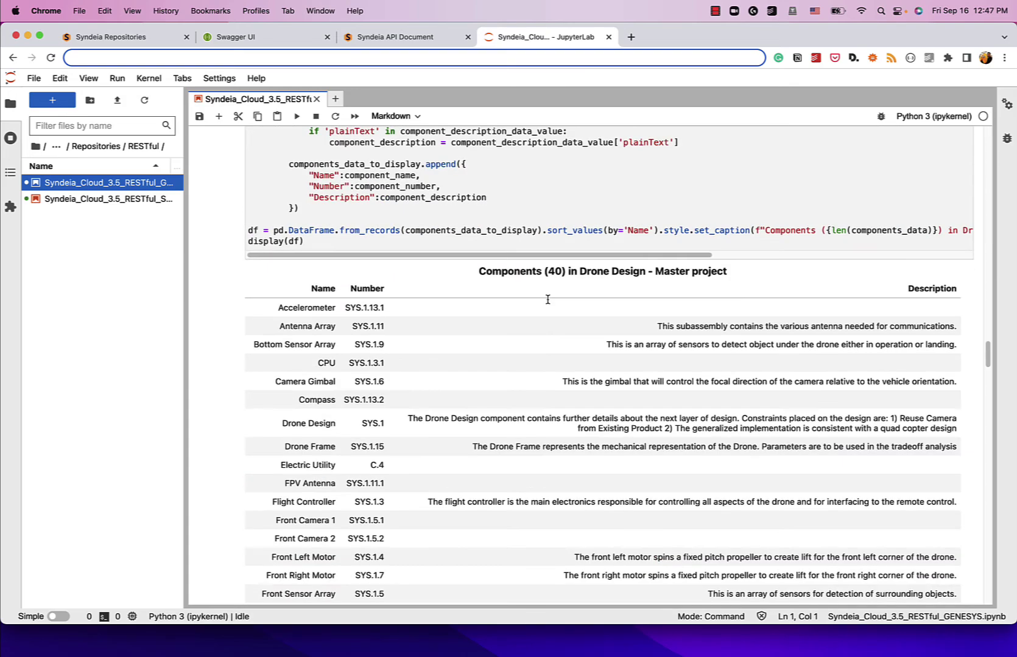
scroll(548, 300, "down", 5)
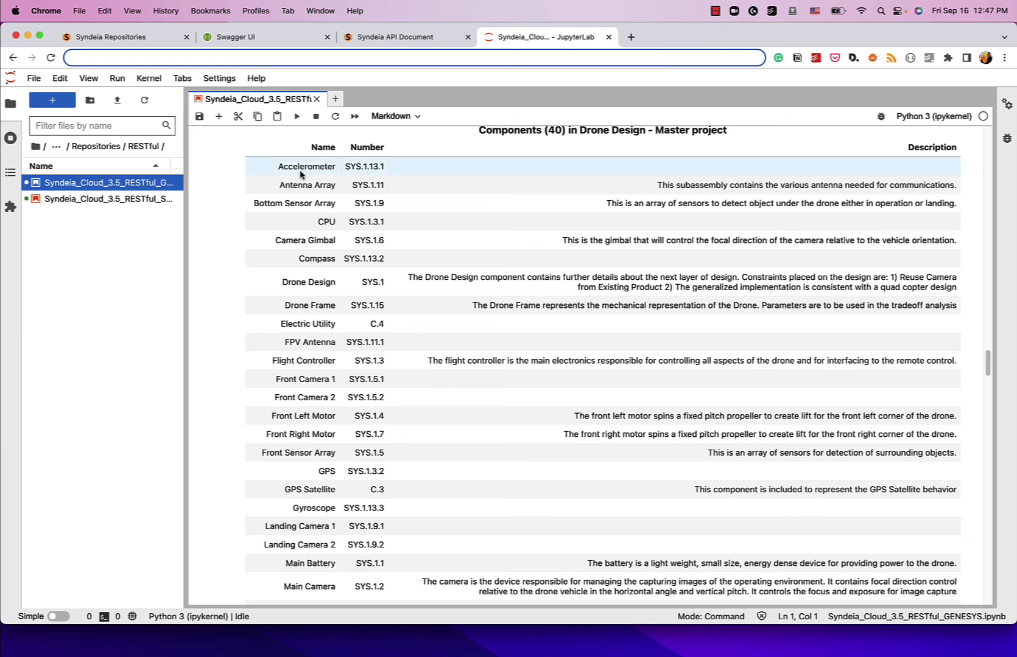
left_click(273, 172)
double_click(273, 172)
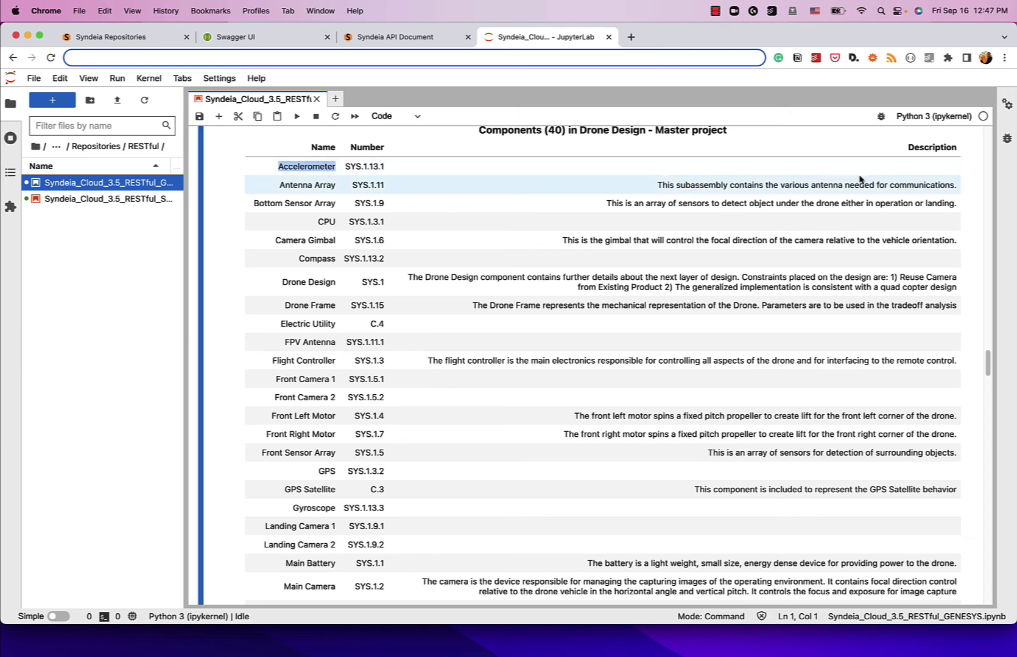
left_click(269, 153)
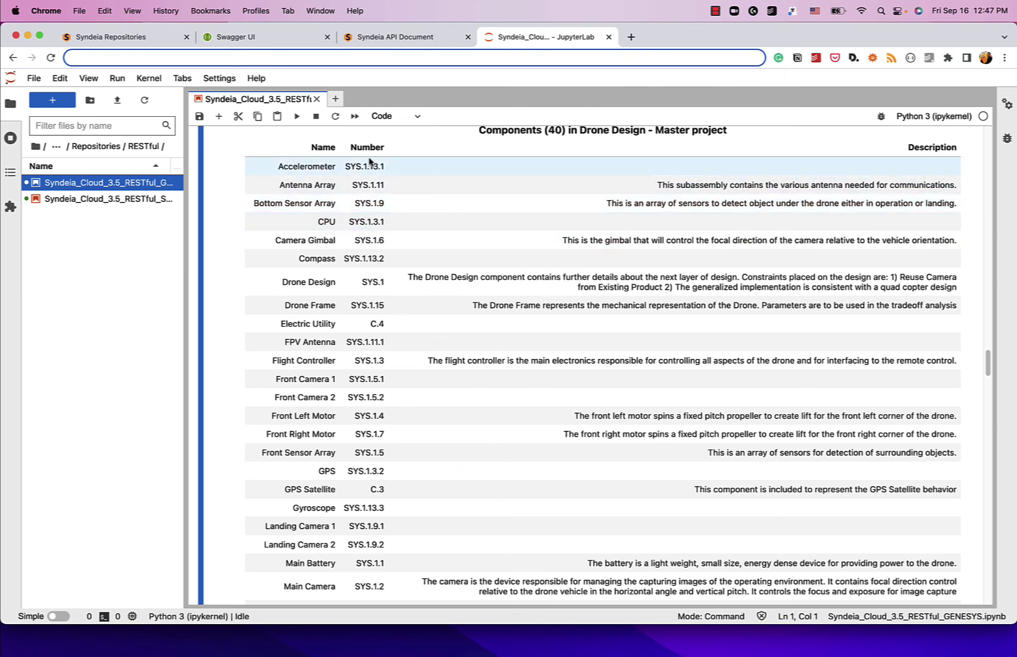
Step: Scroll further down to the Requirements (45) in Drone Design - Master table
scroll(430, 233, "down", 20)
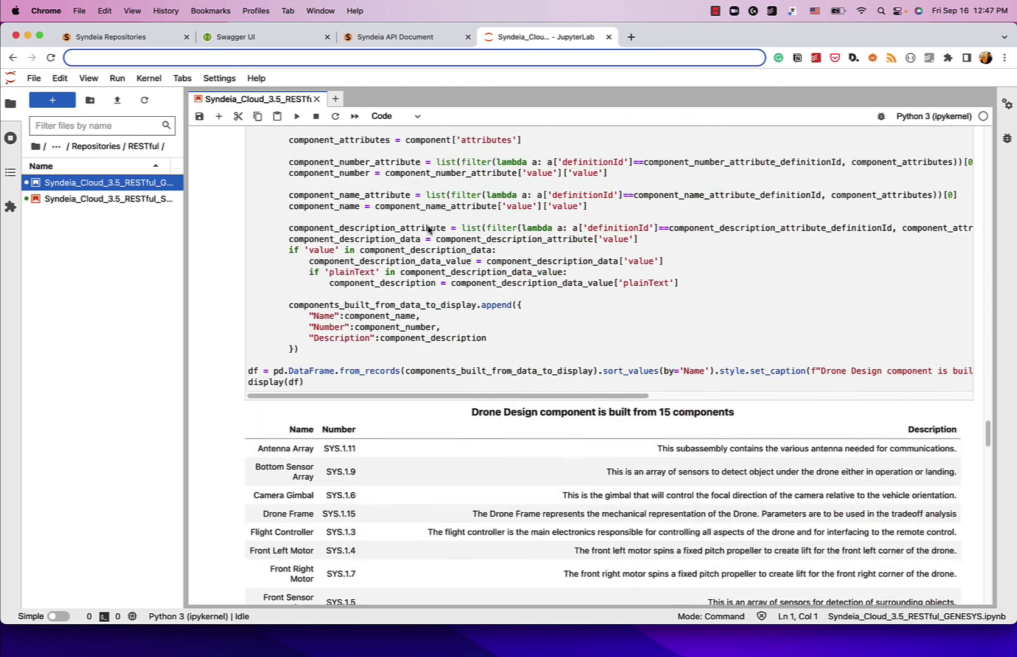
scroll(428, 230, "down", 10)
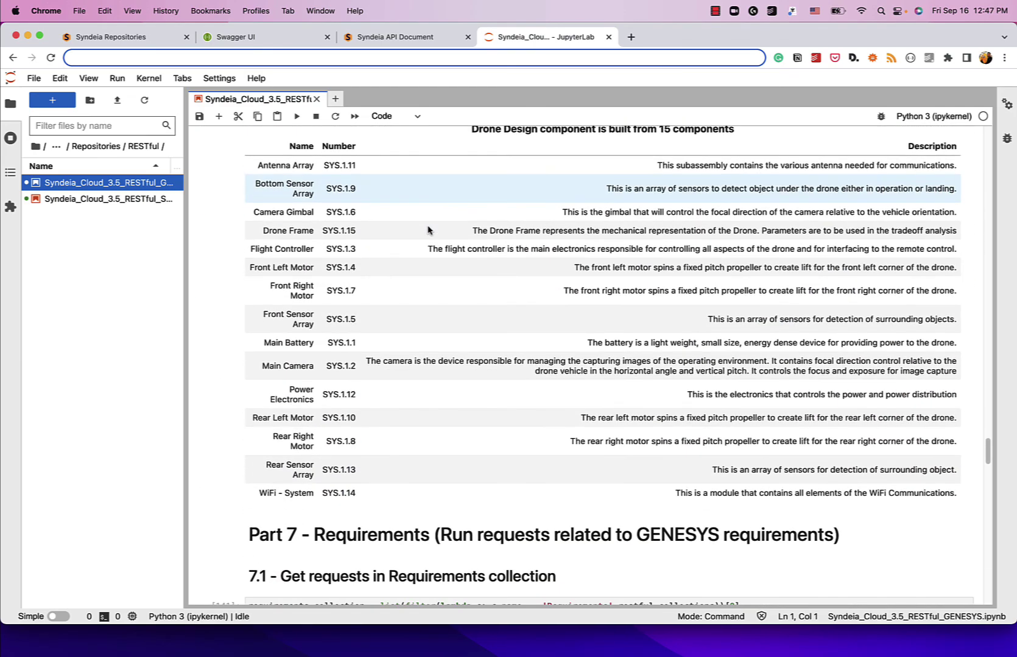
scroll(428, 230, "up", 1)
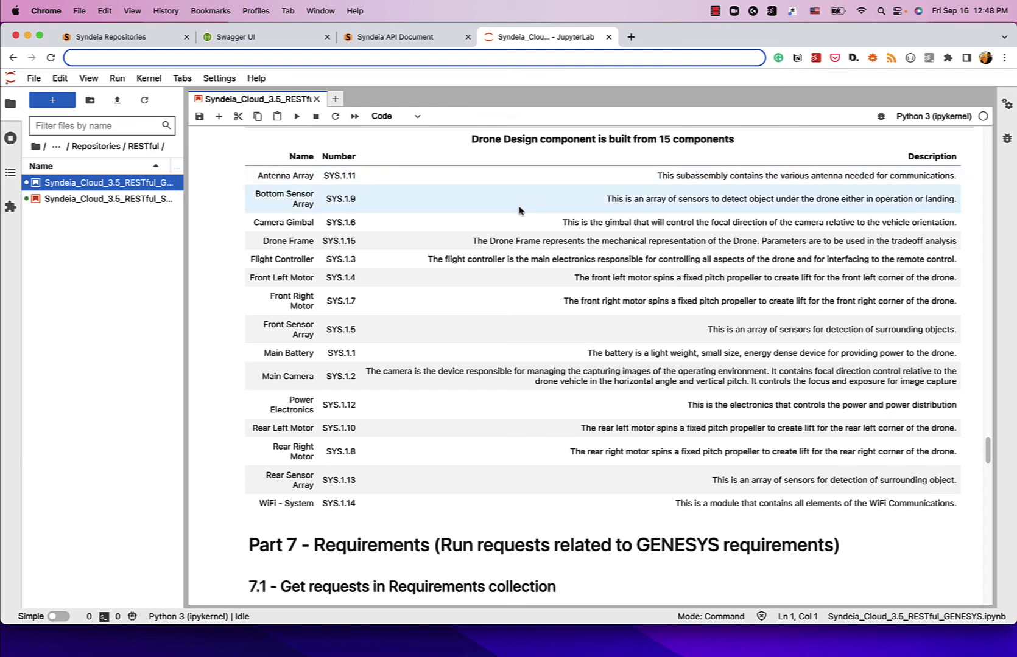
scroll(648, 254, "down", 10)
scroll(649, 253, "down", 12)
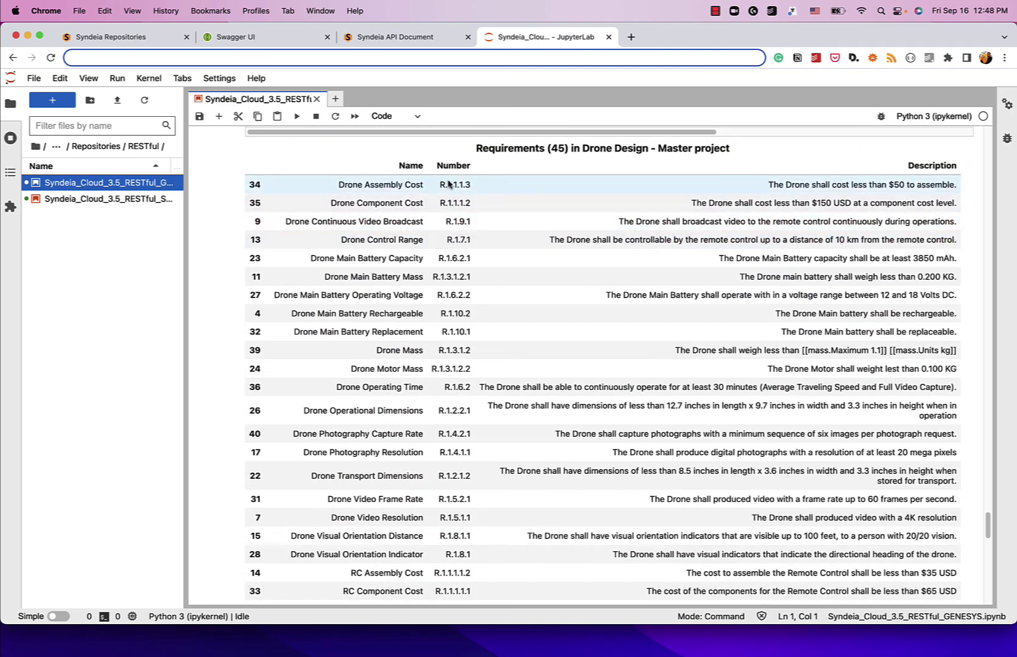
scroll(767, 400, "down", 5)
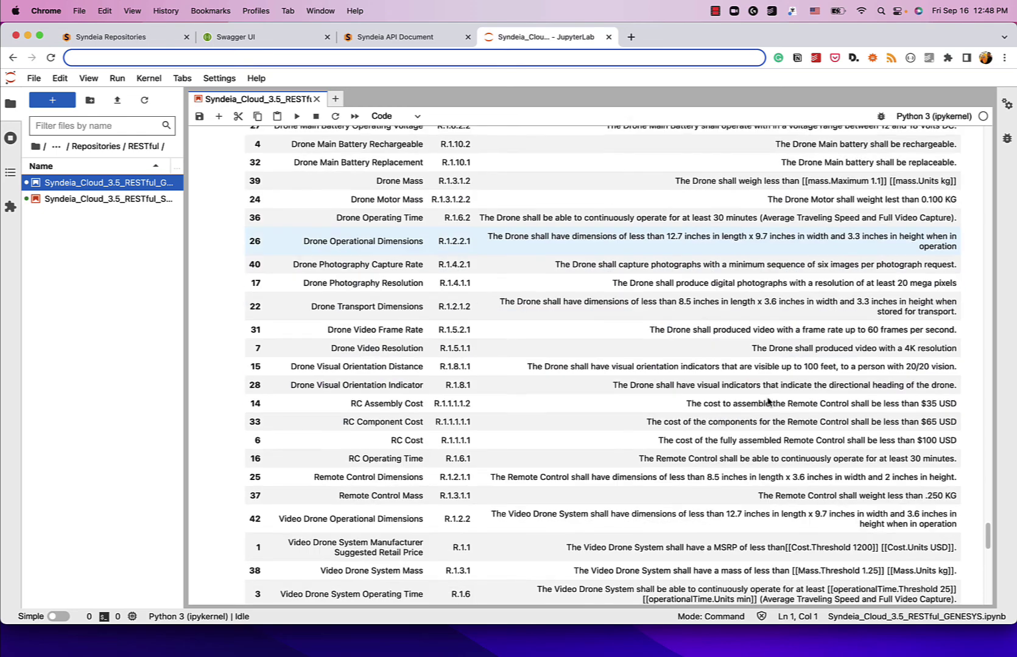
scroll(767, 400, "up", 6)
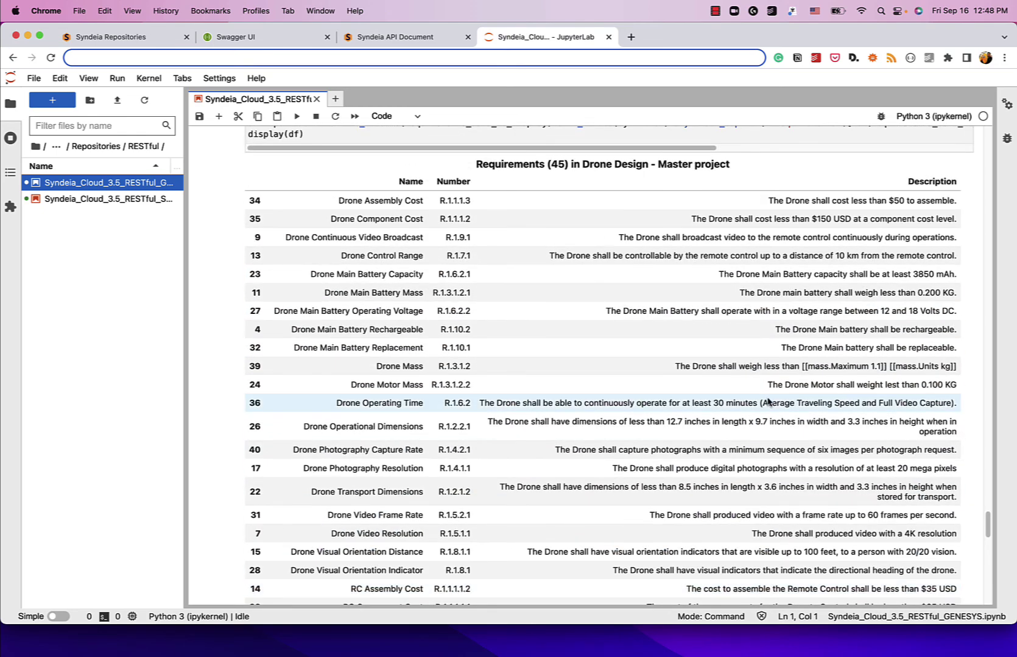